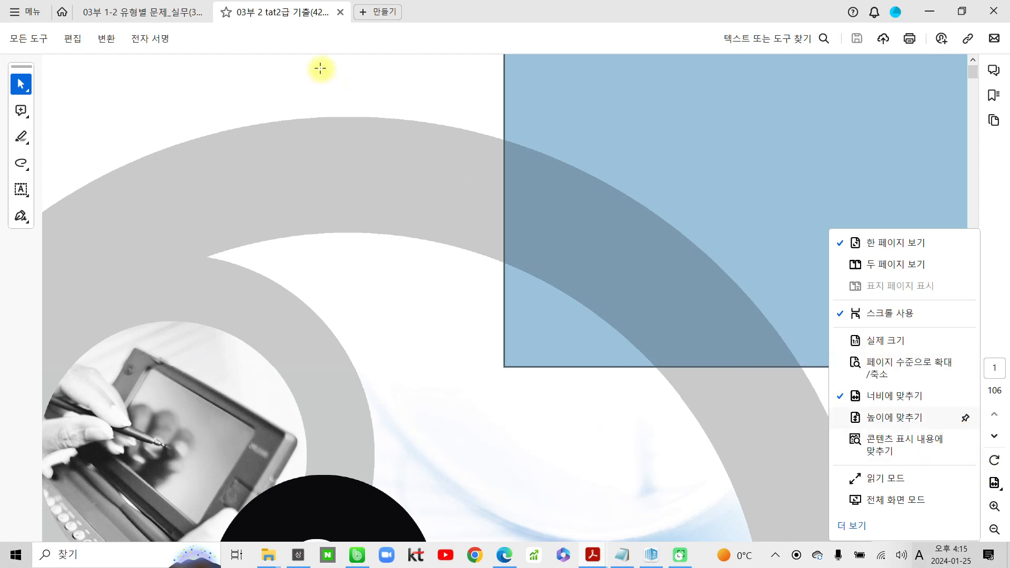
Find printed page 478 in the exam PDF and bring up problem 2 on issuing amended electronic tax invoices
left_click(346, 75)
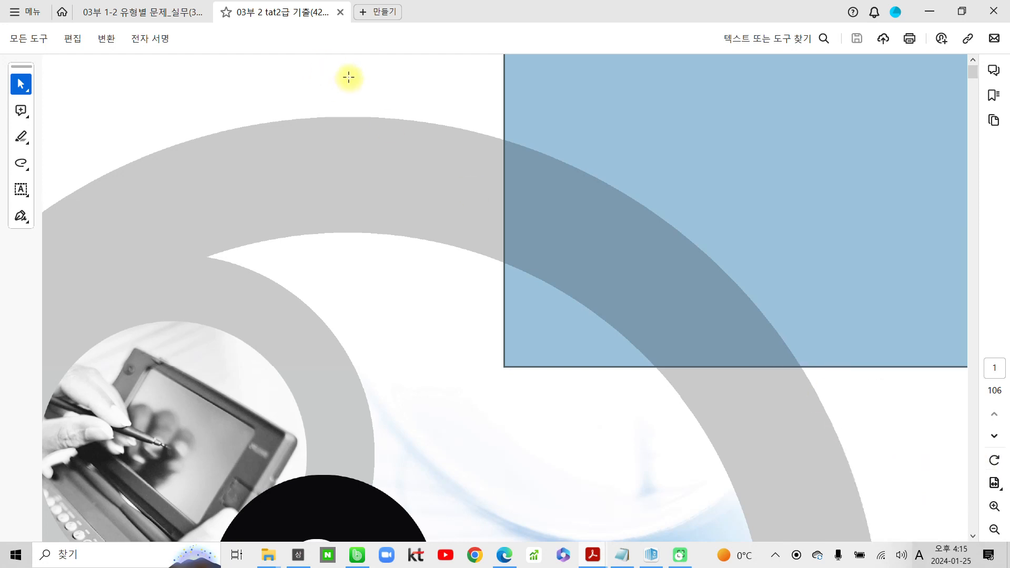
key("ctrl+f")
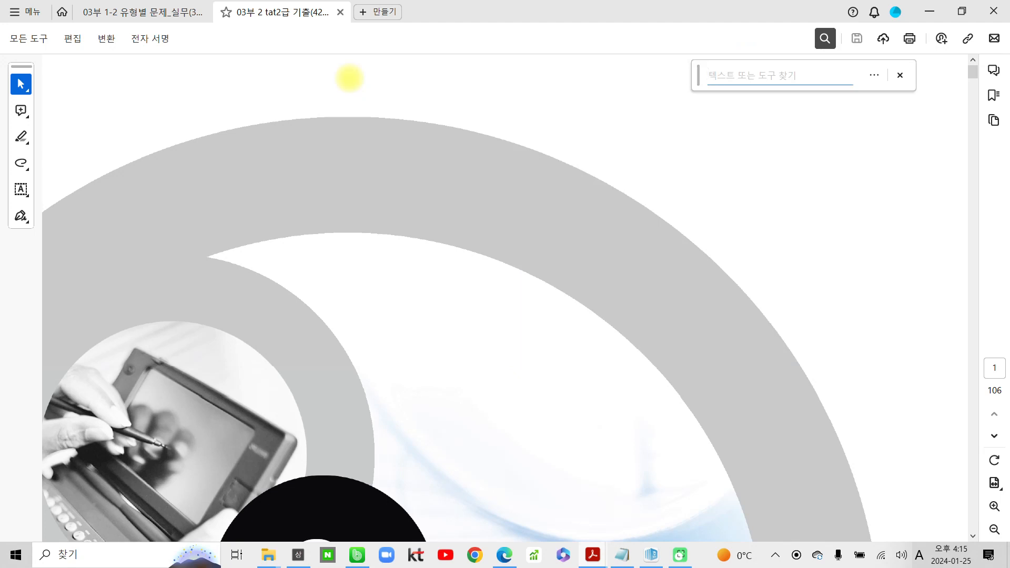
type("478")
key("Return")
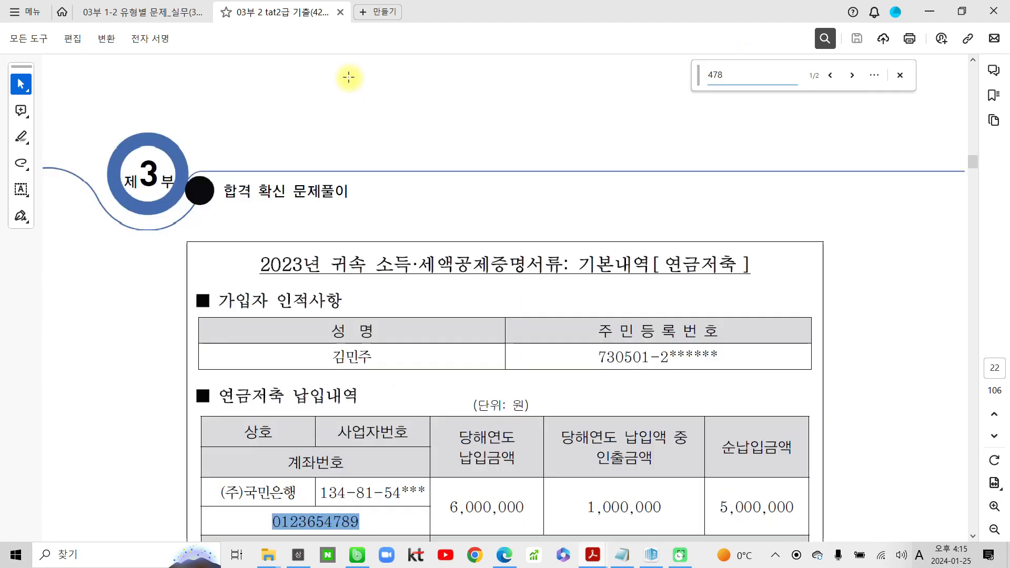
key("Return")
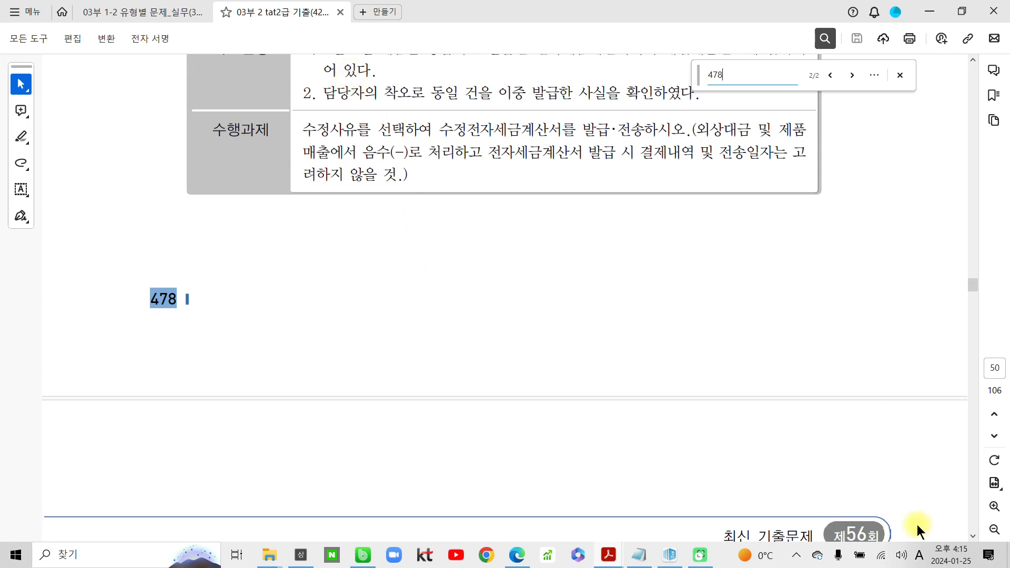
scroll(950, 532, "up", 10)
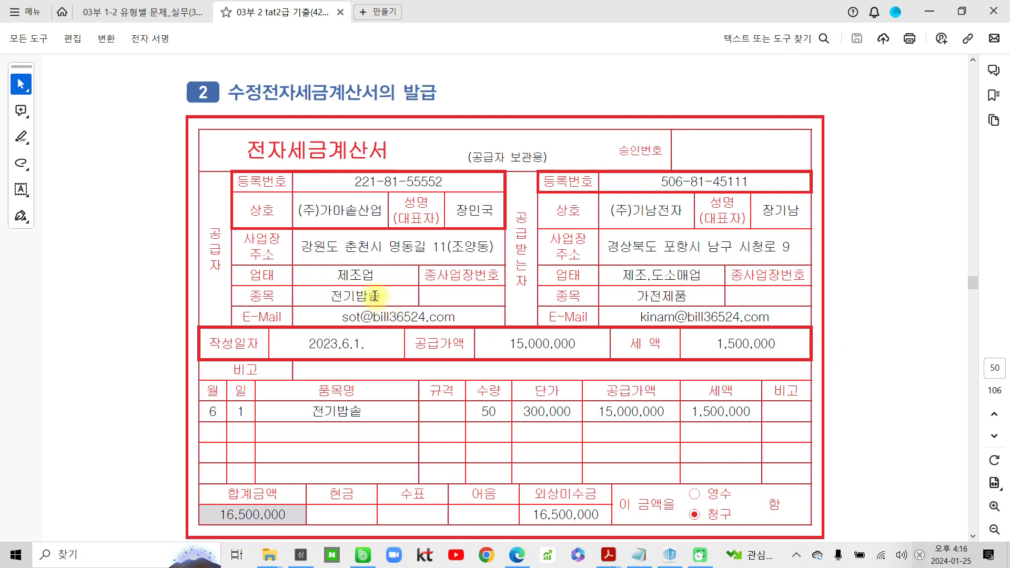
Highlight the heading "수정전자세금계산서의 발급" and the phrase "이중 발급한" in the 자료설명 section
left_click_drag(237, 93, 427, 87)
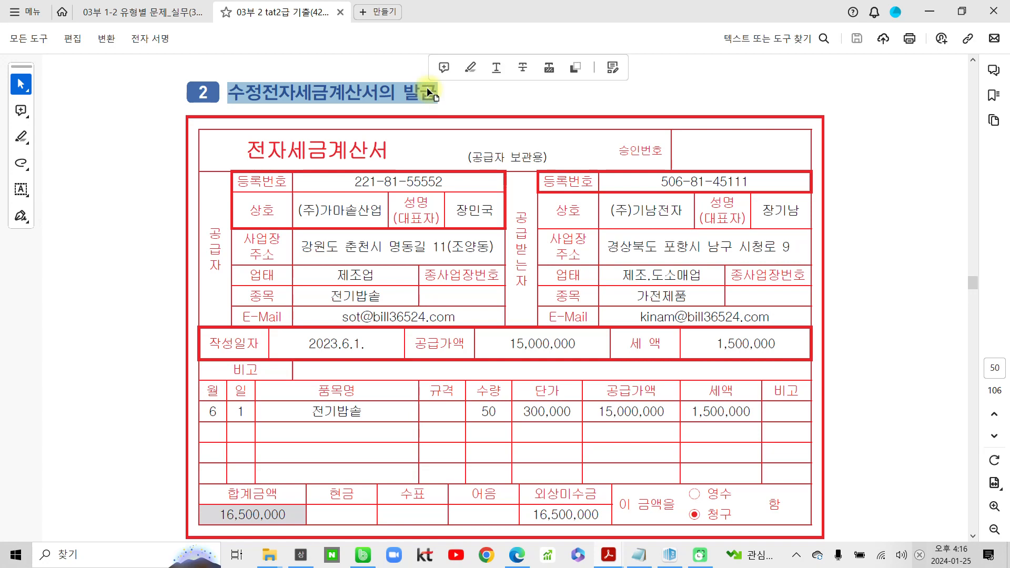
left_click(460, 68)
scroll(415, 319, "down", 2)
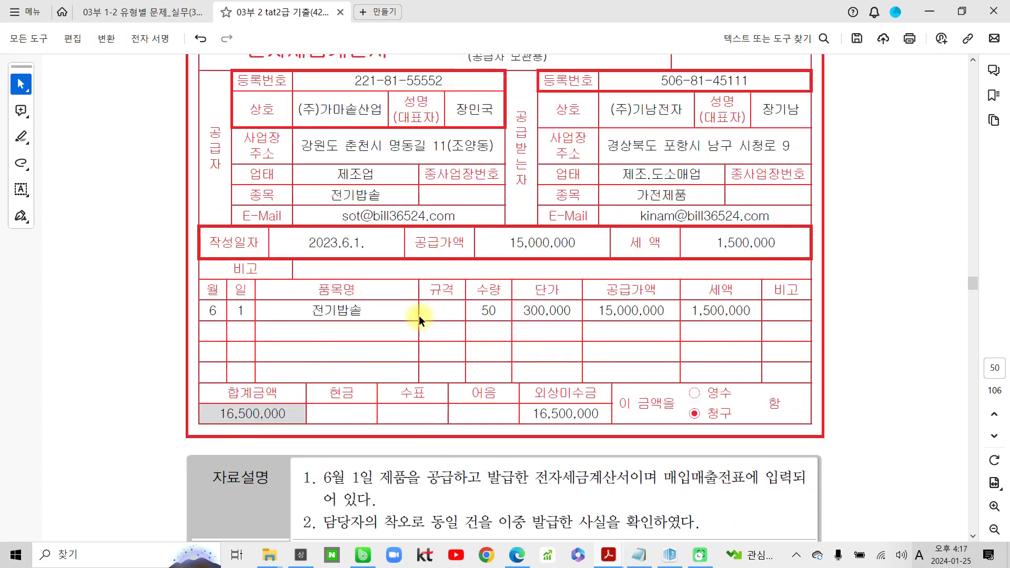
scroll(419, 314, "down", 3)
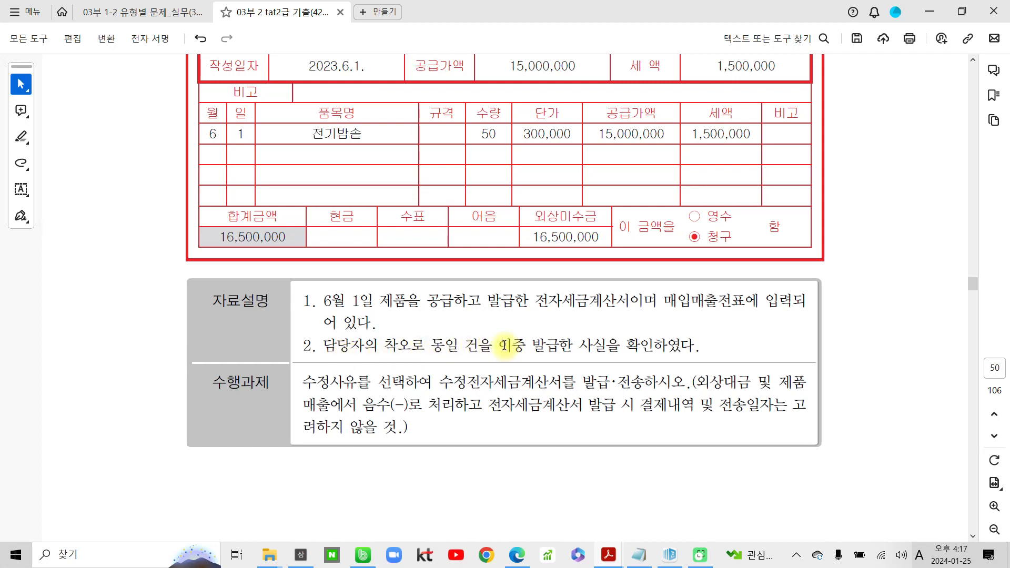
left_click_drag(499, 346, 573, 345)
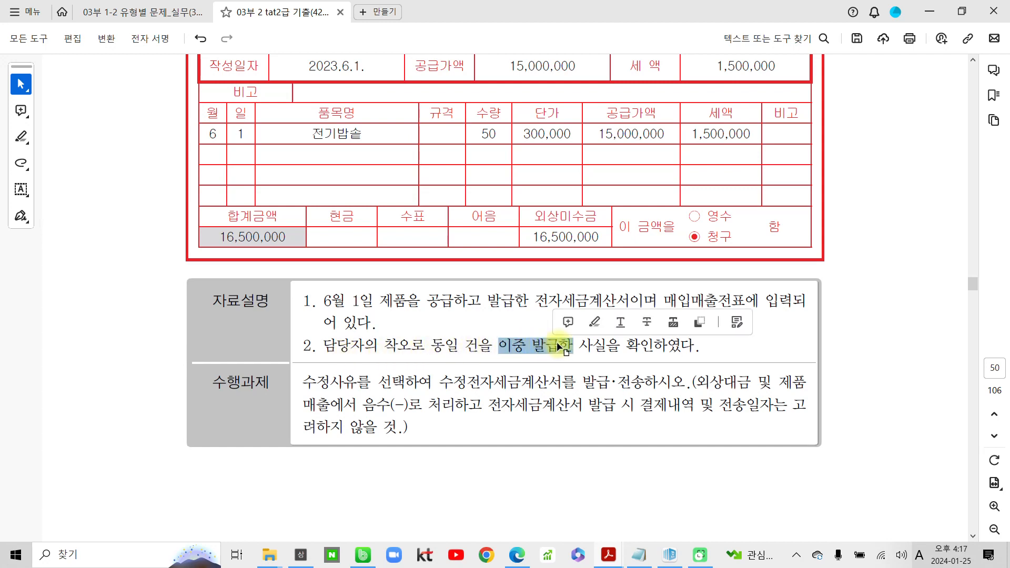
left_click(592, 321)
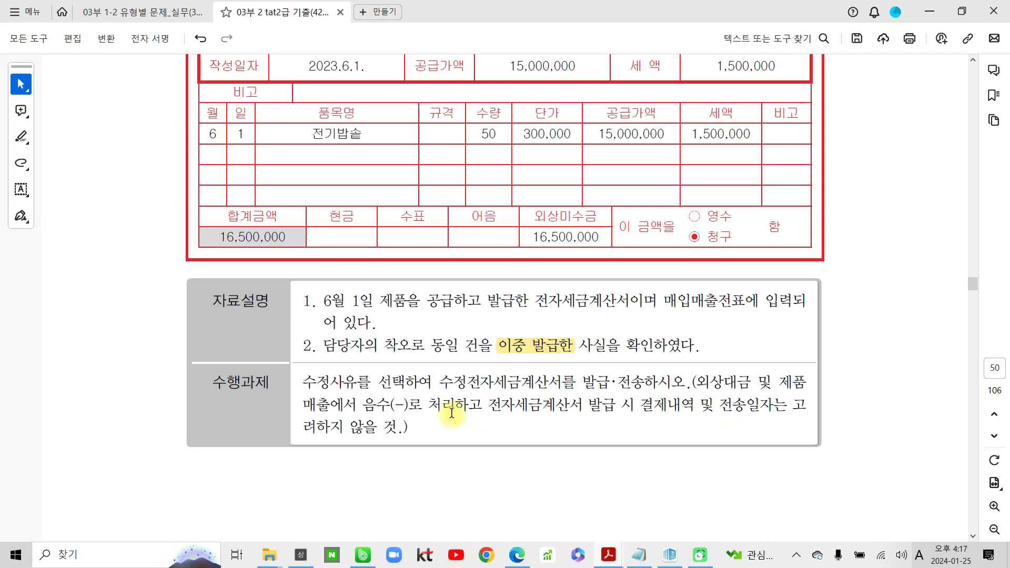
scroll(451, 418, "up", 3)
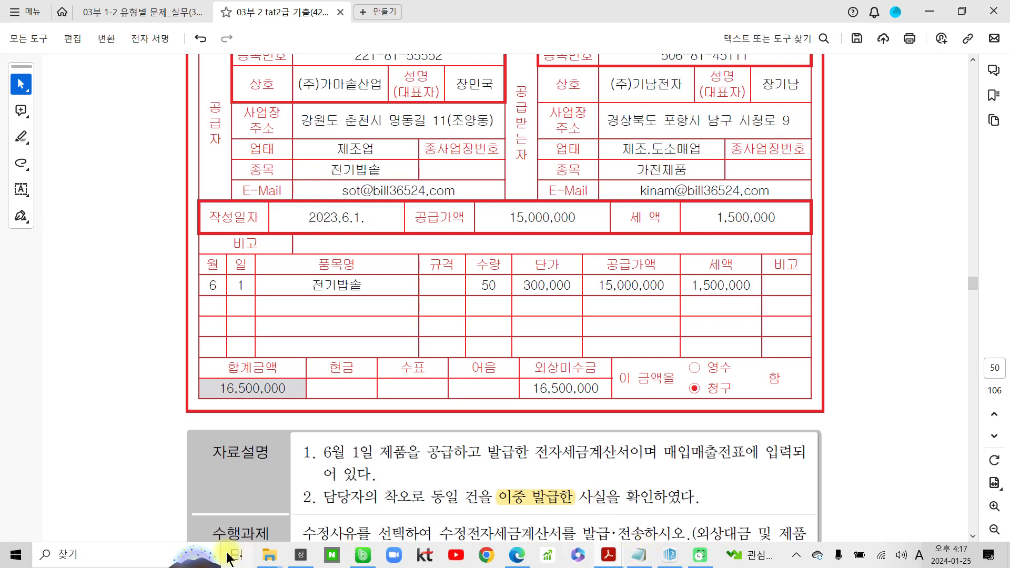
Launch Smart A(iPLUS) 2023, log in to company 2256 (주)가마솥산업 at grade TAT 2급, and maximize the window
left_click(11, 561)
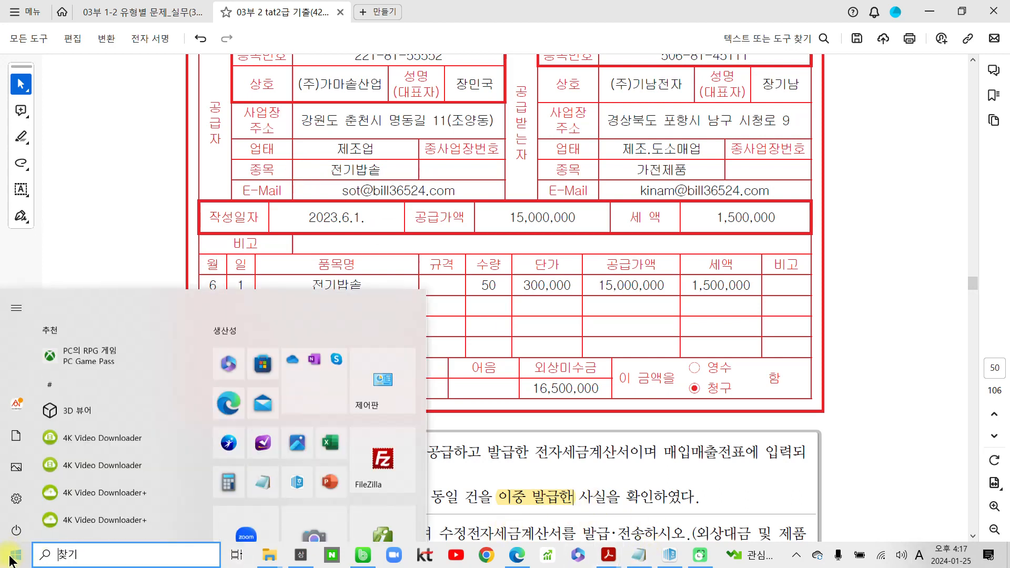
left_click(374, 490)
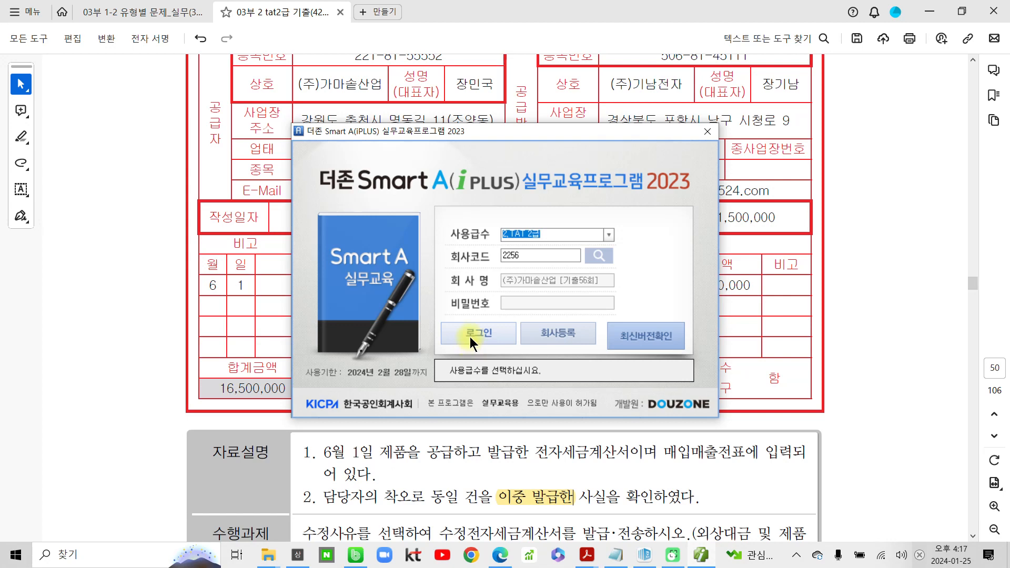
left_click(469, 335)
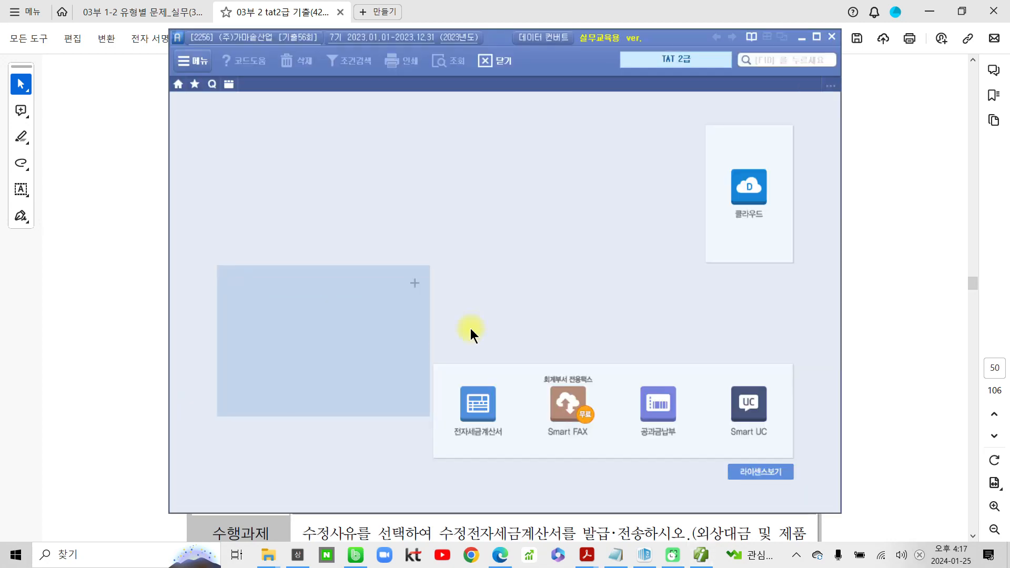
left_click(816, 37)
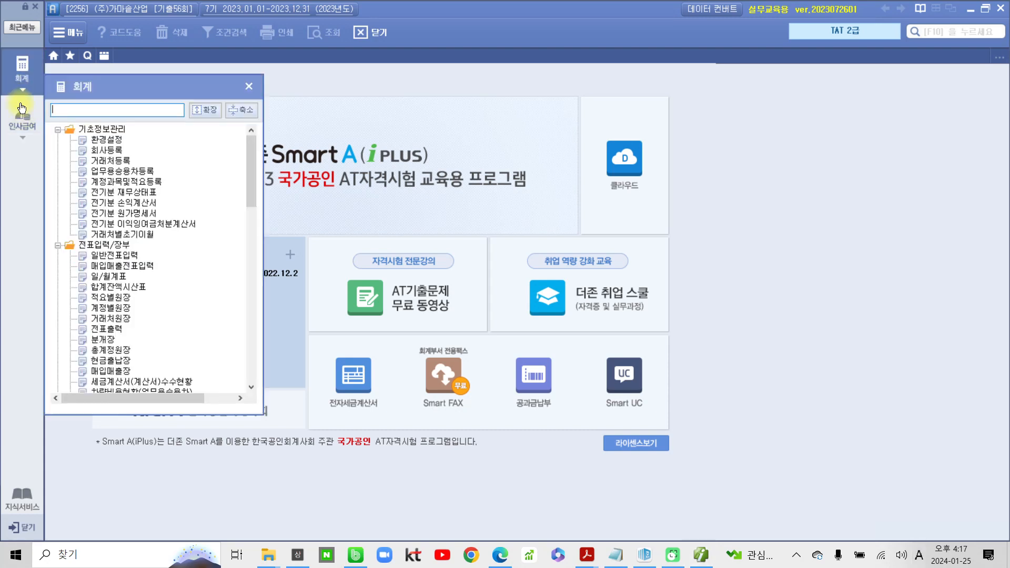
Open 매입매출전표입력 in the accounting module and load the vouchers for June 1 (06월 01일)
left_click(24, 125)
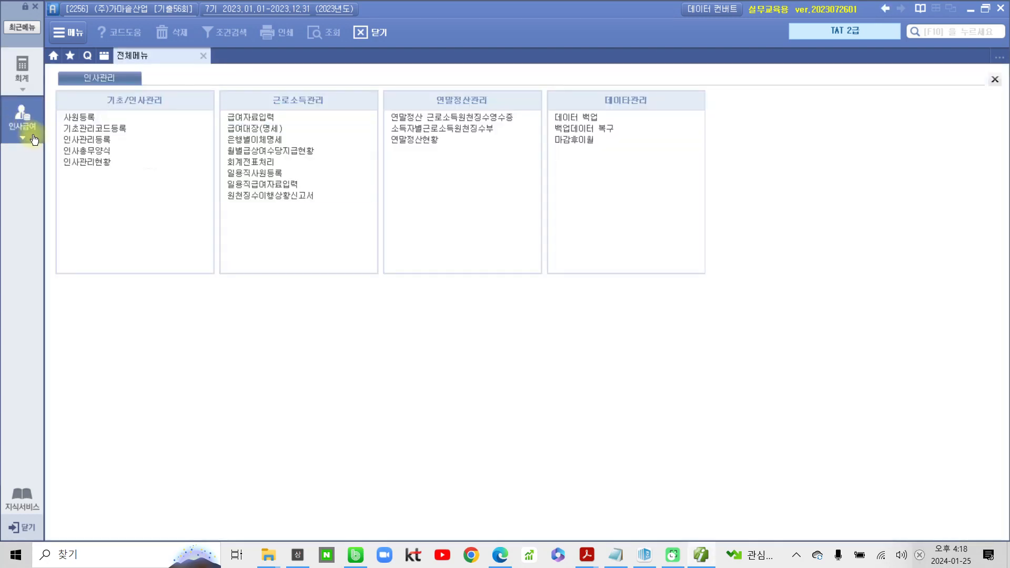
left_click(13, 72)
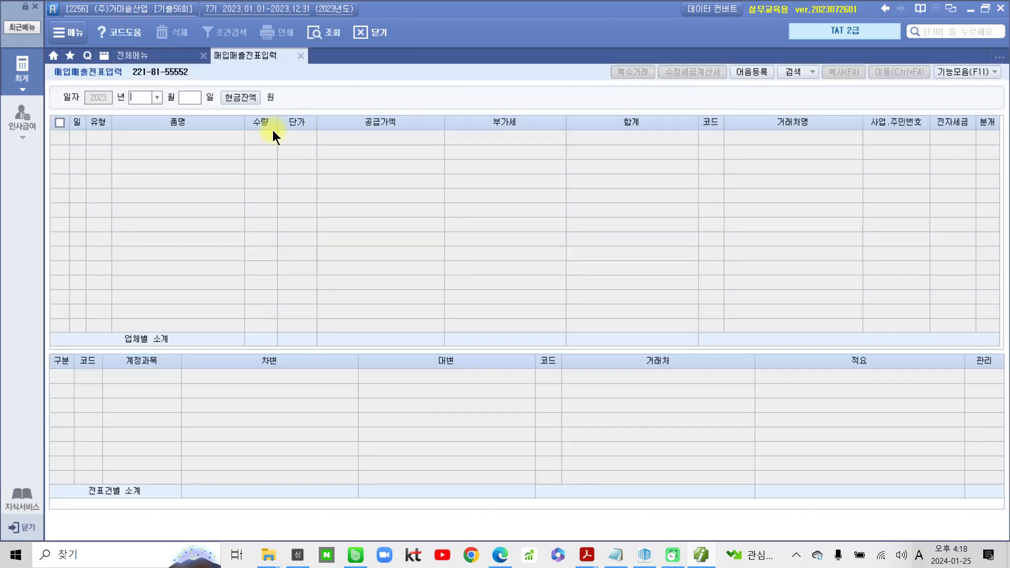
type("0")
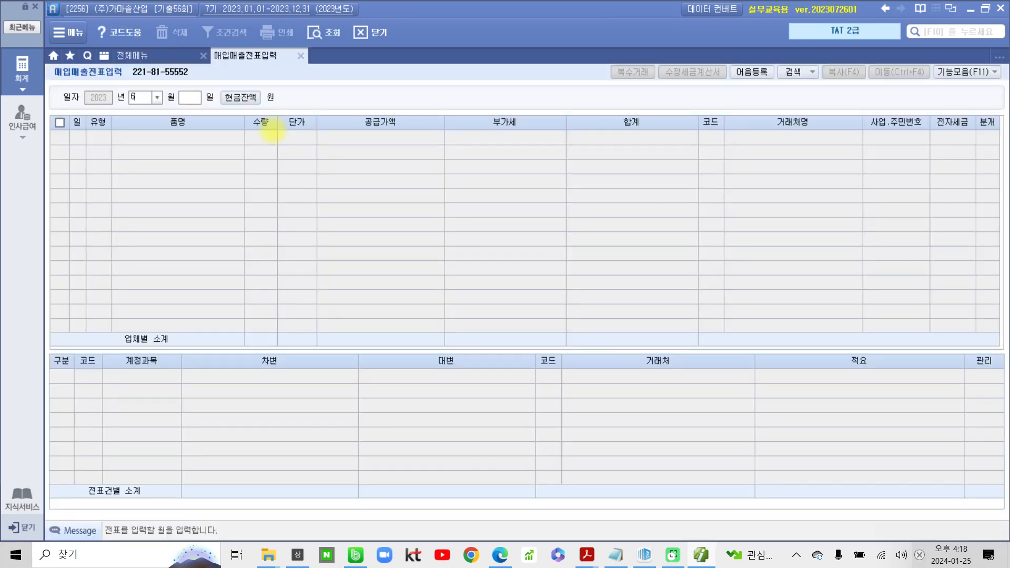
type("61")
key("Return")
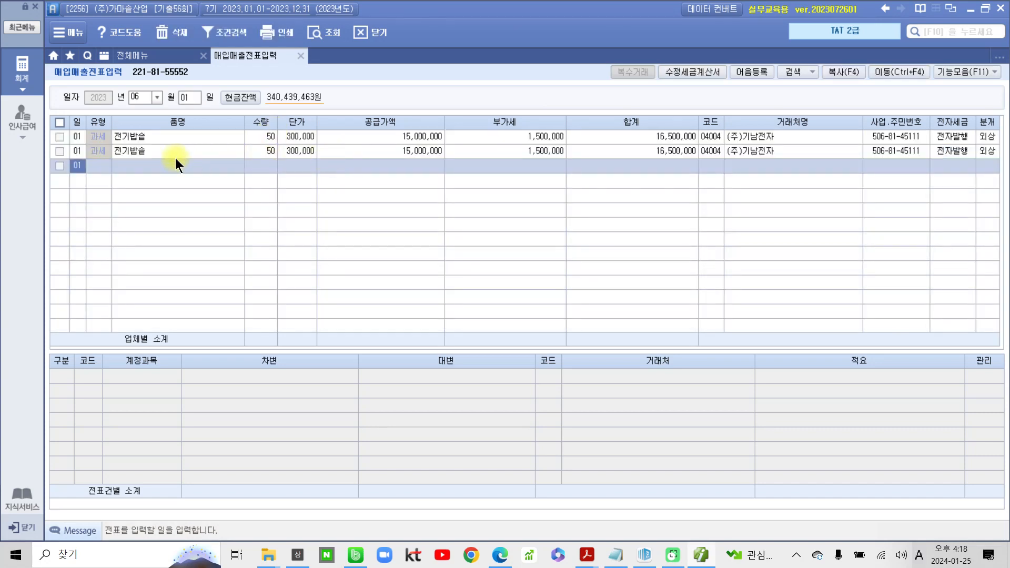
Start a 수정세금계산서 for the second 전기밥솥 sale, with the reason "6. 착오에 의한 이중발급등"
left_click(60, 151)
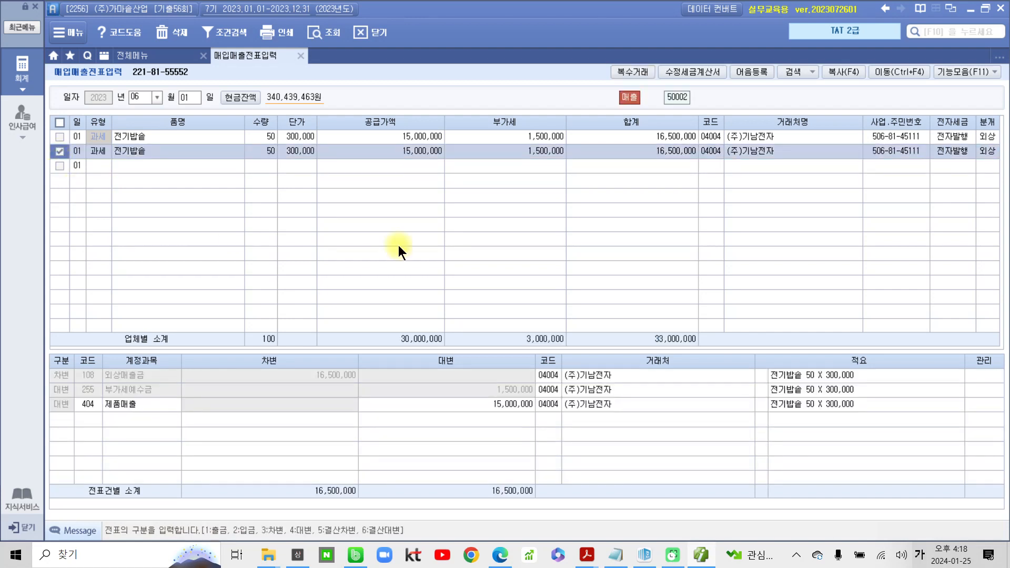
left_click(700, 72)
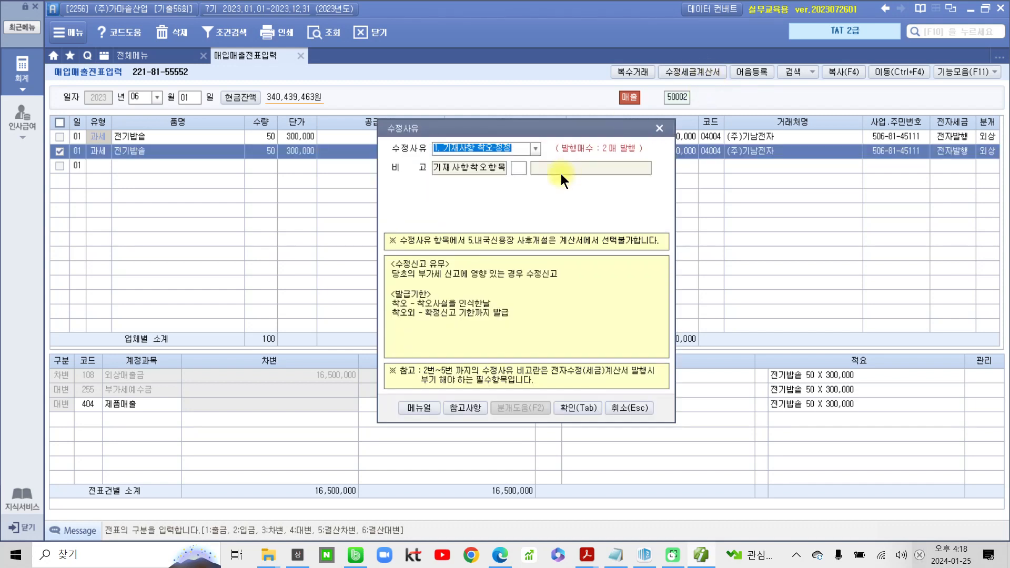
left_click(536, 152)
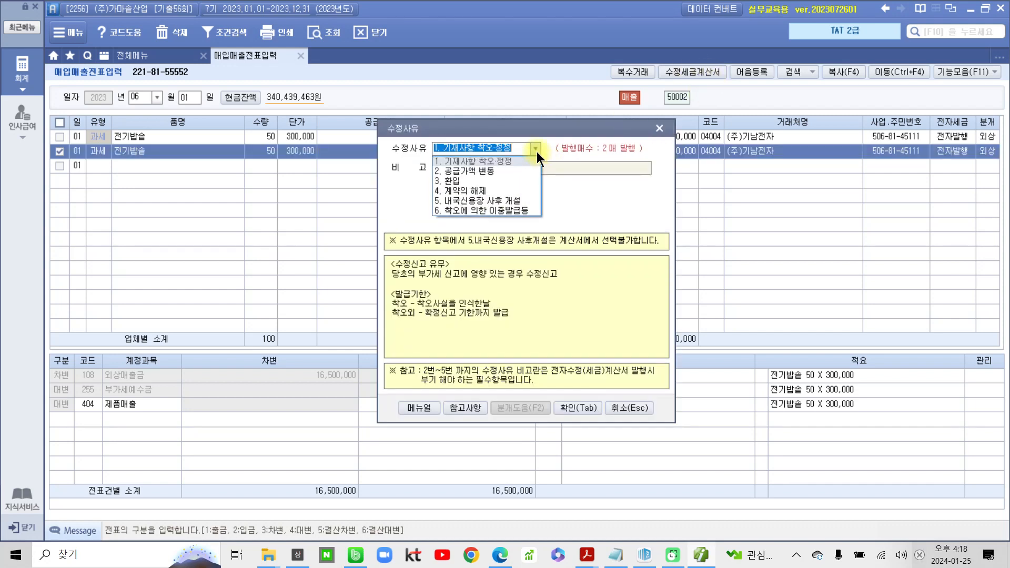
left_click(527, 207)
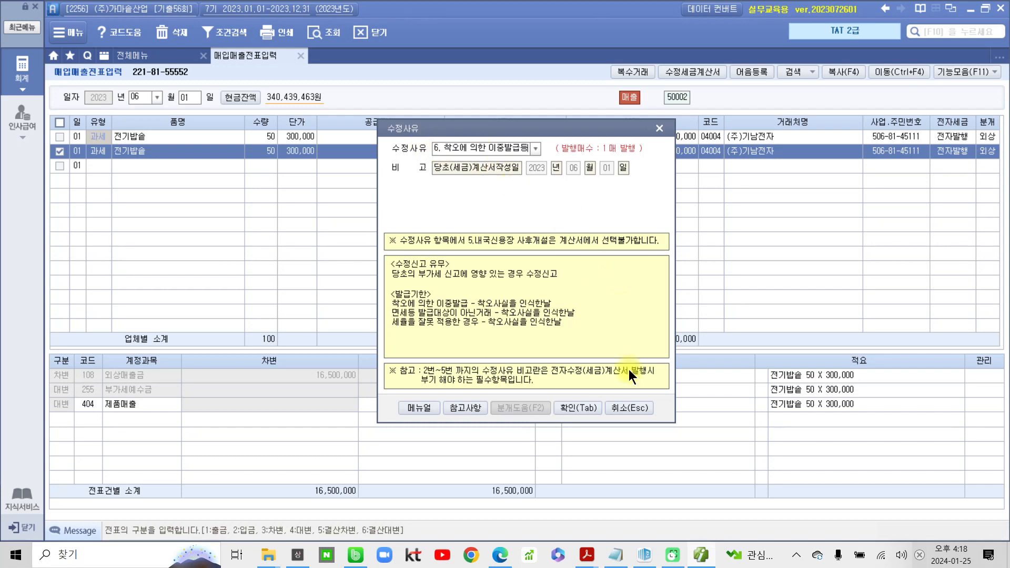
left_click(579, 407)
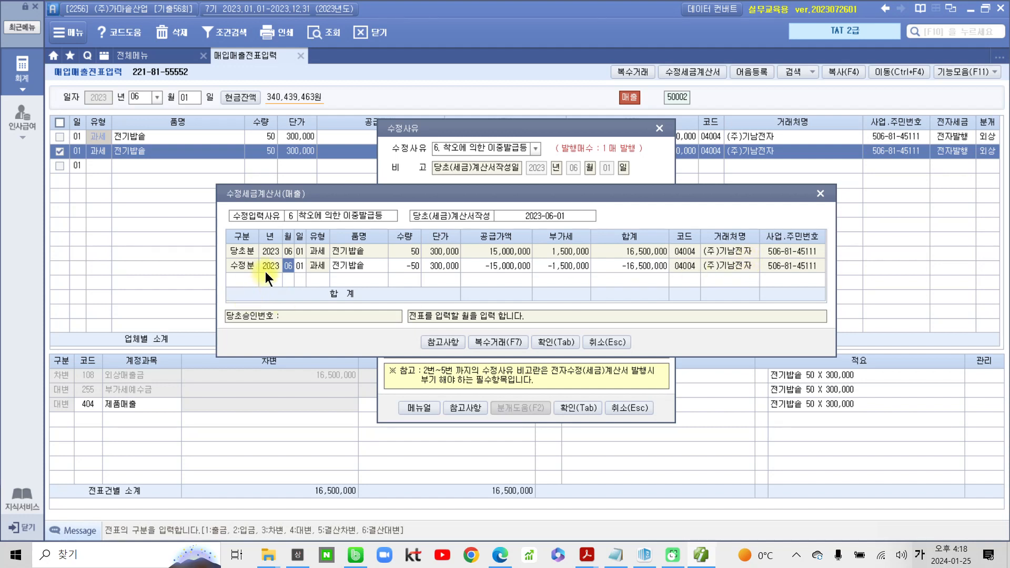
Consult the issuance-method reference table and confirm the negative amended invoice entry dated 2023-06-01 for -50 전기밥솥
left_click(457, 343)
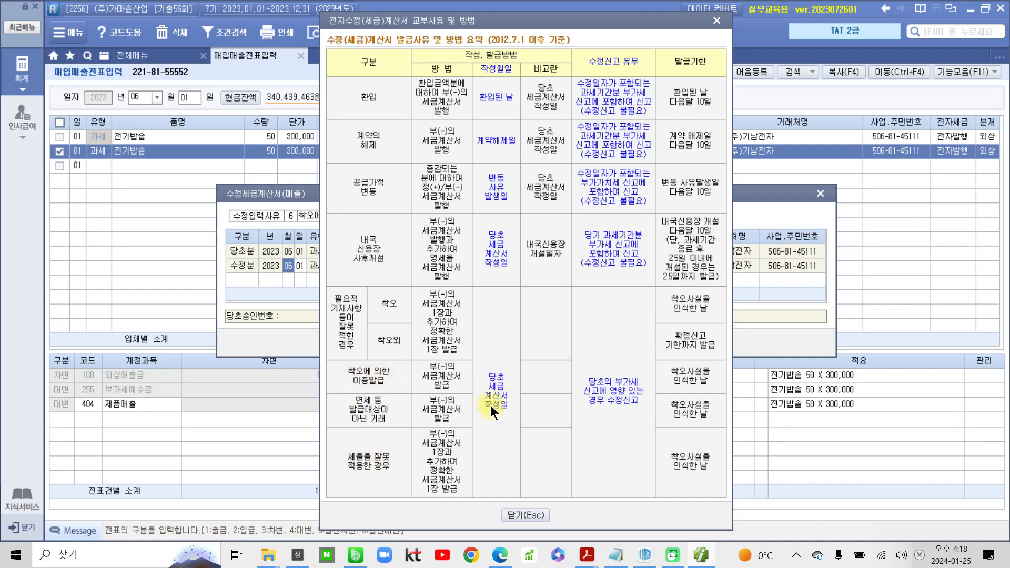
left_click(538, 510)
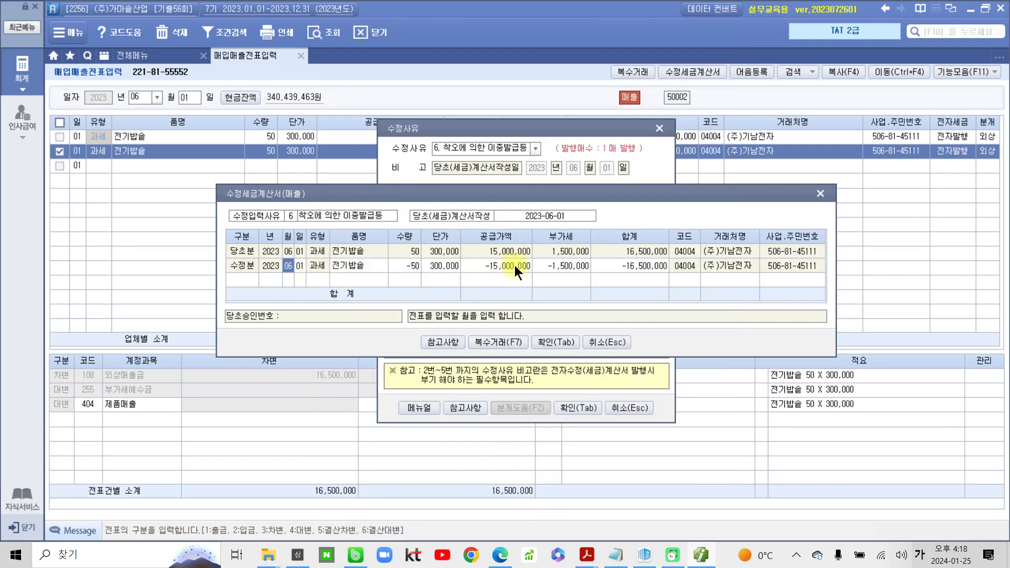
left_click(547, 340)
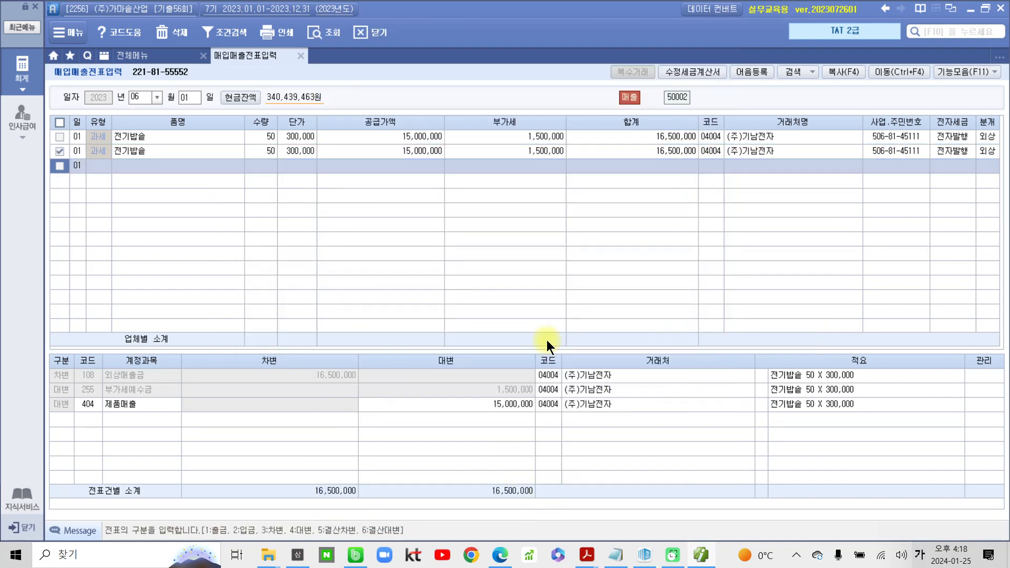
left_click(505, 307)
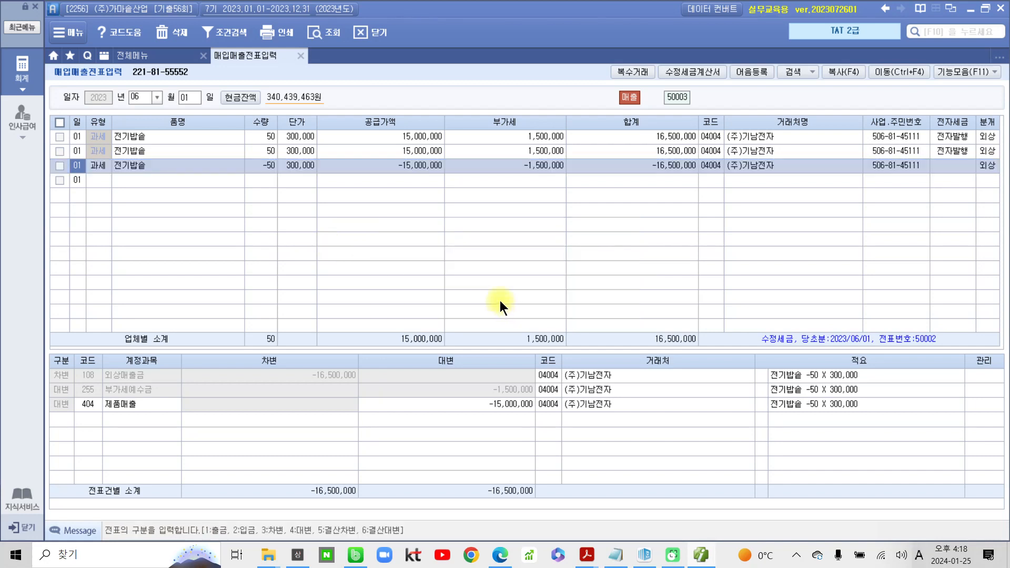
left_click(987, 152)
left_click(987, 166)
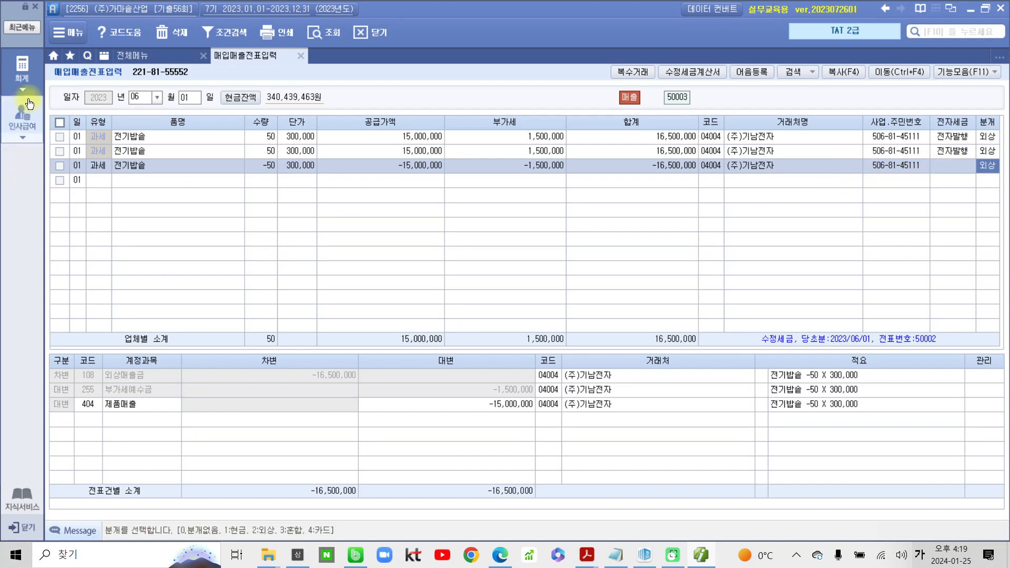
Open 전자세금계산서 발행 및 내역관리 and retrieve the sales invoices of all customers for 2023-06-01 to 2023-06-01
left_click(22, 78)
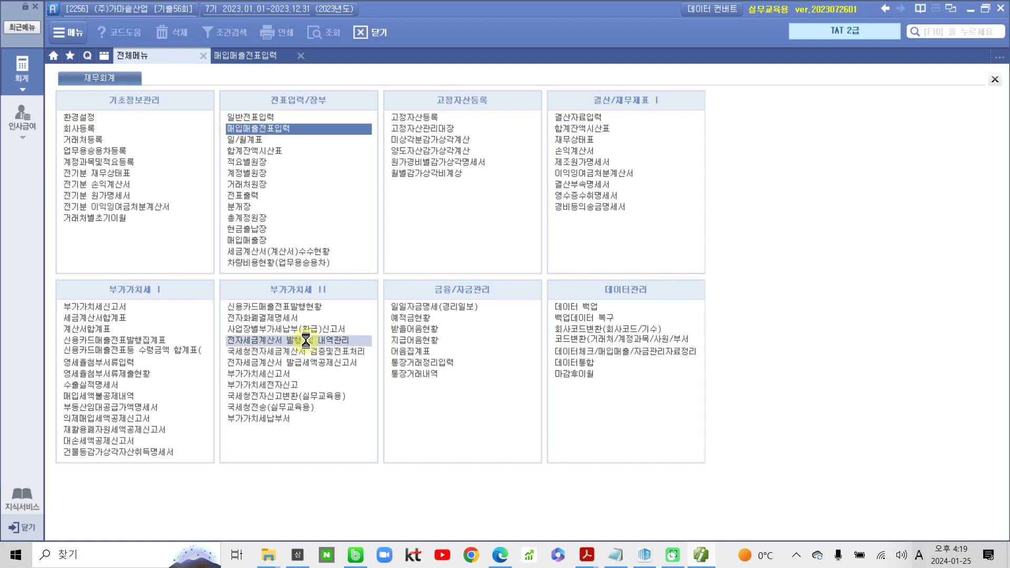
left_click(305, 340)
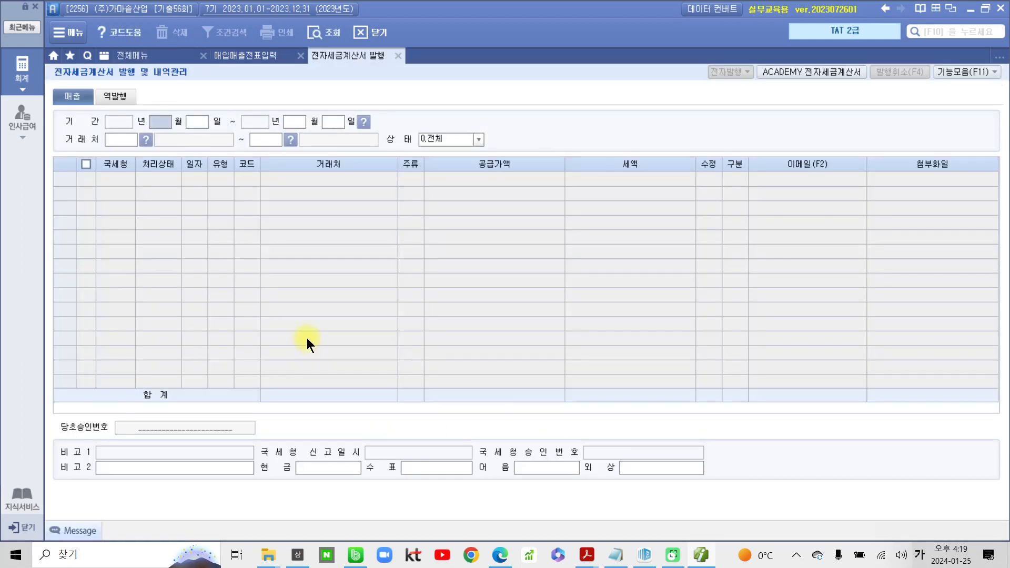
type("06")
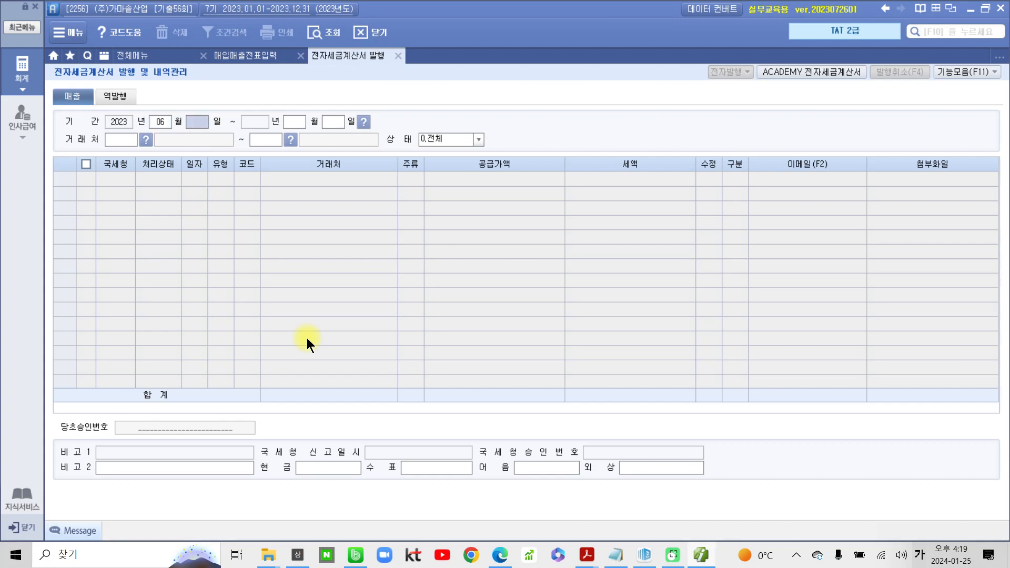
type("010601")
key("Return")
key("Return")
key("Return")
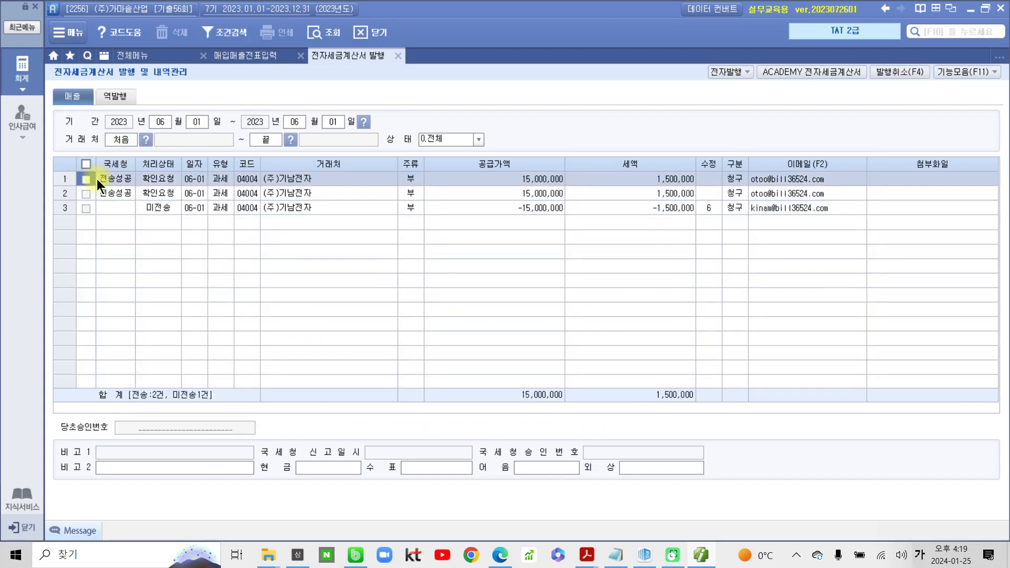
Select the unsent -15,000,000 amended invoice to (주)기남전자 and process it with 전자발행
left_click(85, 209)
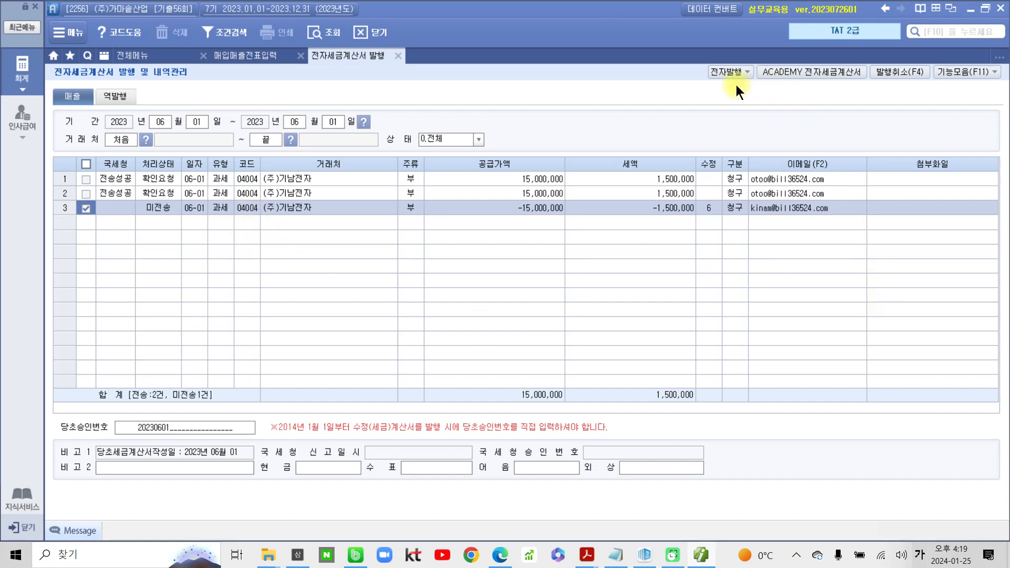
left_click(725, 74)
left_click(501, 345)
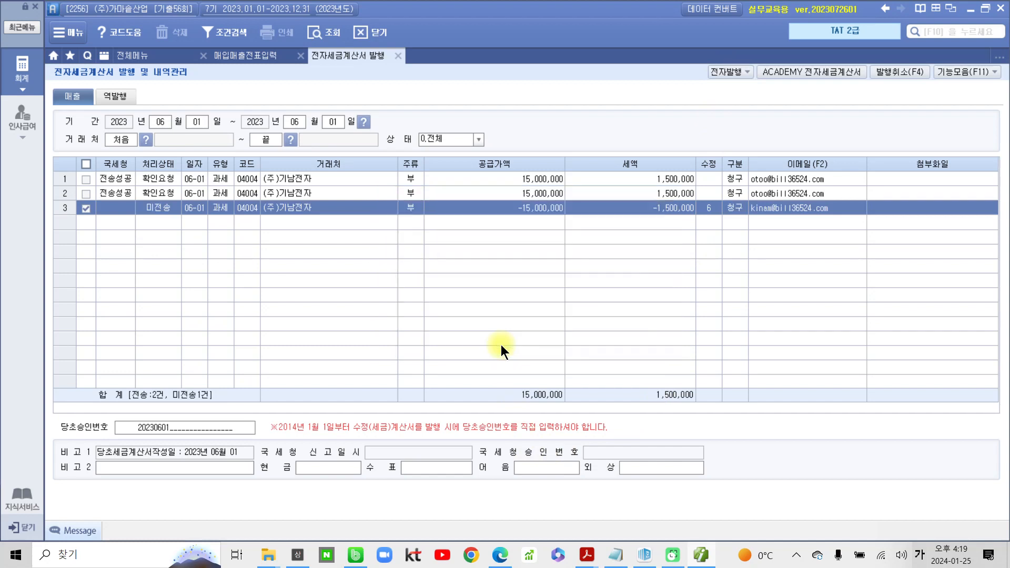
left_click(546, 466)
left_click(516, 311)
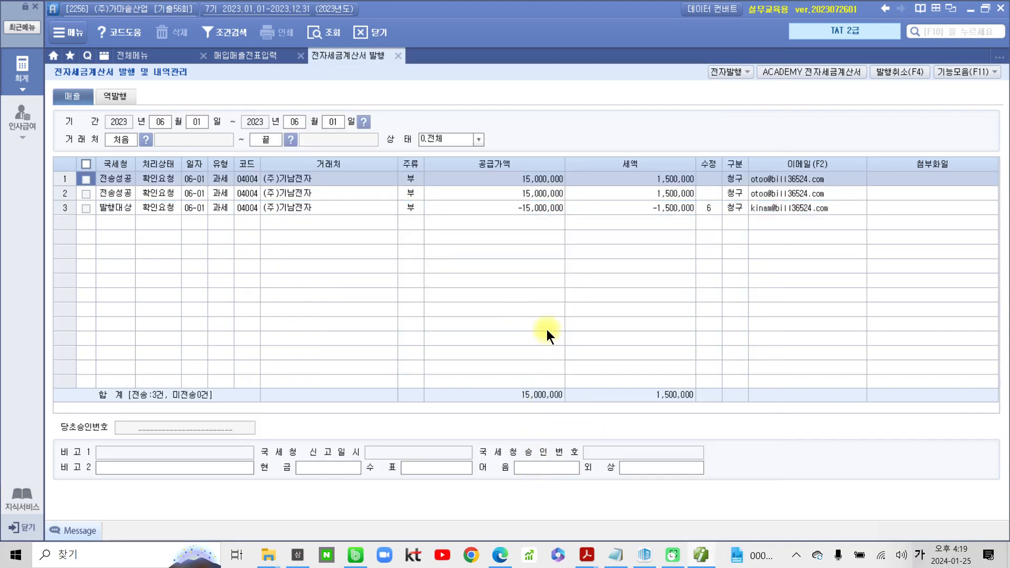
Log in to ACADEMY 전자세금계산서, retrieve the 미전송 sales invoice dated 2023-06-01, issue it, and close the site
left_click(833, 73)
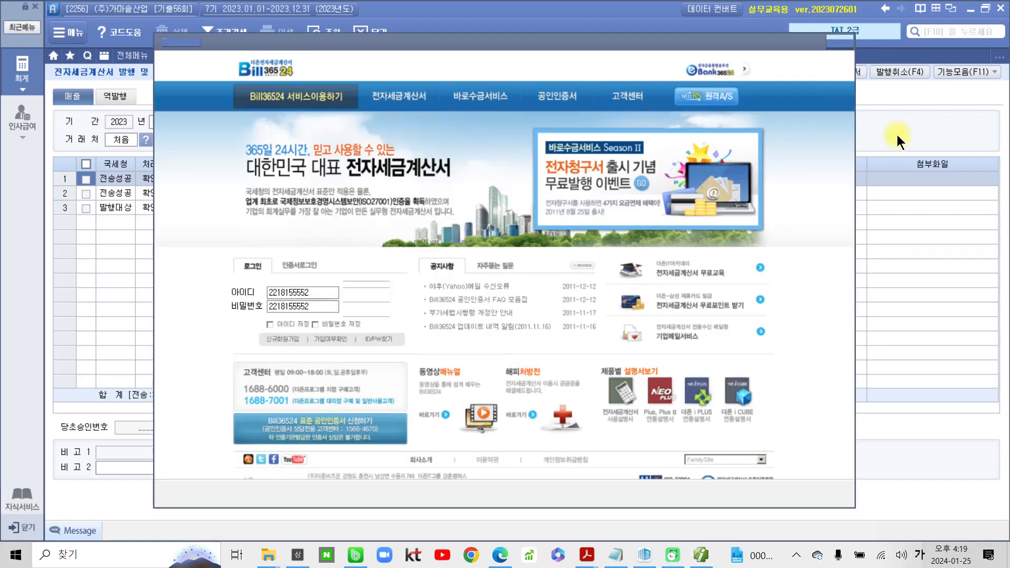
left_click(357, 304)
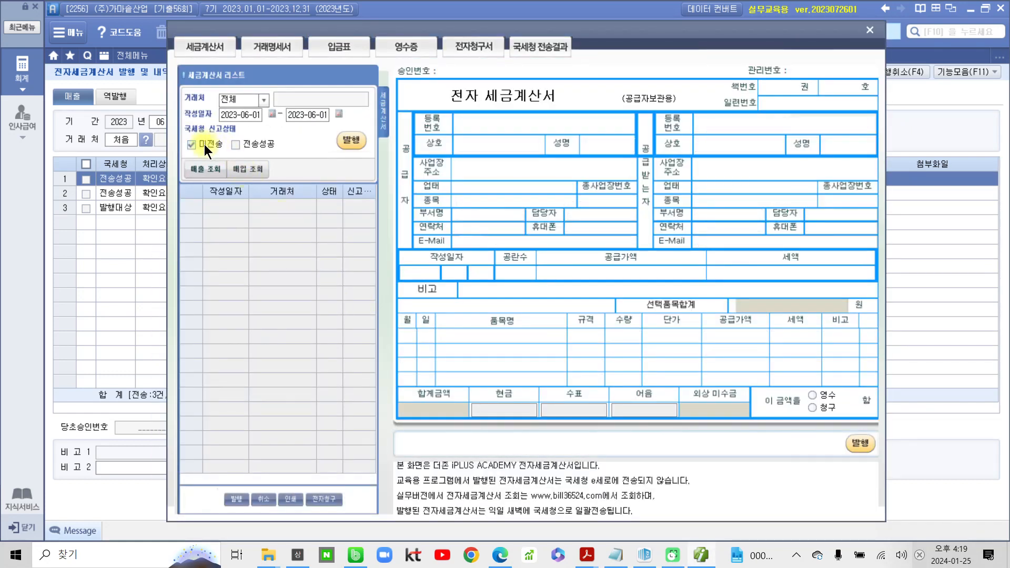
left_click(205, 174)
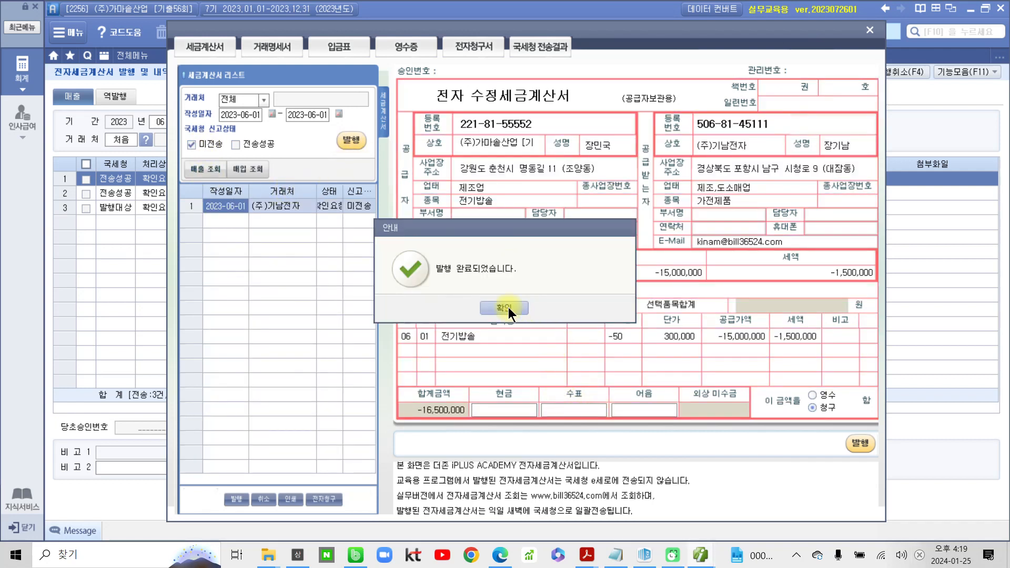
left_click(504, 308)
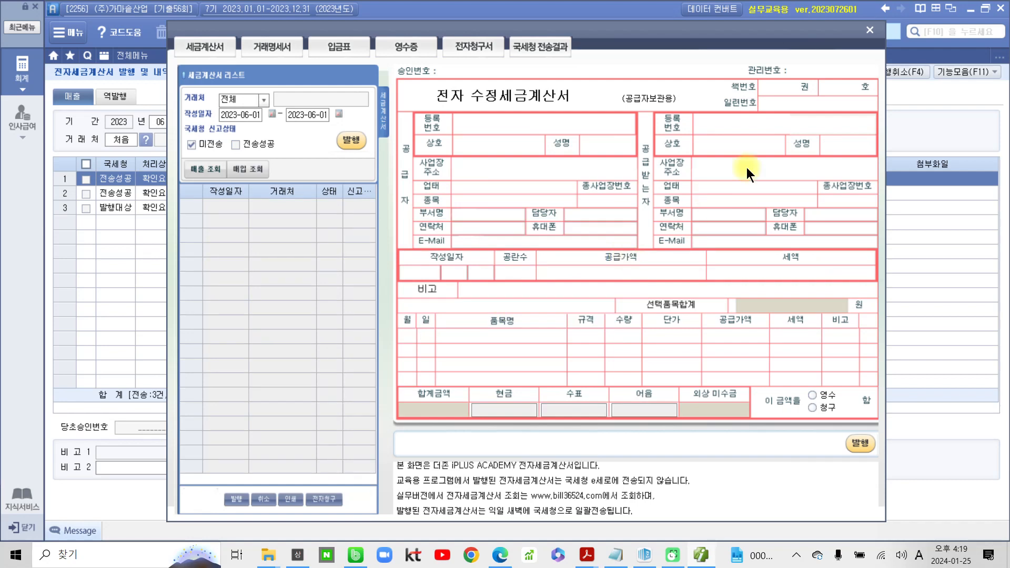
left_click(869, 30)
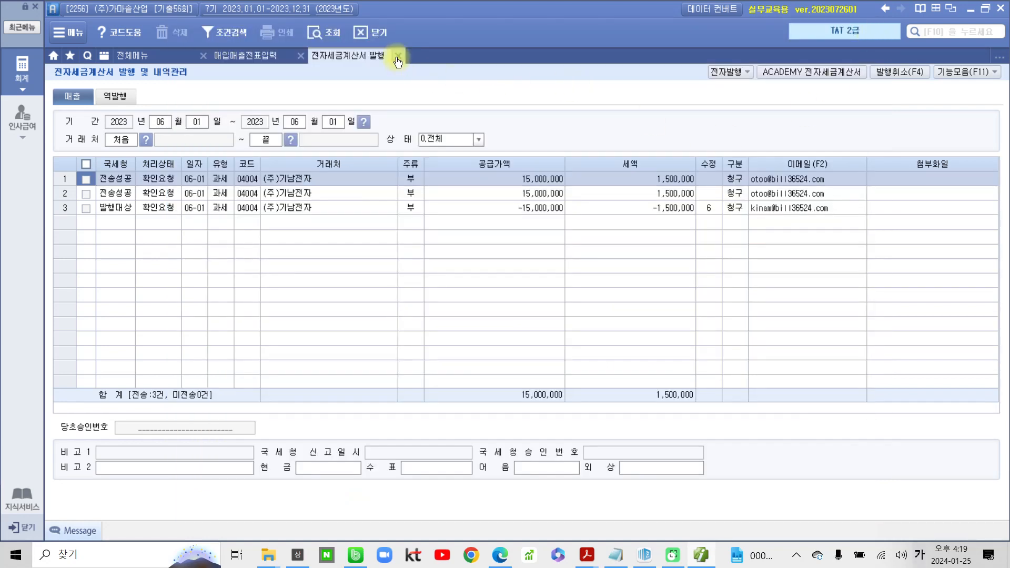
Return to 매입매출전표입력, reload the June 1 vouchers, and check the electronic issuance status of the -50 전기밥솥 line
left_click(398, 55)
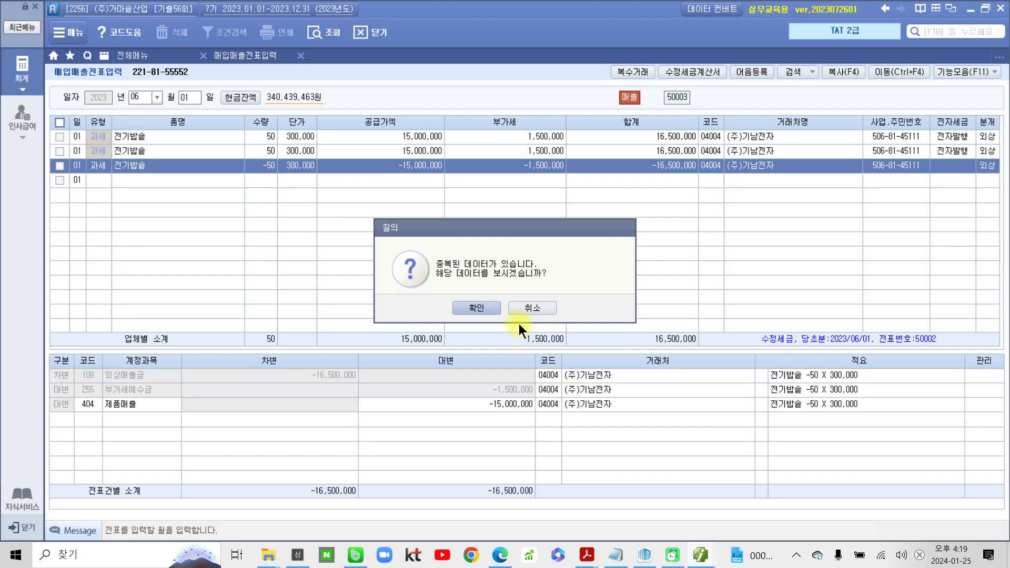
left_click(544, 309)
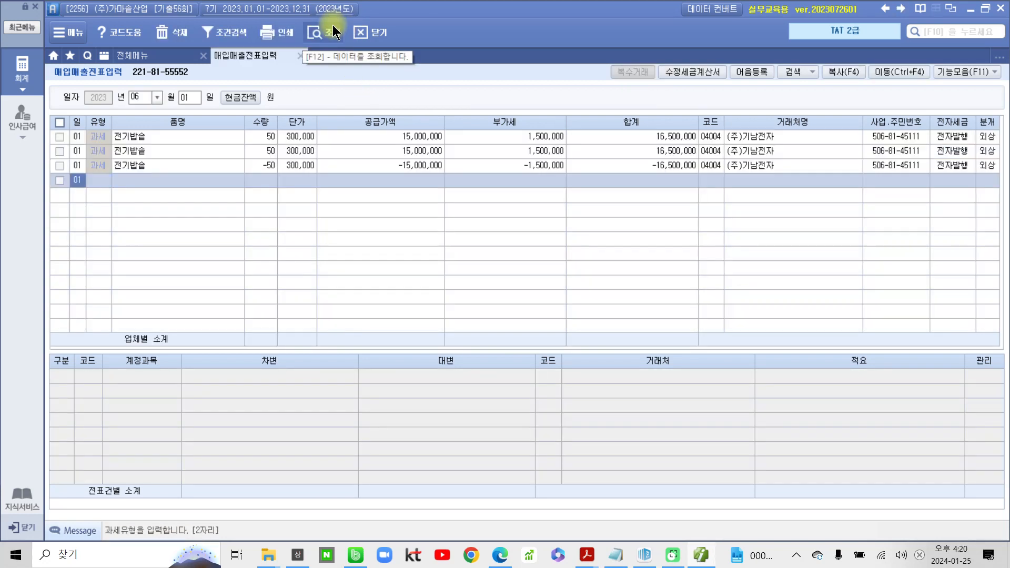
left_click(333, 25)
left_click(989, 166)
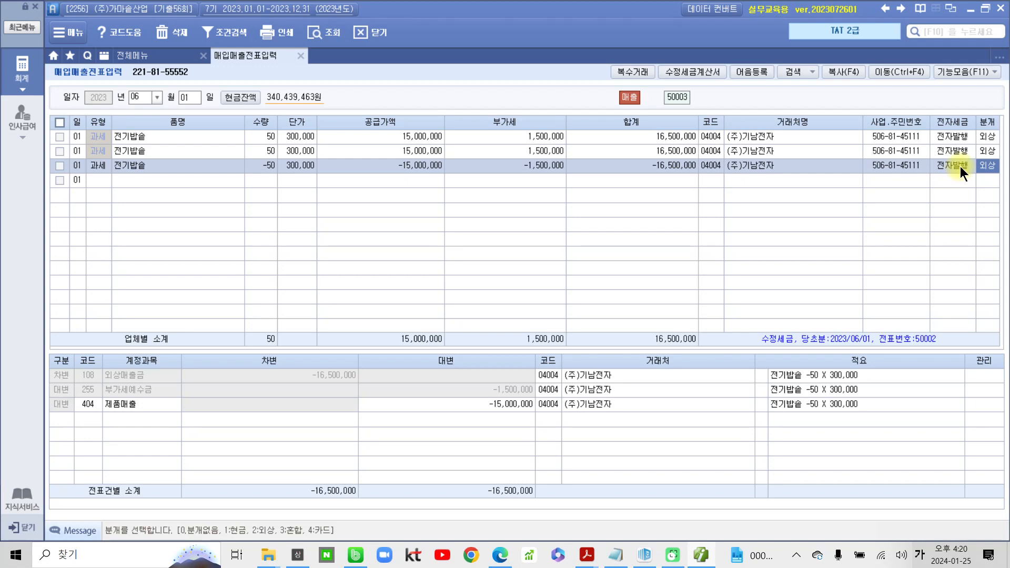
Switch to the exam PDF in Acrobat and highlight 수출실적명세서 in the heading of problem 3
left_click(701, 554)
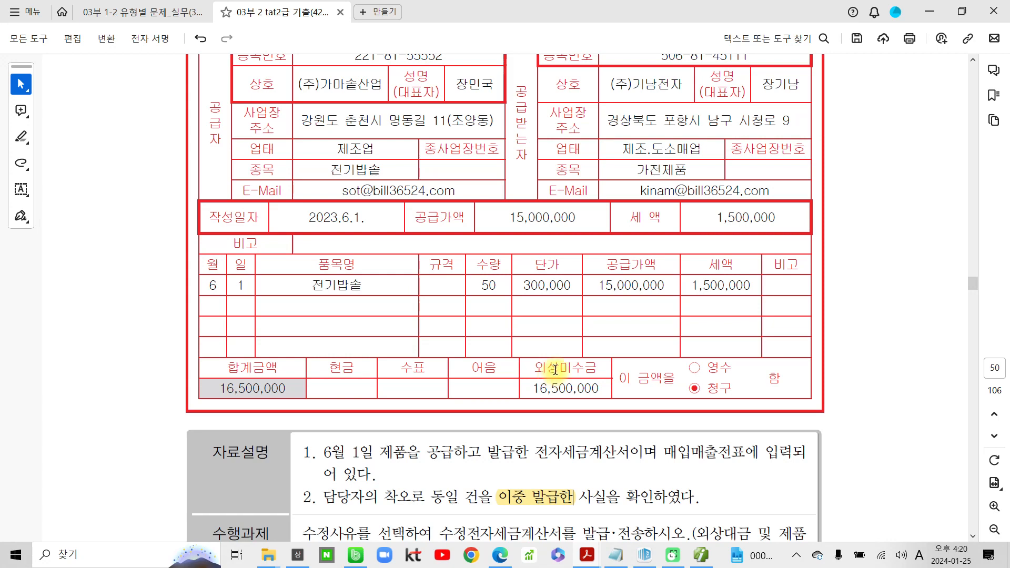
scroll(552, 372, "down", 3)
scroll(556, 370, "down", 15)
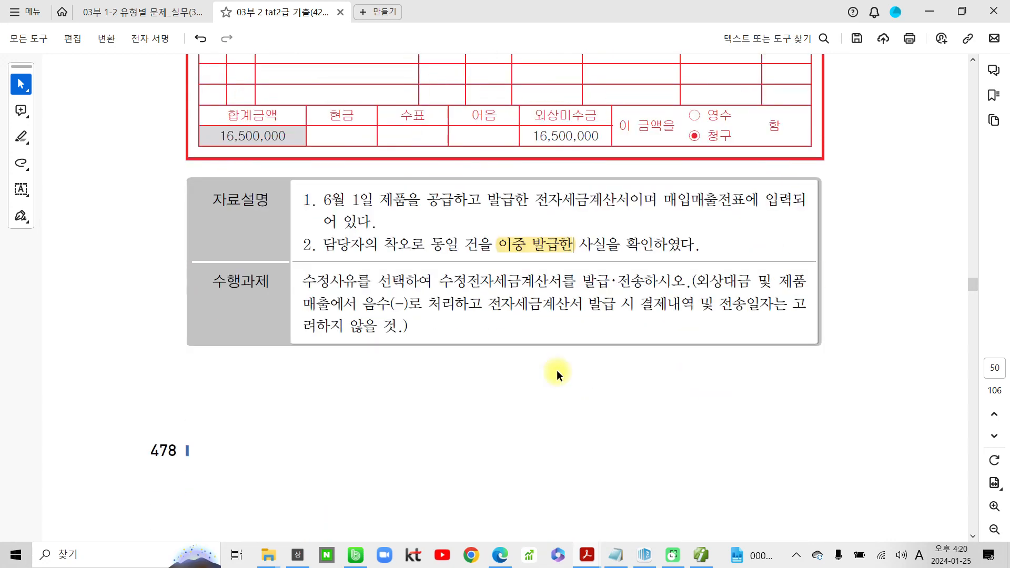
scroll(557, 371, "down", 4)
scroll(402, 299, "up", 6)
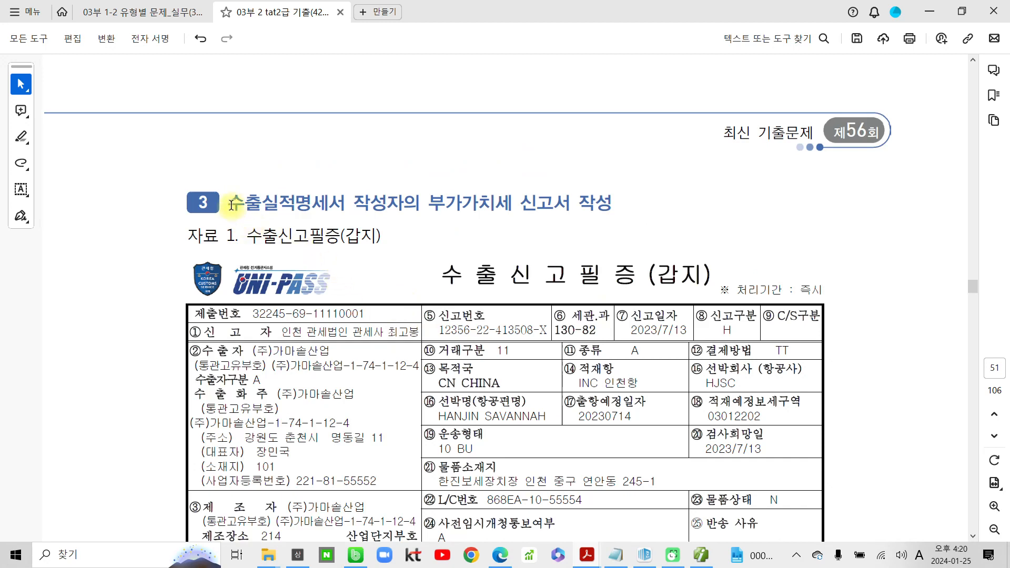
left_click_drag(231, 205, 348, 202)
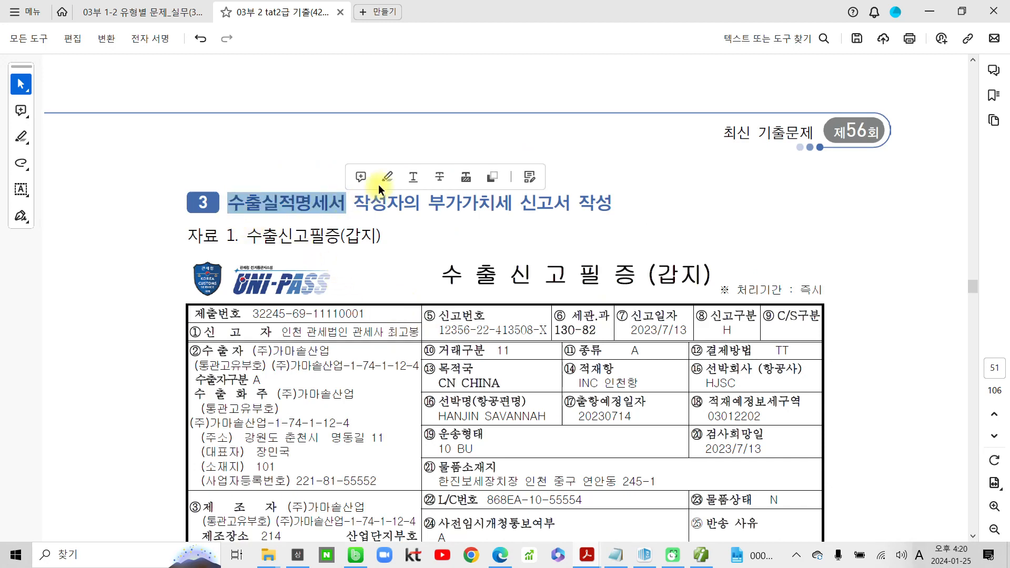
left_click(388, 178)
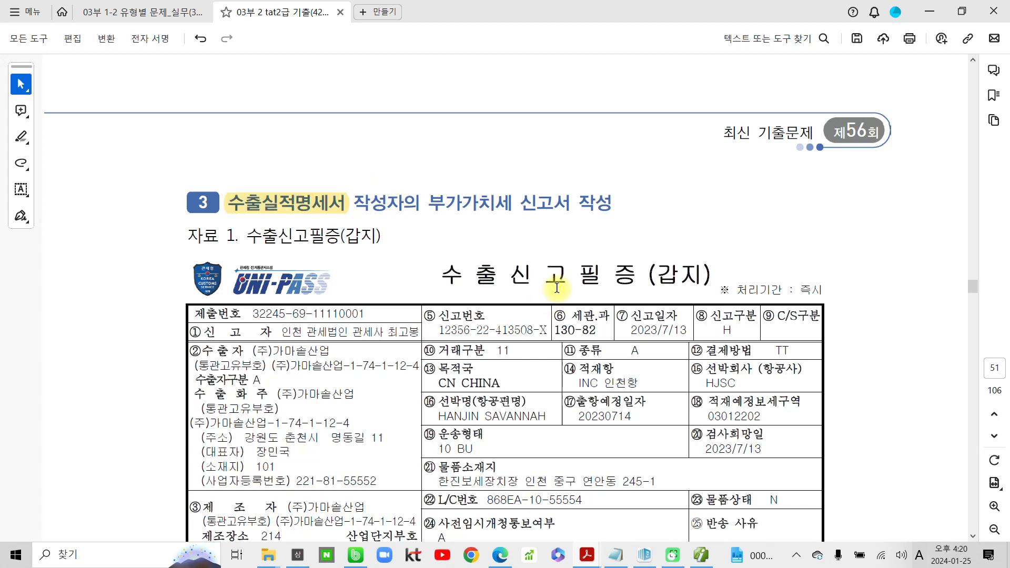
Review the materials and tasks of problem 3 and highlight the 신고번호 on the 수출신고필증
scroll(557, 287, "down", 3)
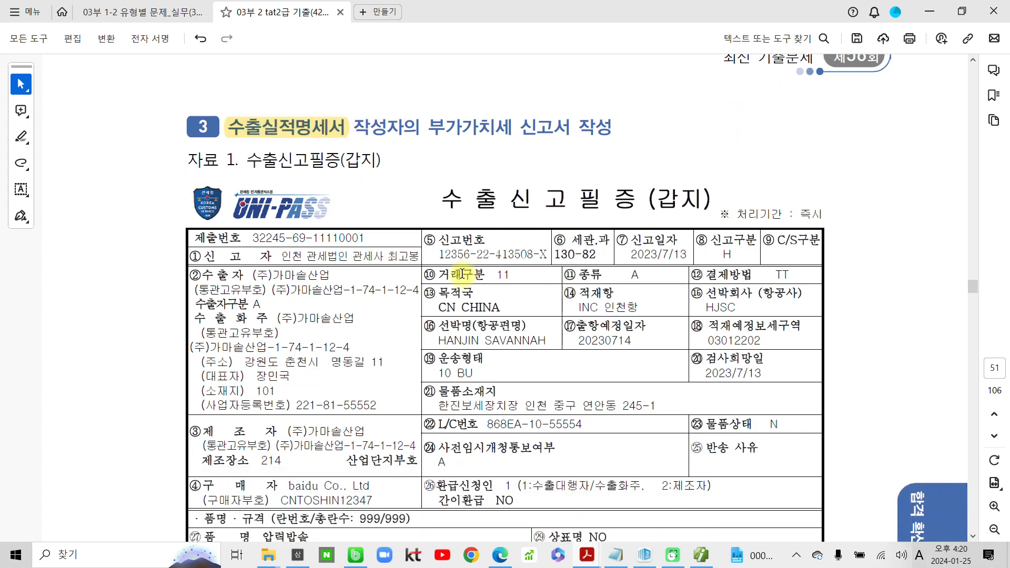
scroll(462, 274, "down", 20)
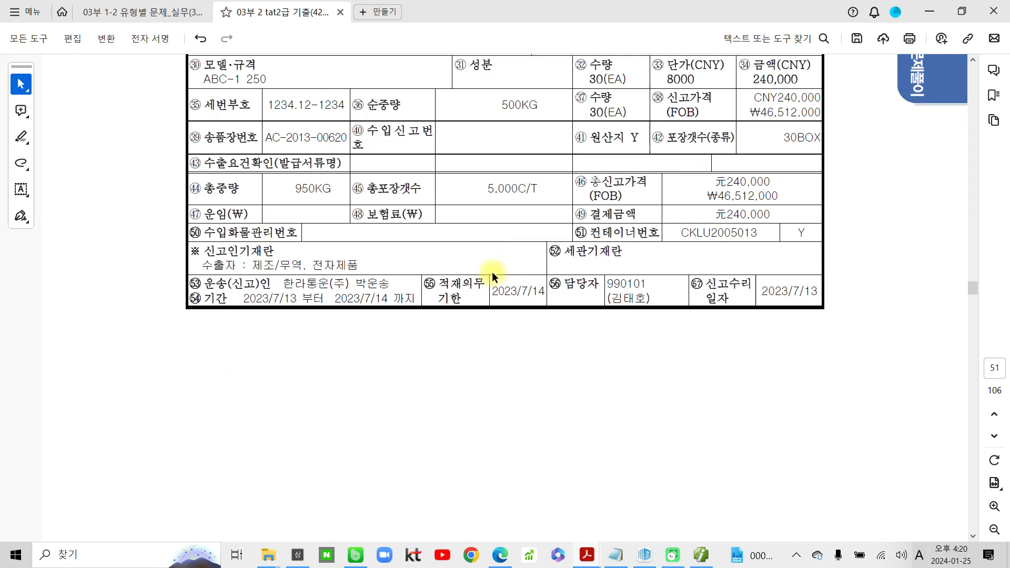
scroll(513, 273, "down", 14)
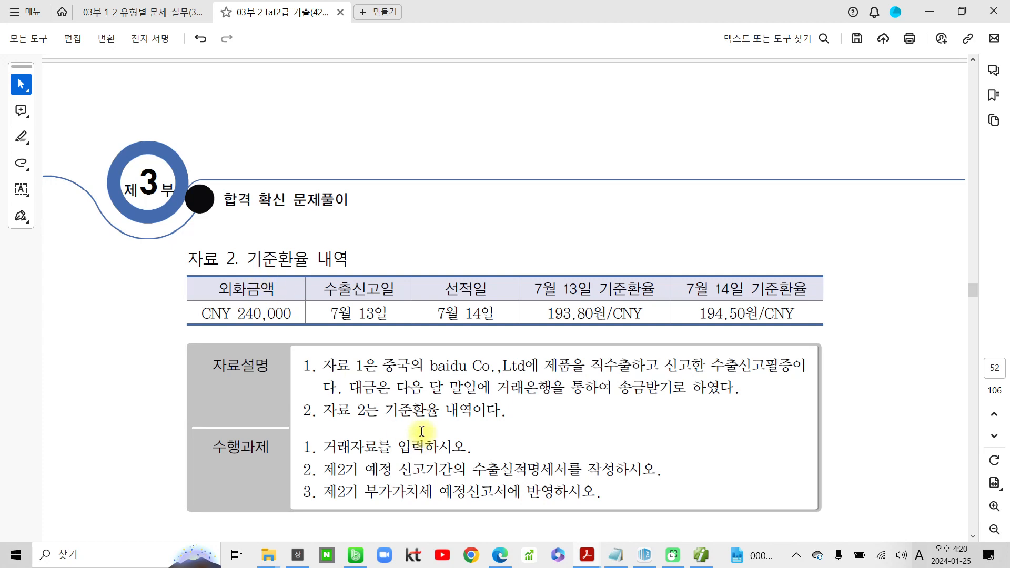
scroll(419, 427, "up", 9)
scroll(420, 427, "up", 20)
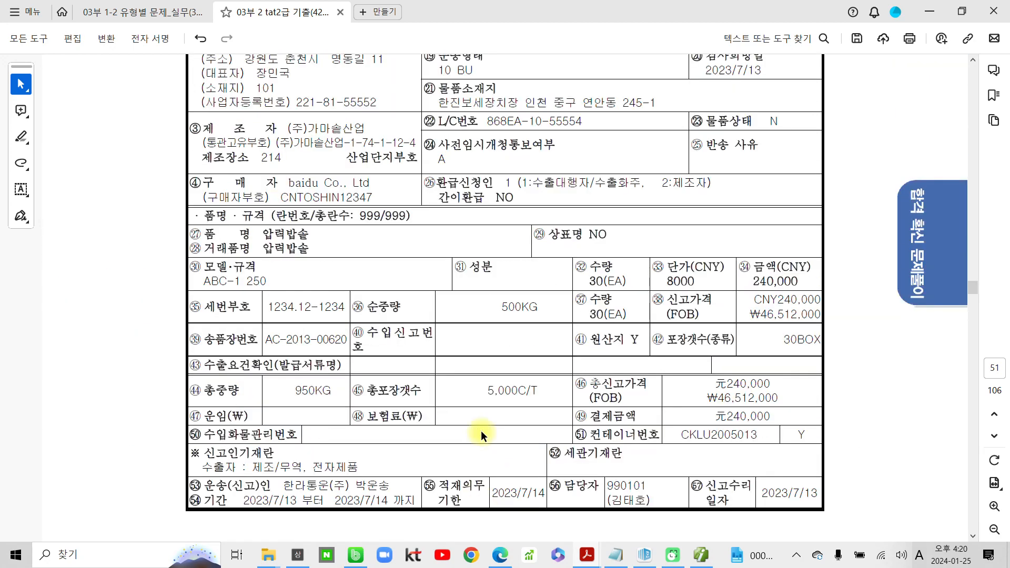
scroll(481, 430, "up", 6)
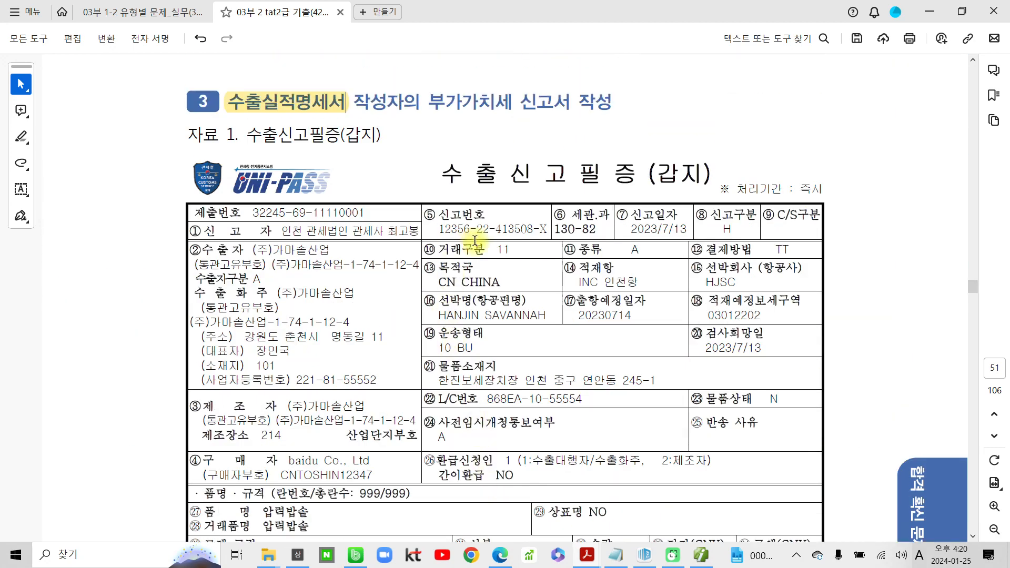
left_click_drag(440, 230, 572, 222)
left_click(588, 194)
Highlight the item name 압력밥솥 and the quantity 30 on the 수출신고필증
scroll(541, 357, "down", 9)
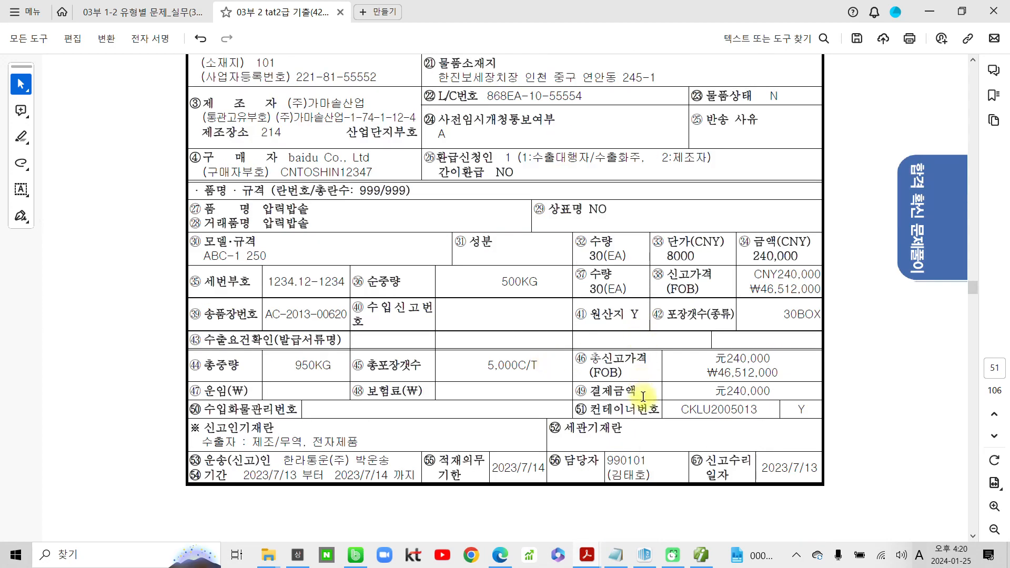
scroll(216, 347, "up", 4)
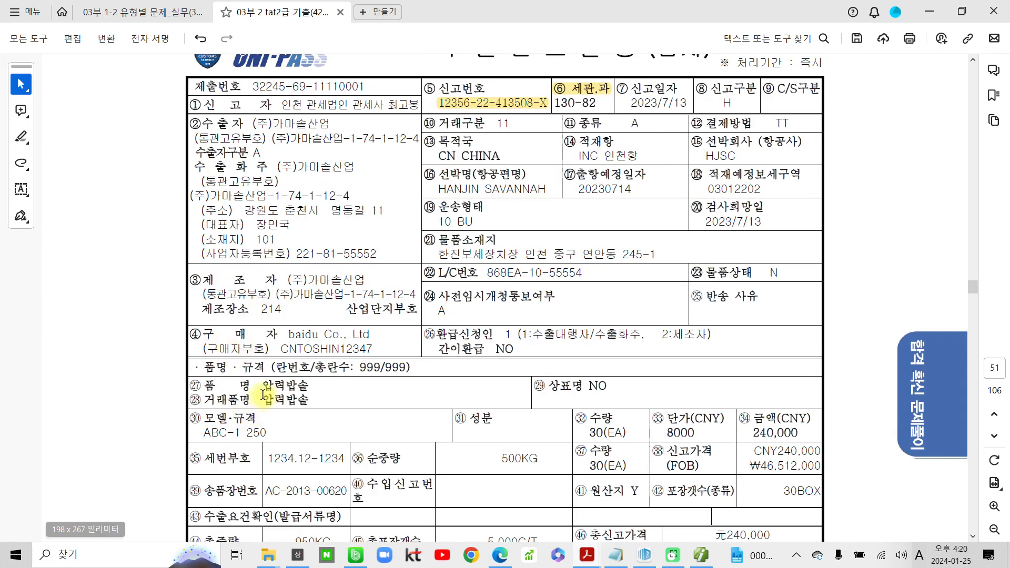
left_click_drag(264, 388, 311, 387)
left_click(339, 371)
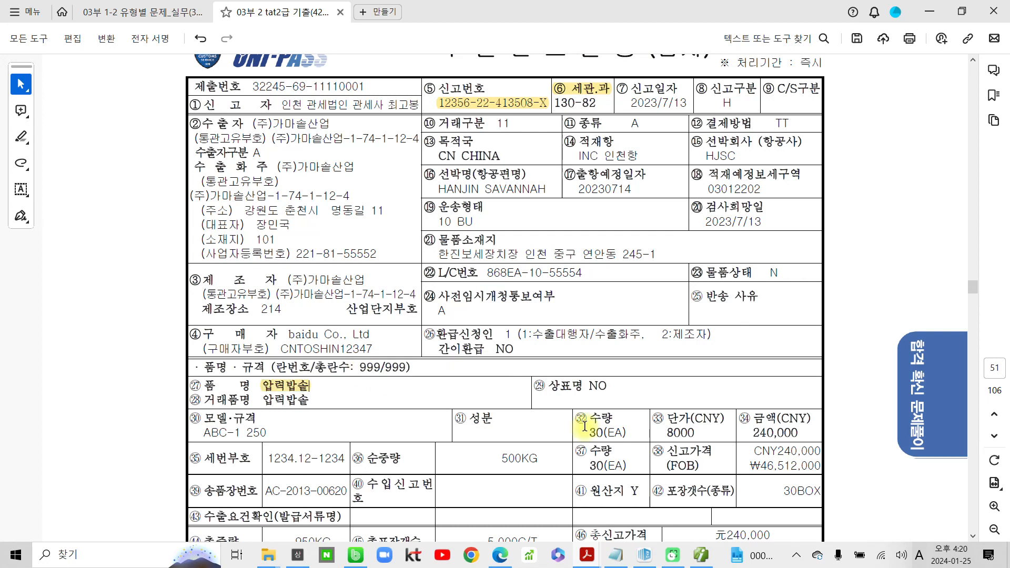
left_click_drag(589, 433, 603, 433)
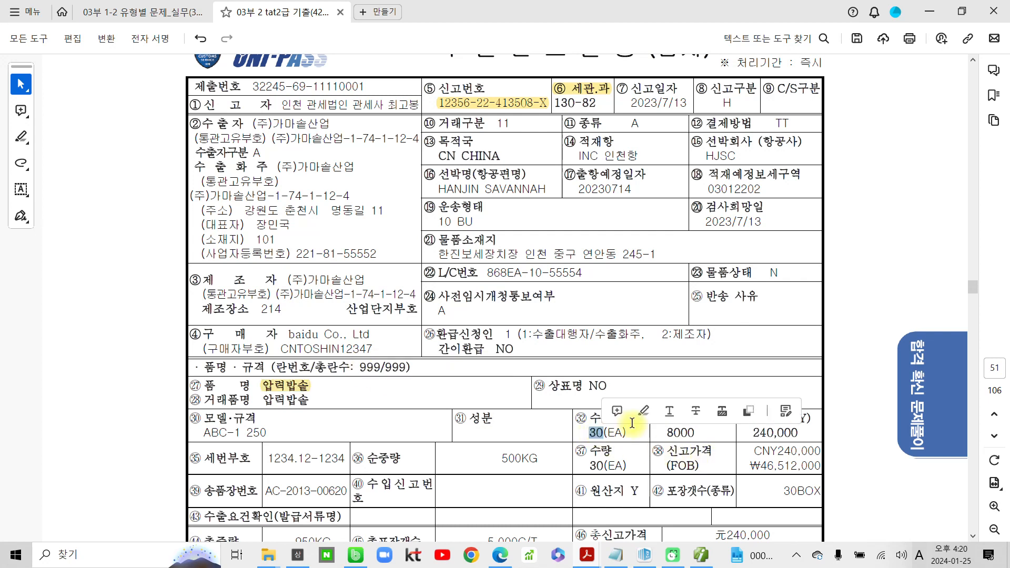
left_click(638, 413)
Highlight the 결제금액 of 元240,000 on the 수출신고필증
scroll(495, 473, "down", 10)
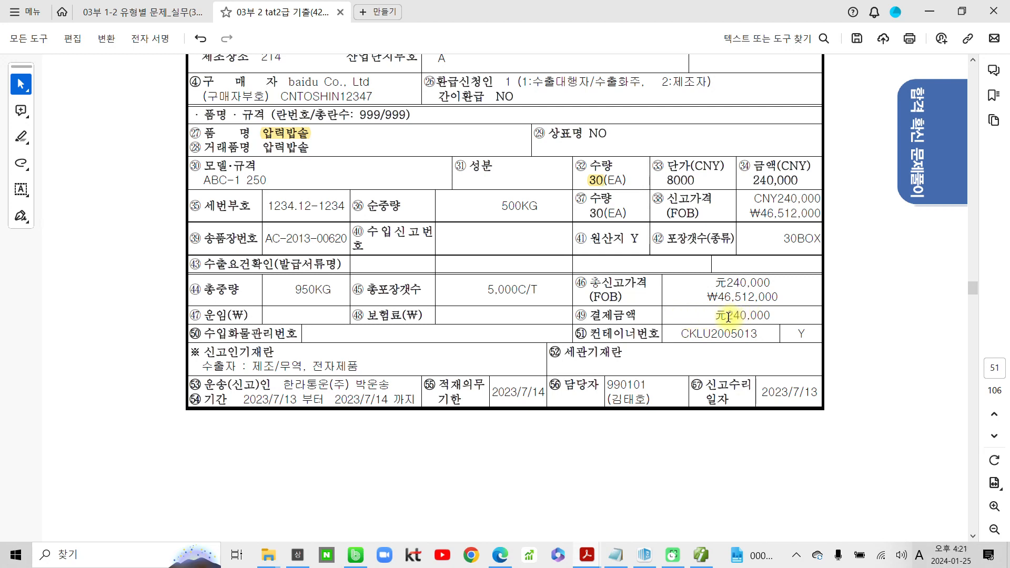
left_click_drag(717, 317, 791, 316)
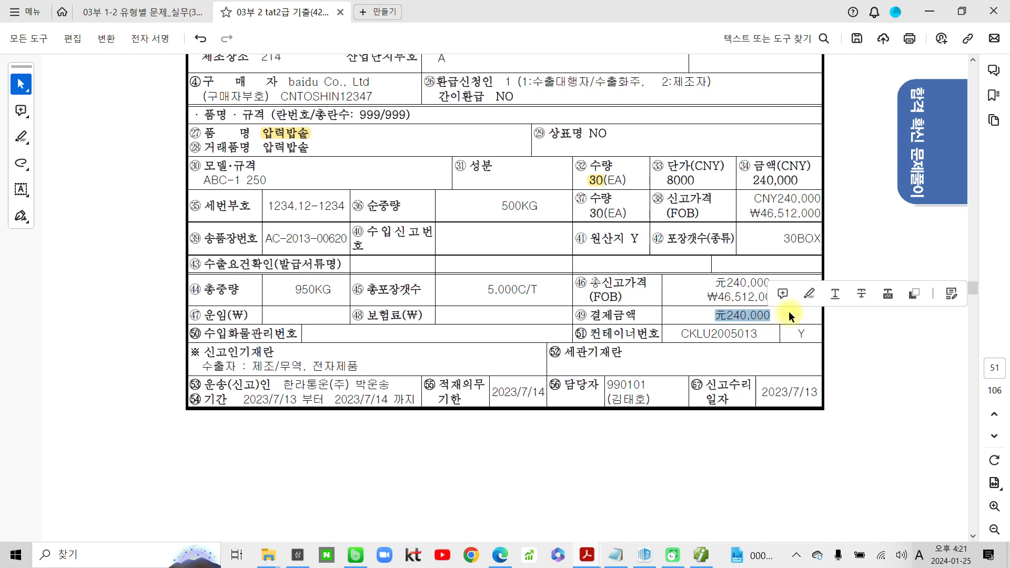
left_click(809, 293)
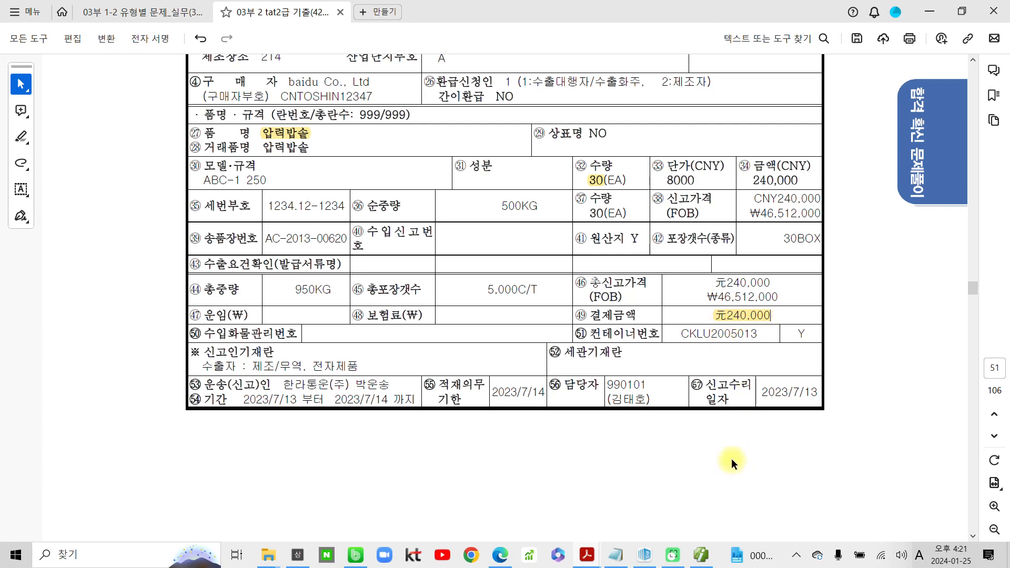
Highlight the 선적일 heading and its date 7월 14일 in the 기준환율 내역 table
scroll(733, 455, "down", 10)
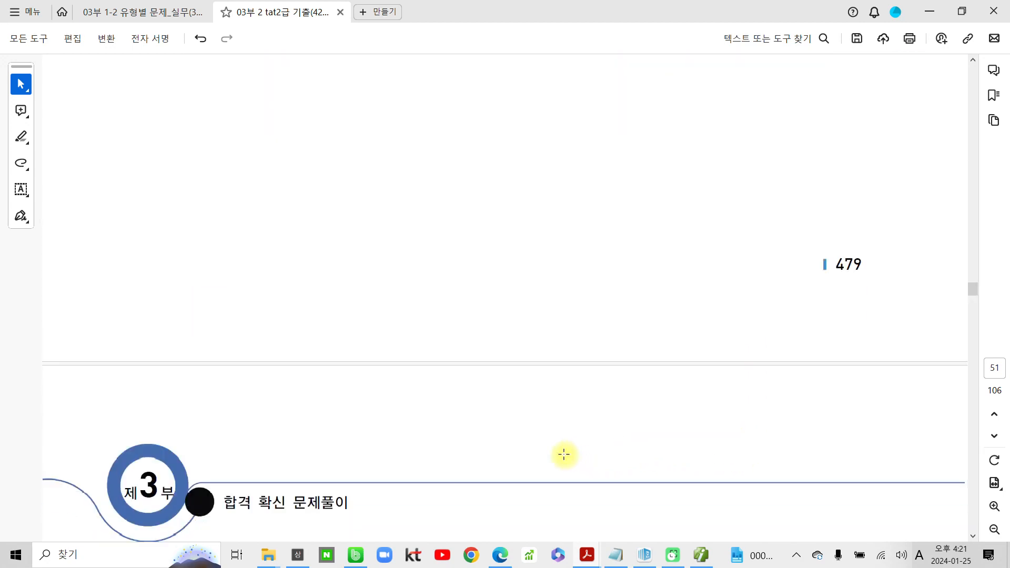
scroll(564, 455, "down", 7)
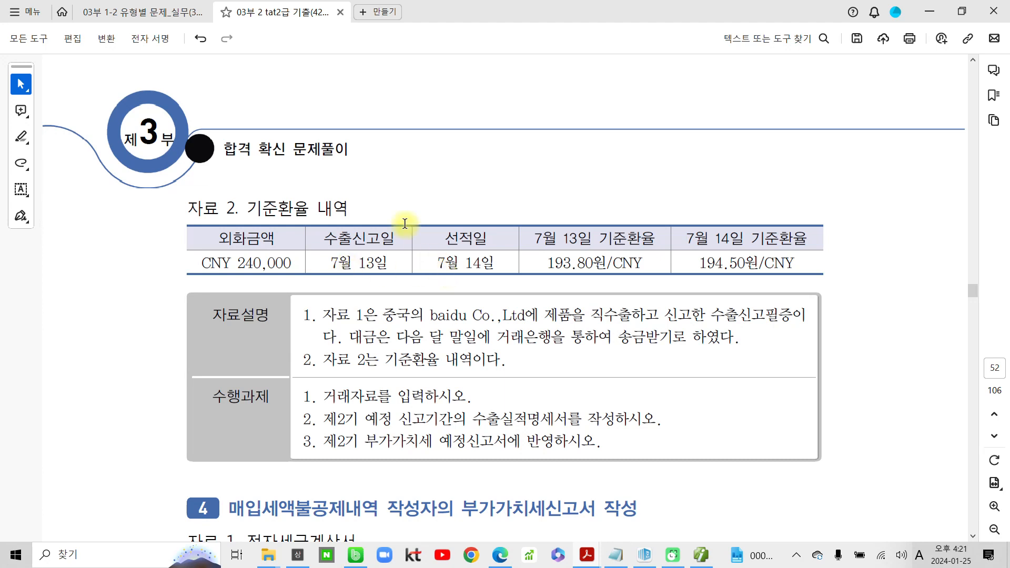
left_click_drag(444, 237, 498, 238)
left_click(536, 215)
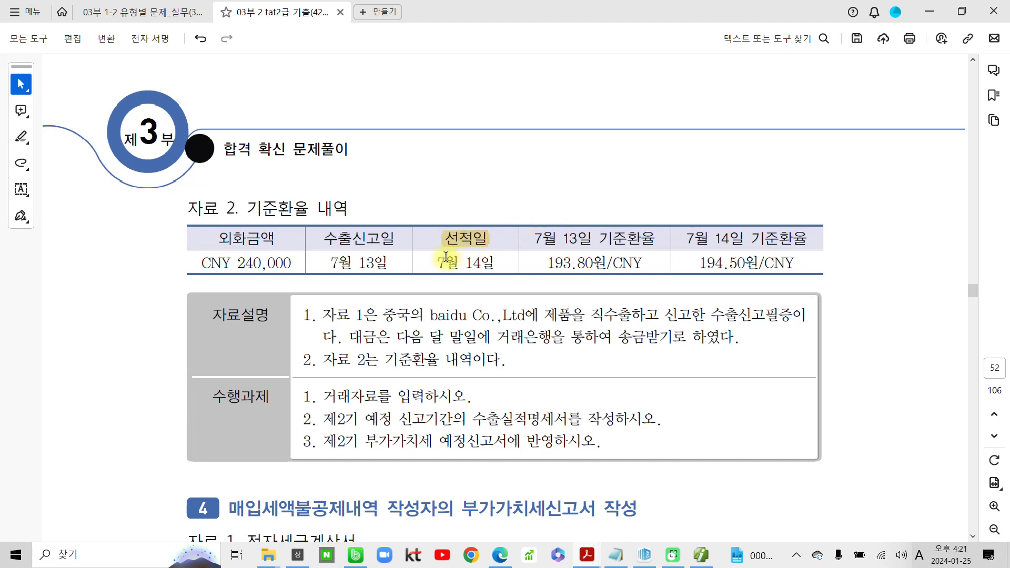
left_click_drag(436, 263, 496, 263)
left_click(537, 238)
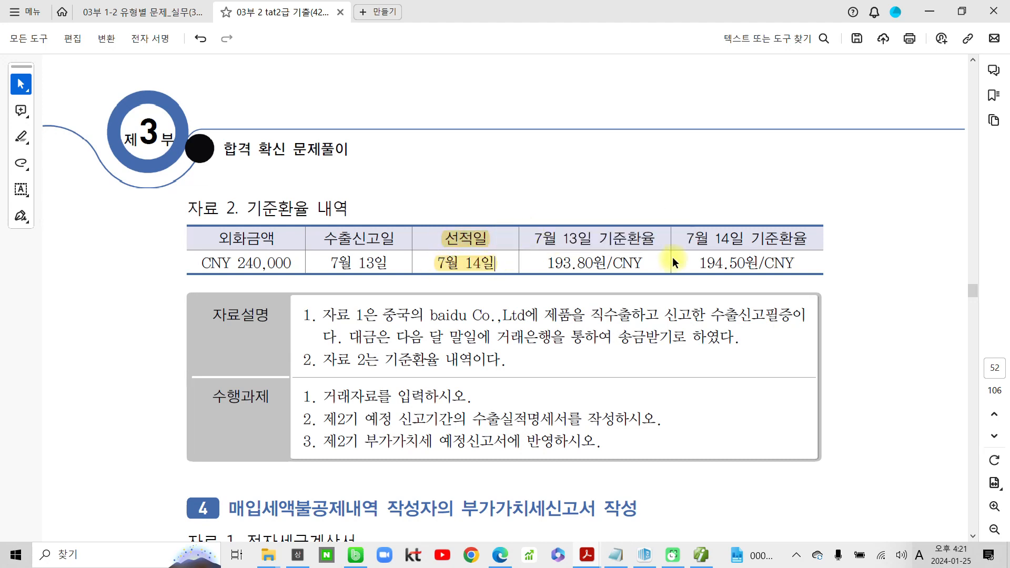
Highlight the 7월 14일 기준환율 heading in the 기준환율 내역 table
left_click_drag(684, 238, 809, 240)
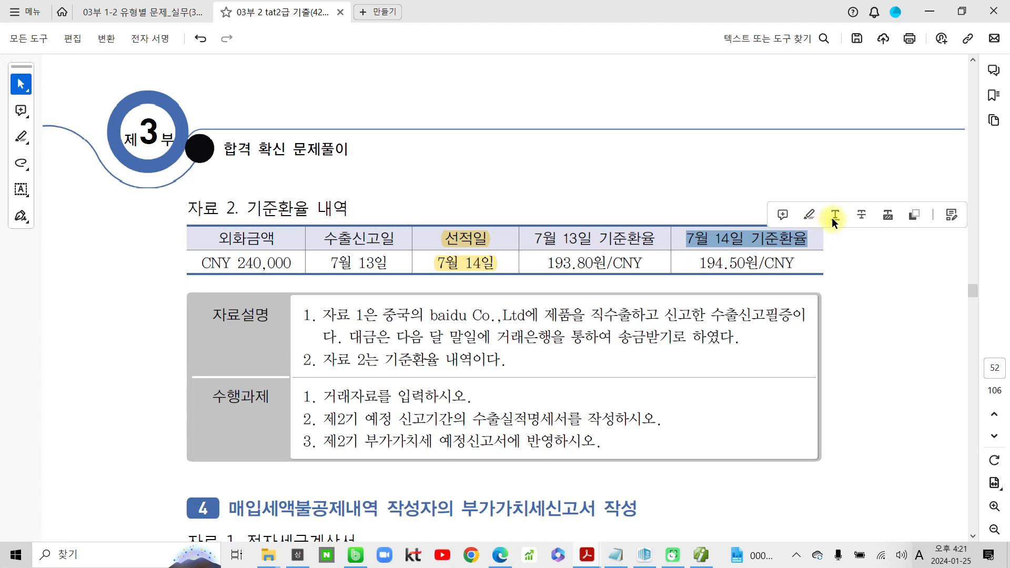
left_click(813, 214)
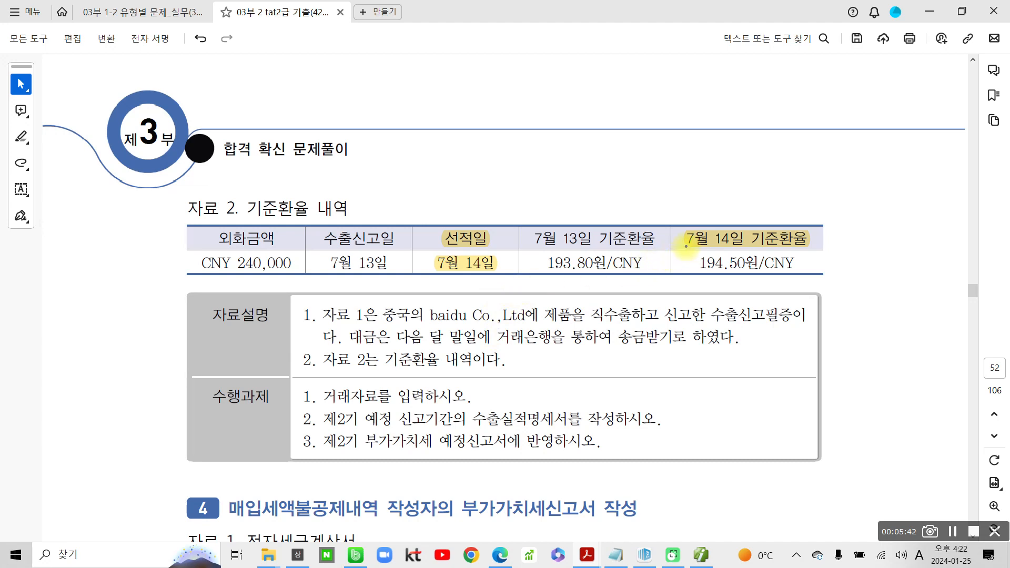
left_click_drag(686, 245, 763, 273)
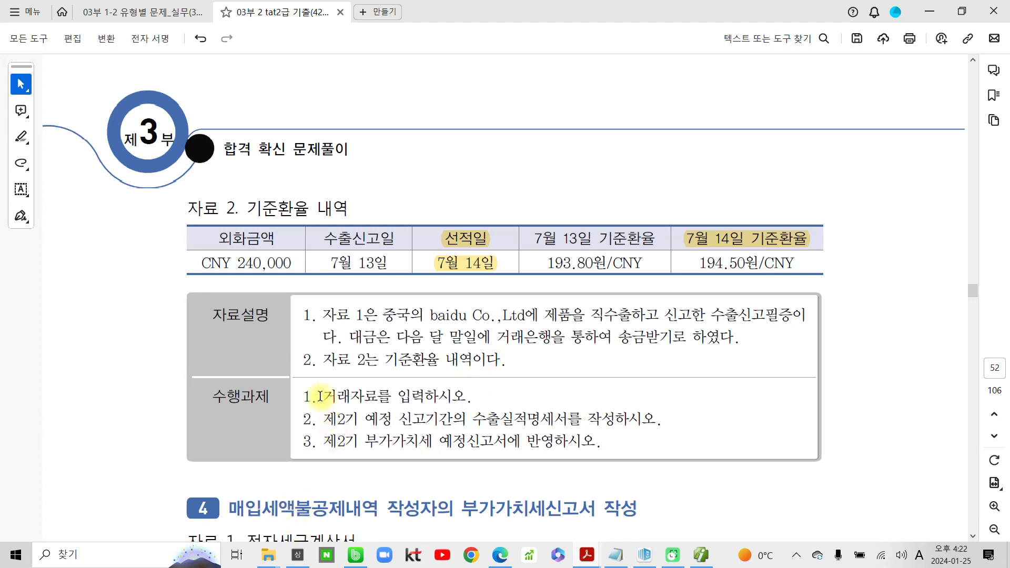
Highlight the first 수행과제 instruction, 거래자료를 입력하시오, in the problem sheet
left_click_drag(319, 395, 467, 395)
left_click(478, 377)
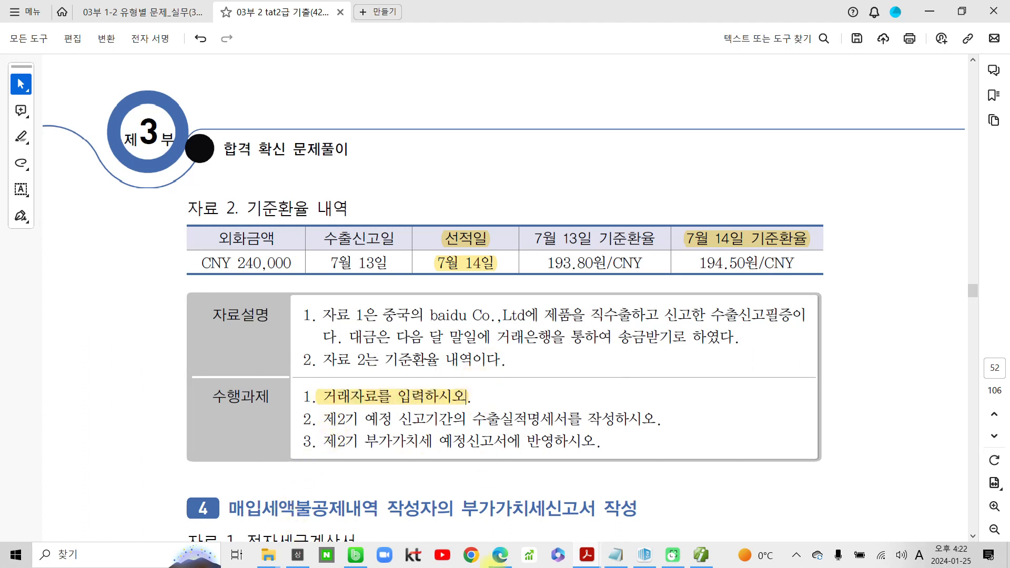
Open the Windows Calculator and narrow its window so the 7월 14일 exchange rate in the problem sheet stays readable
left_click(17, 559)
left_click(227, 443)
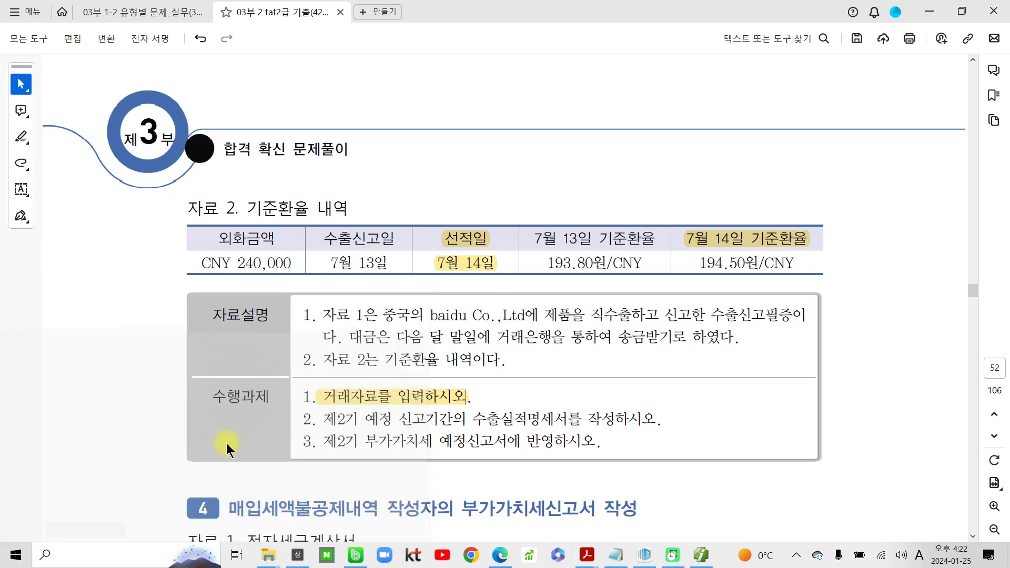
left_click(966, 10)
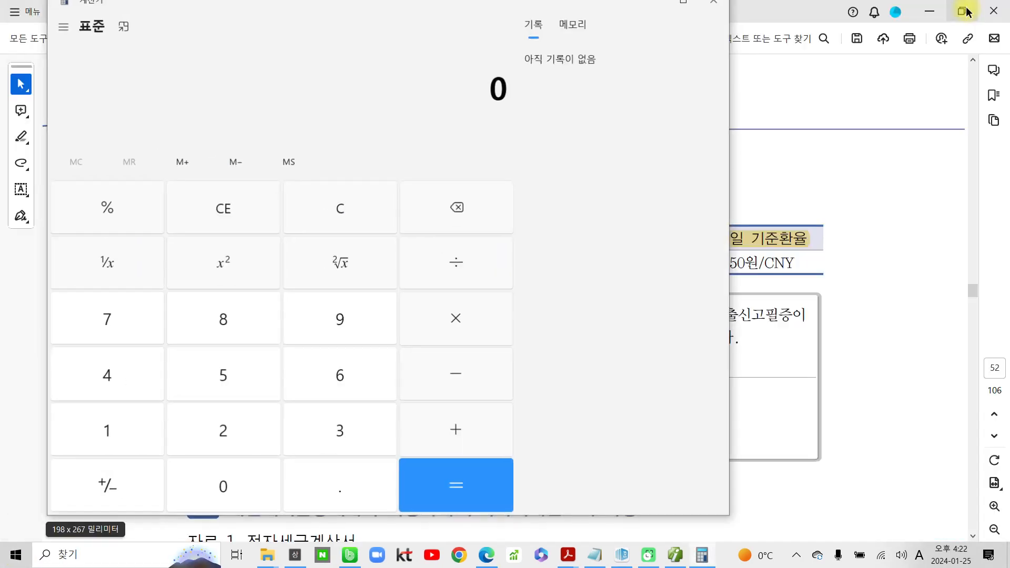
left_click_drag(724, 75, 498, 100)
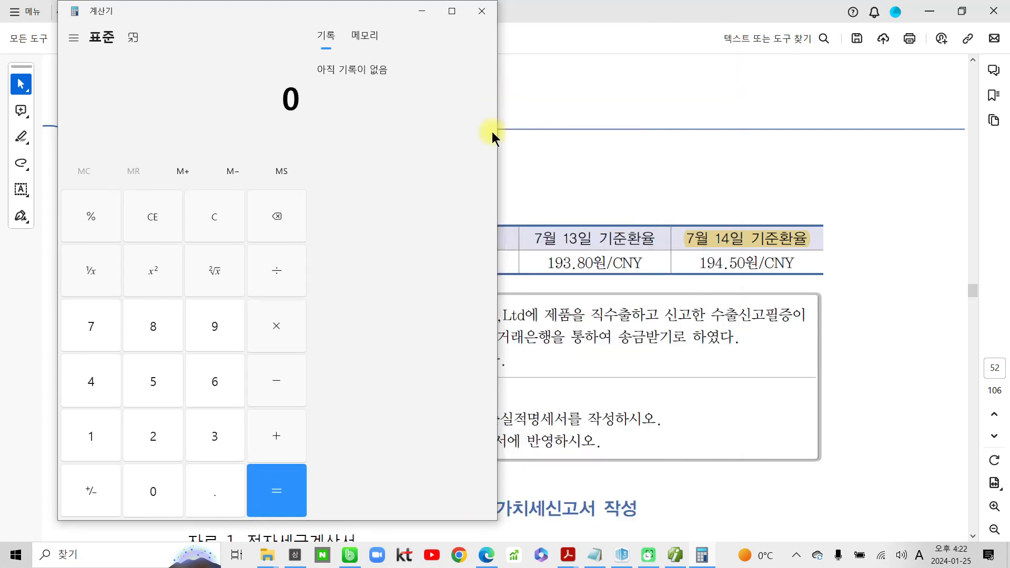
Multiply 240,000 by 194.5 in the calculator, select the result, and minimize the calculator
left_click(157, 432)
left_click(87, 381)
left_click(143, 487)
left_click(146, 492)
left_click(146, 493)
left_click(146, 493)
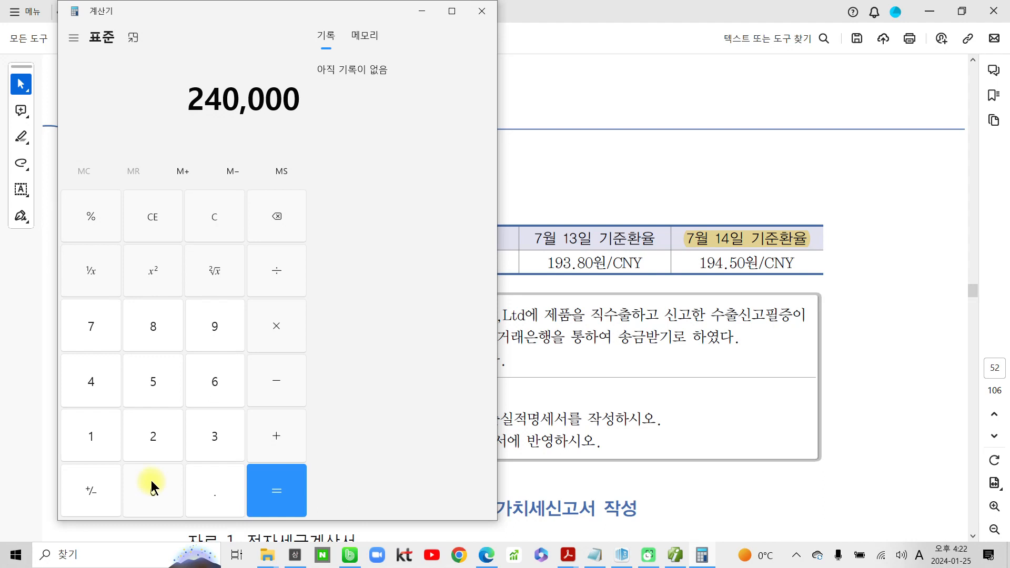
left_click(268, 327)
left_click(71, 444)
left_click(189, 334)
left_click(116, 374)
left_click(205, 493)
left_click(136, 393)
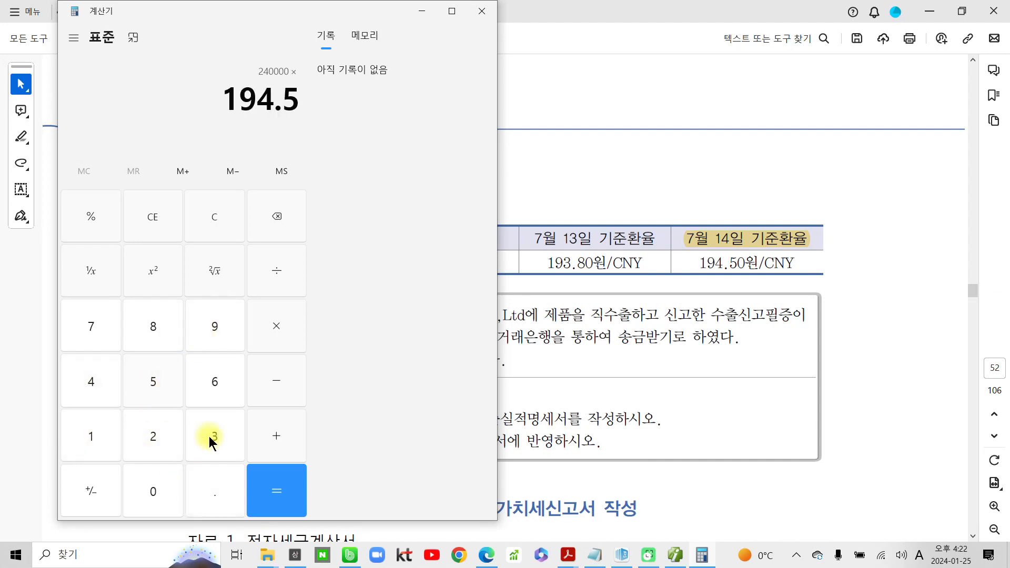
left_click(296, 485)
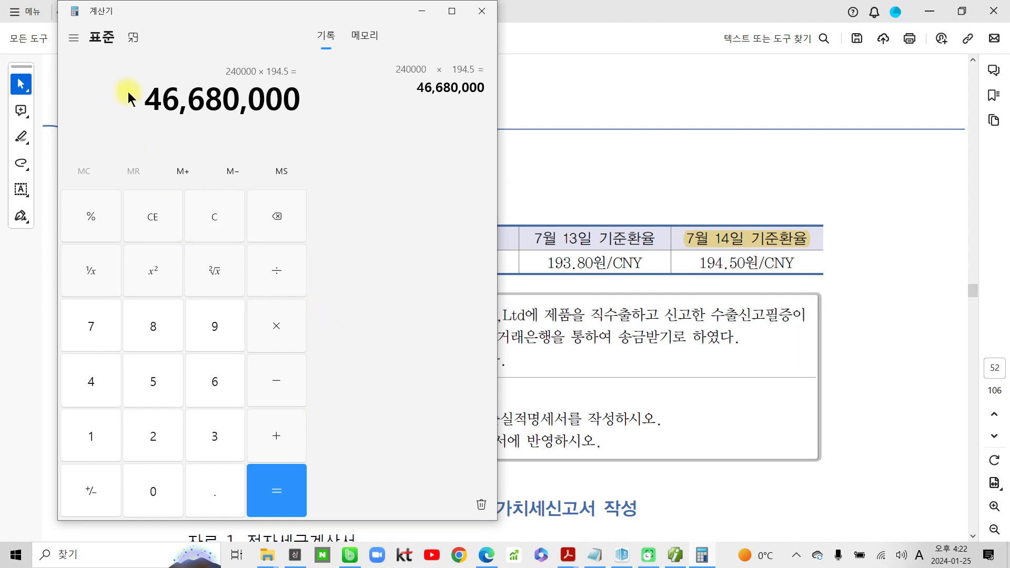
left_click_drag(145, 98, 300, 96)
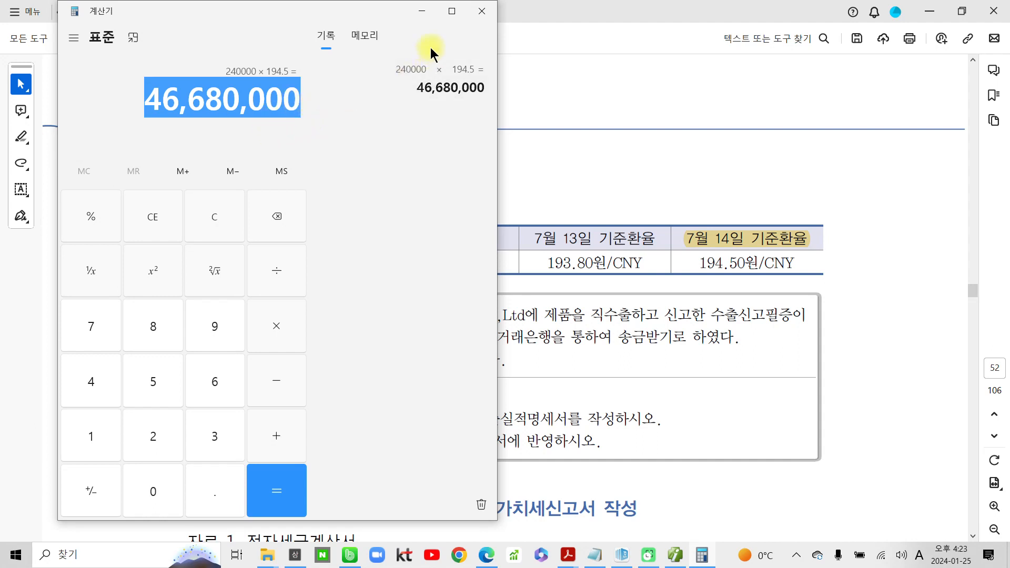
left_click(422, 11)
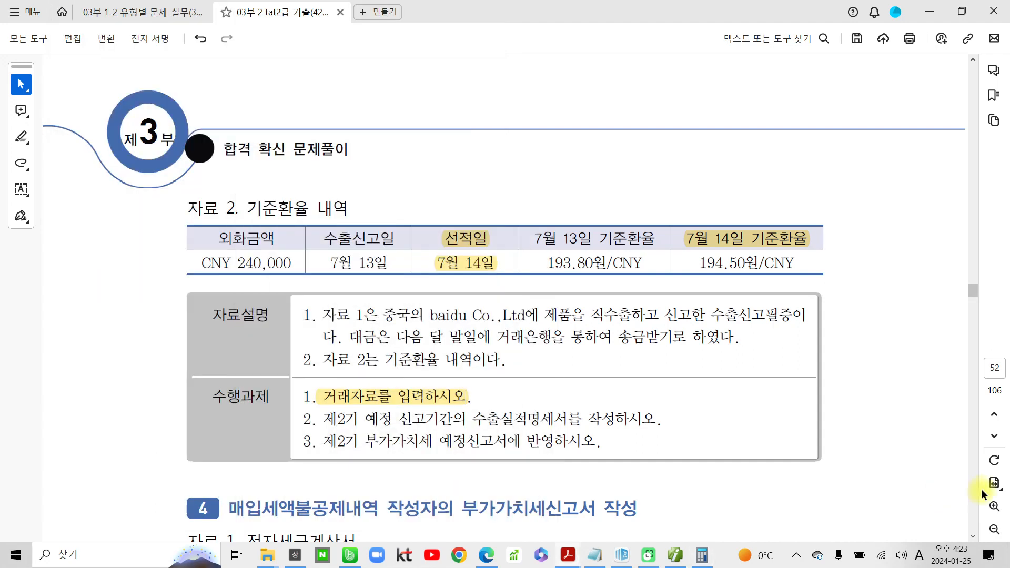
Switch to Smart A and set the 매입매출전표입력 voucher date to 07월 14일
left_click(675, 556)
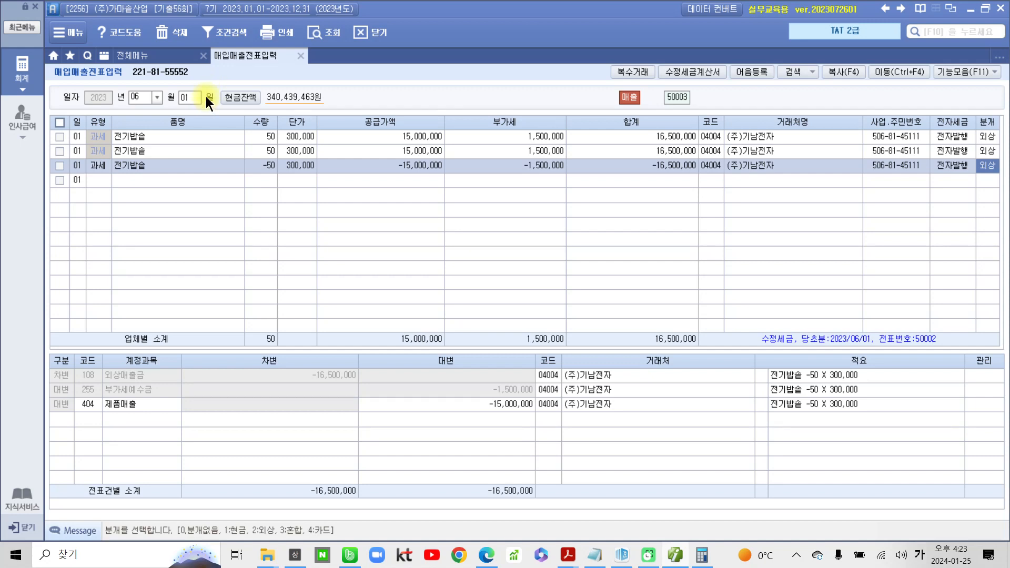
left_click(160, 100)
left_click(477, 308)
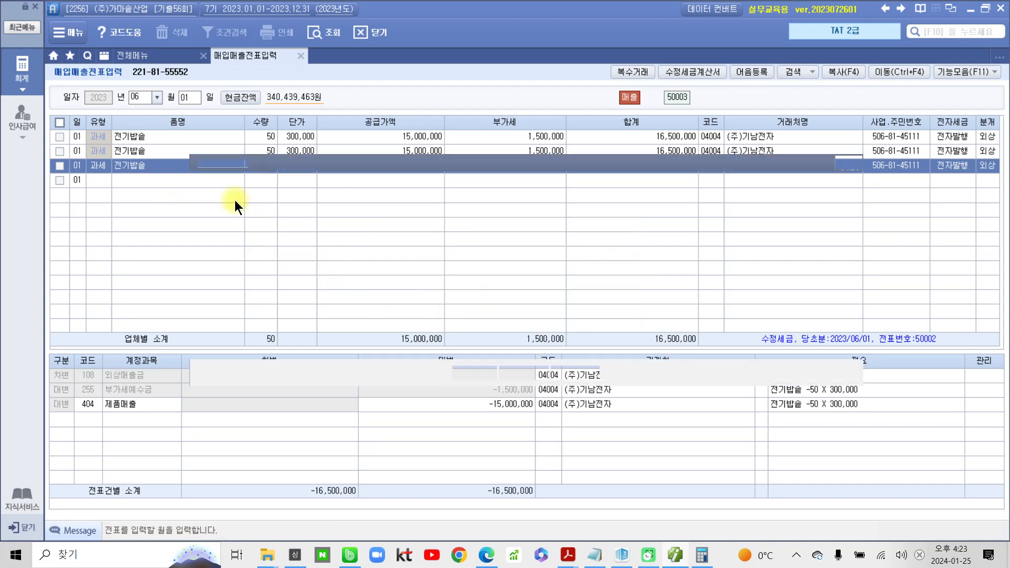
left_click(856, 159)
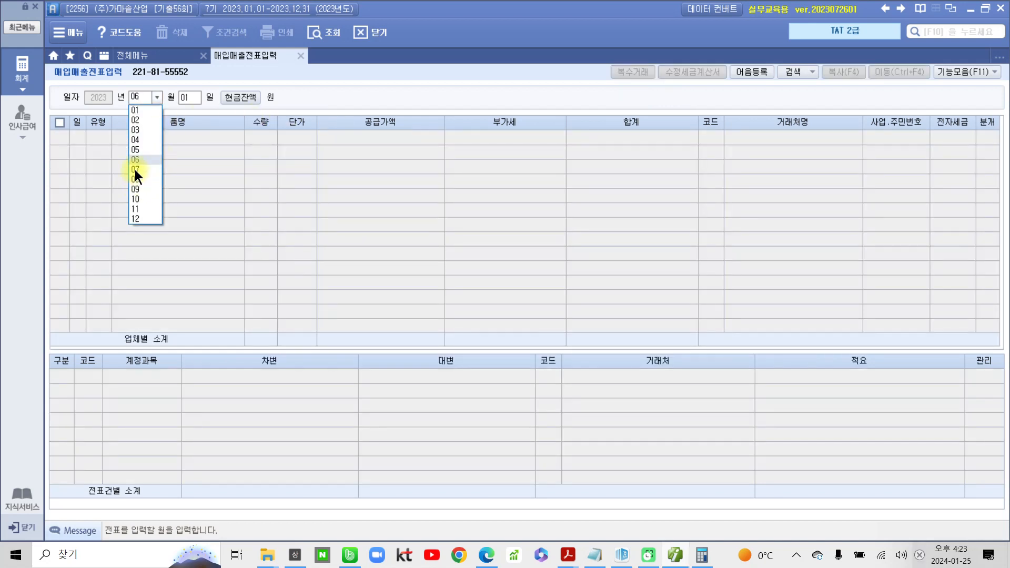
left_click(135, 170)
type("14")
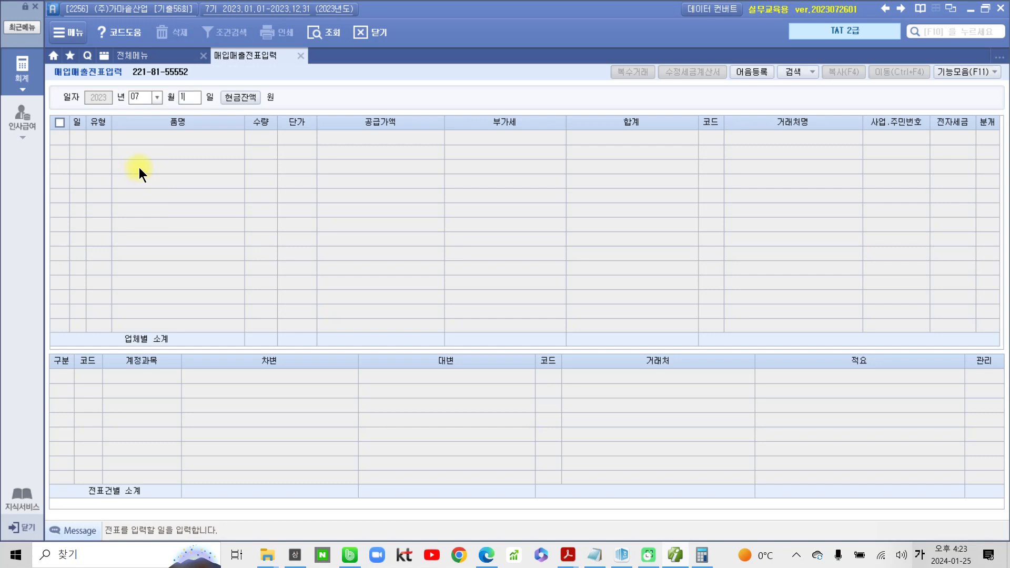
key("Return")
key("Return")
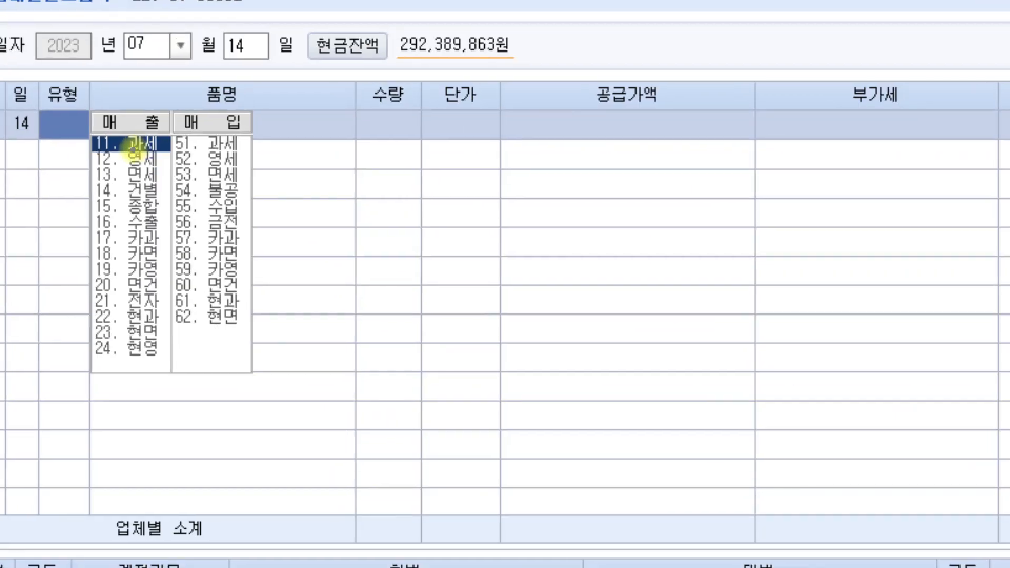
Start a sales line of type 16. 수출 with item 압력밥솥 and quantity 30, leaving the unit price blank
mouse_move(79, 209)
left_mouse_down()
mouse_move(146, 234)
mouse_move(191, 235)
left_mouse_up()
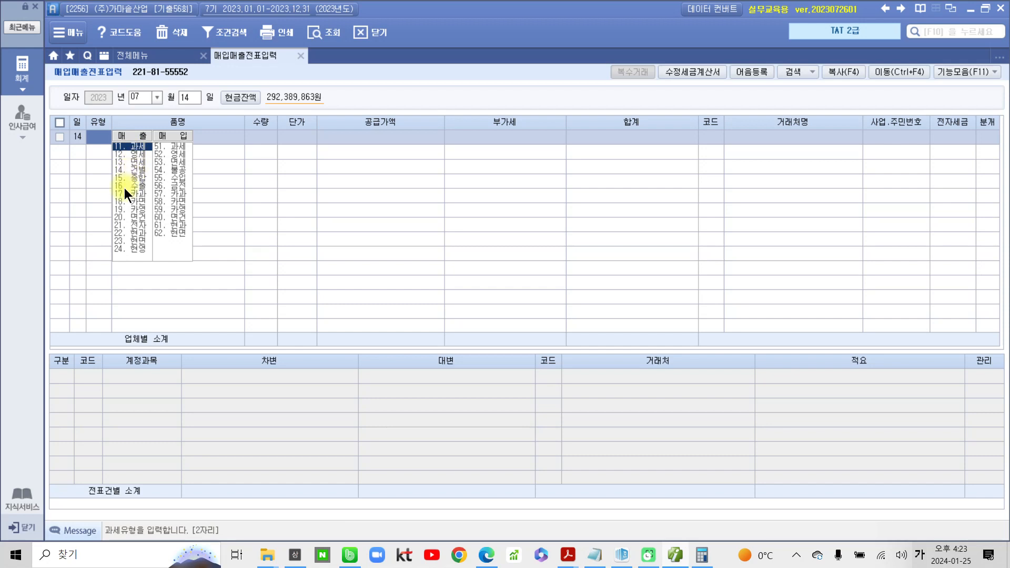
left_click(125, 186)
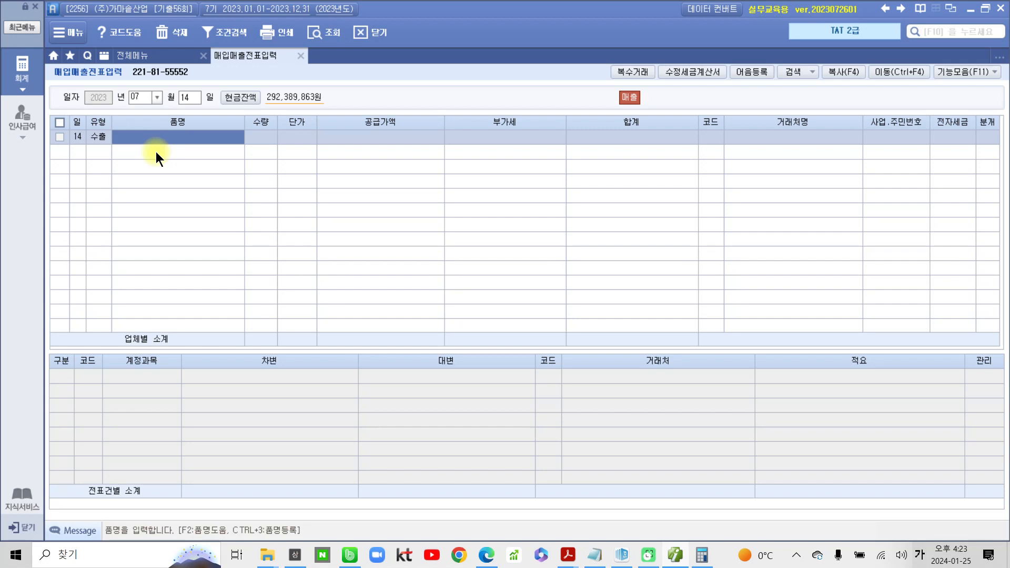
type("압력펌")
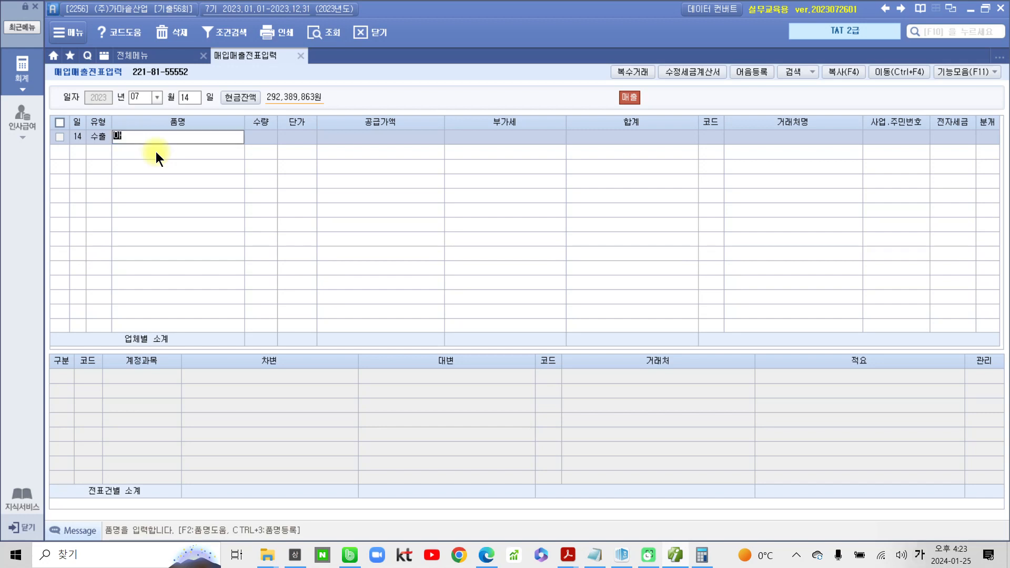
type("솥")
key("Return")
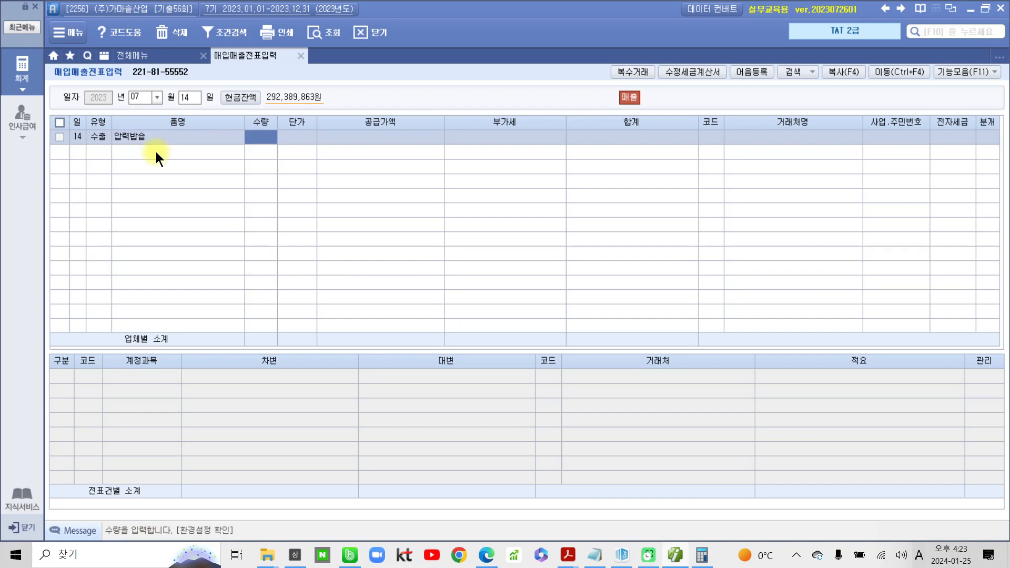
type("30")
key("Return")
key("Return")
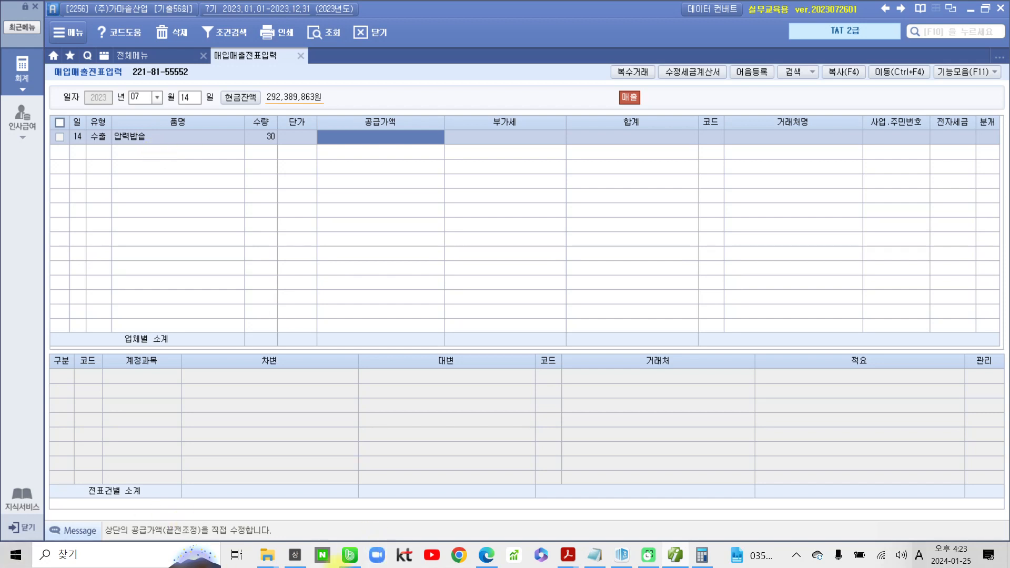
Check the calculator result and enter 46,680,000 as the 공급가액 of the 압력밥솥 line
left_click(702, 555)
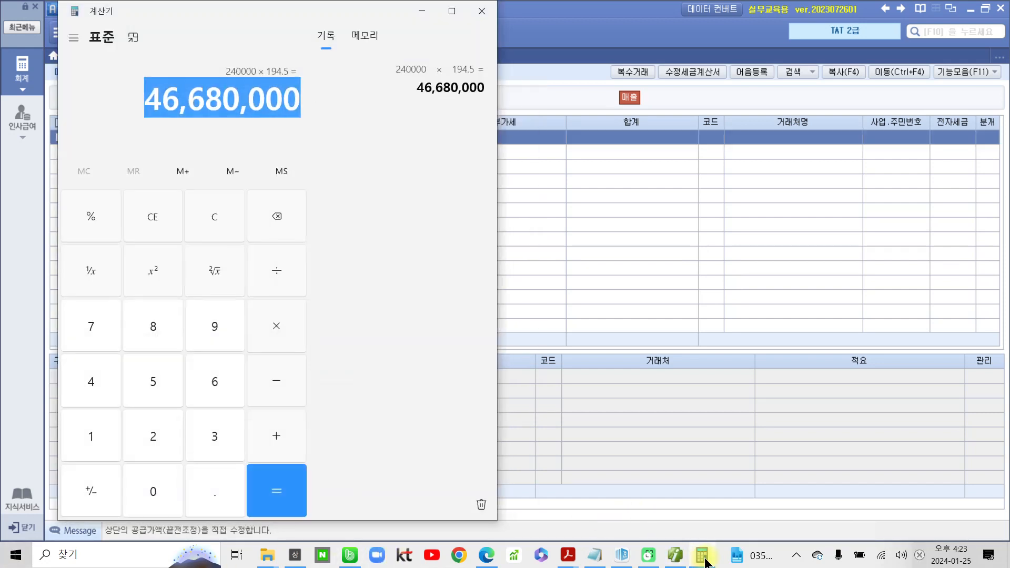
left_click(704, 559)
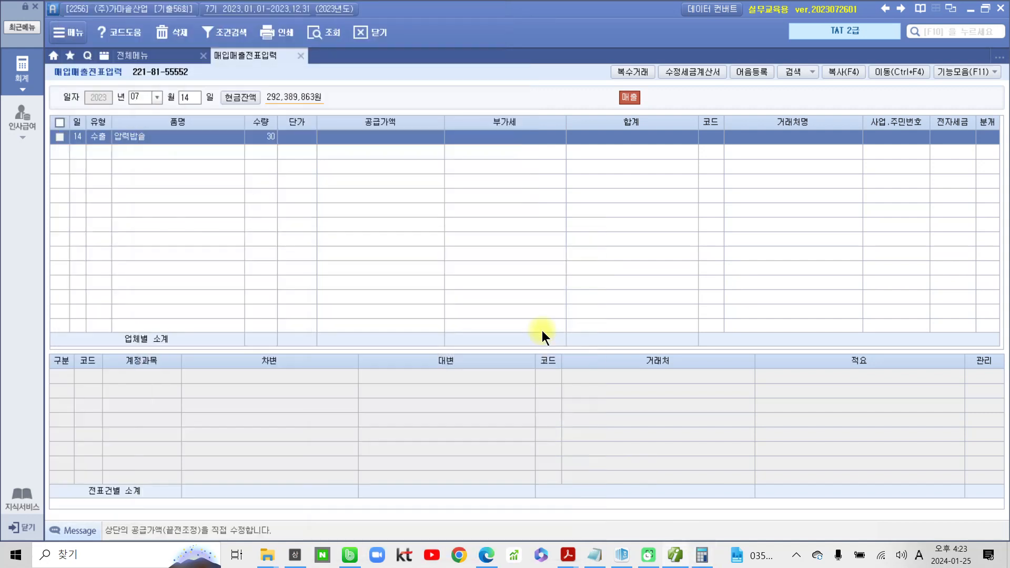
left_click(361, 140)
type("46680000")
key("Return")
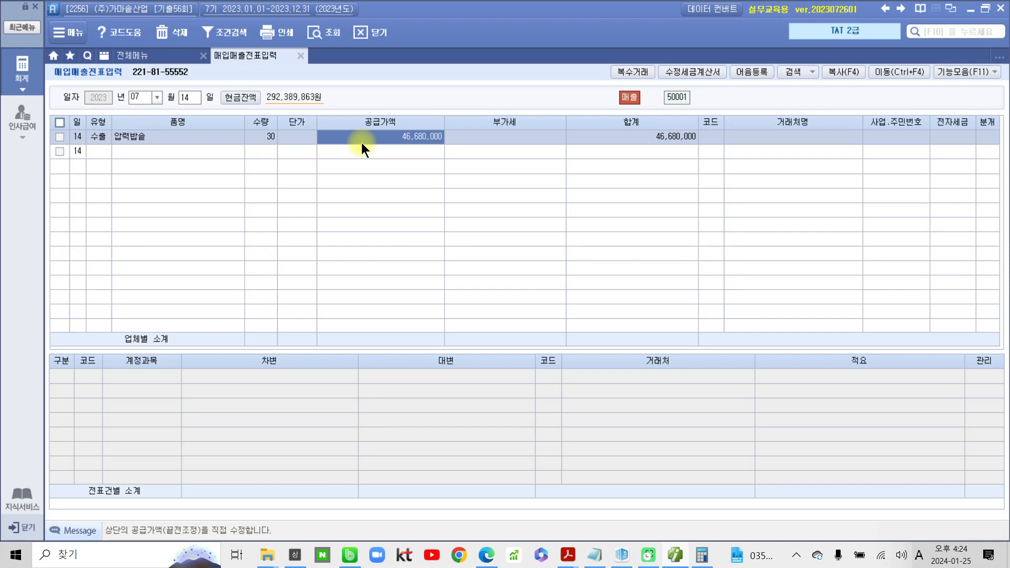
Look up the 거래처 code with "a" and assign baidu Co.,Ltd (00112) to the export line
left_click(715, 139)
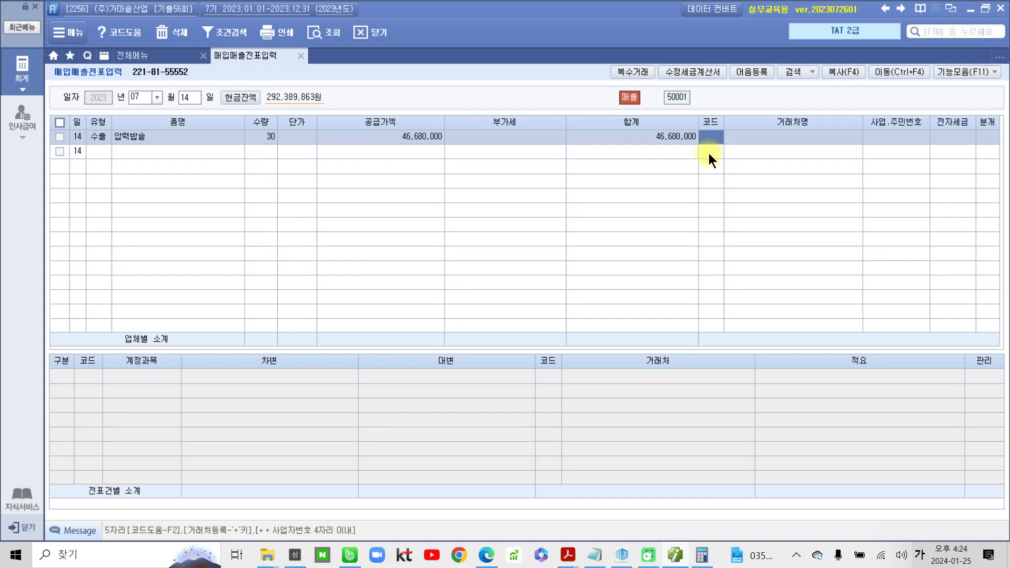
key("Hangul")
key("BackSpace")
type("a")
key("Return")
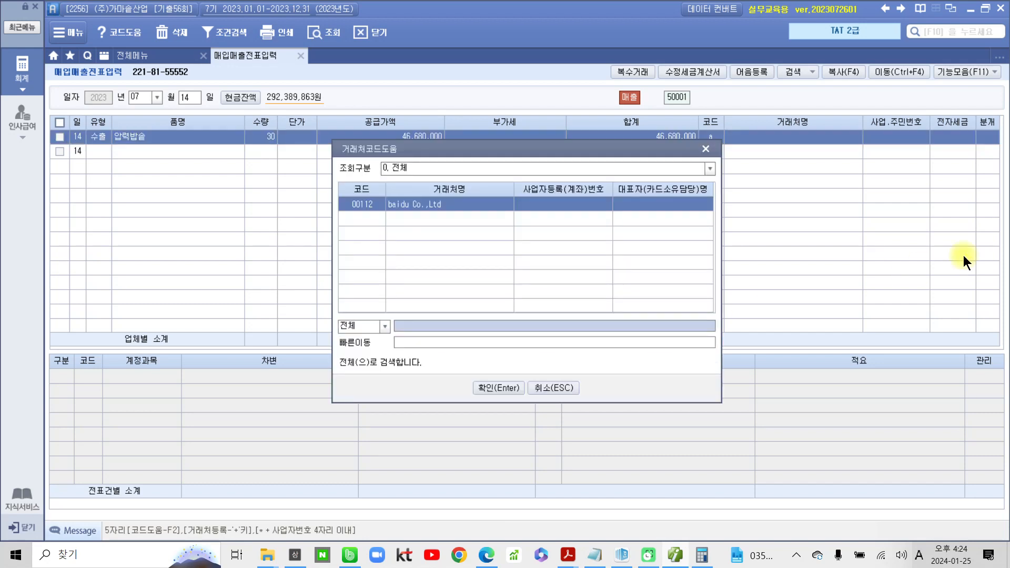
left_click(490, 387)
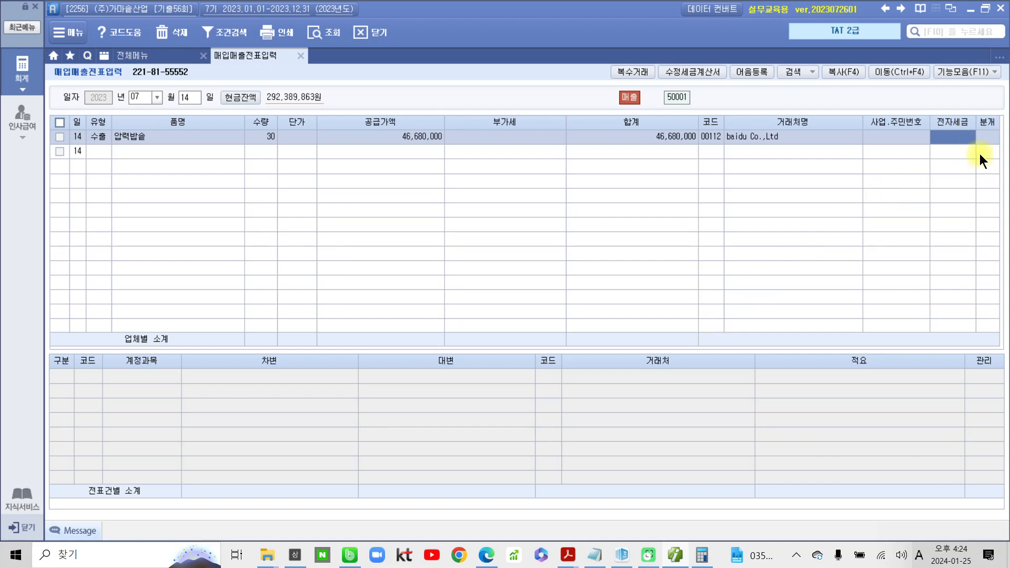
Set the export line's 분개 to 2:외상 and review its 외상매출금 and 제품매출 entries
left_click(983, 137)
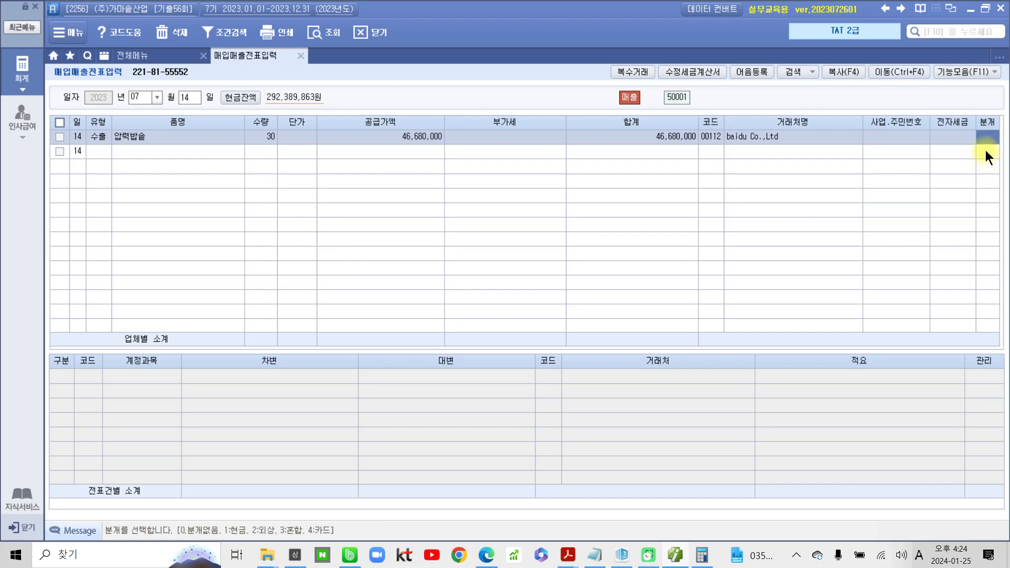
type("2")
key("Return")
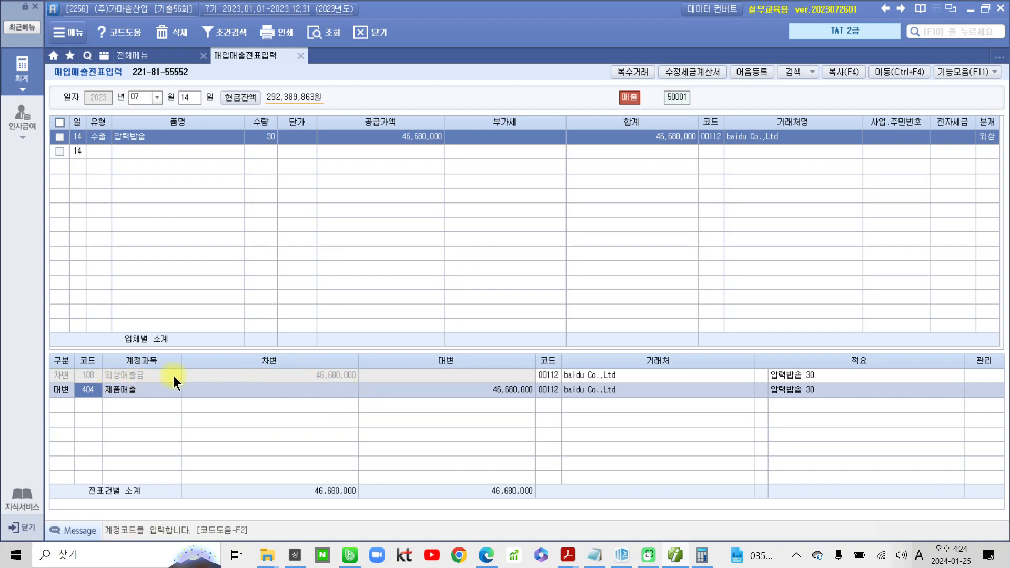
left_click(282, 375)
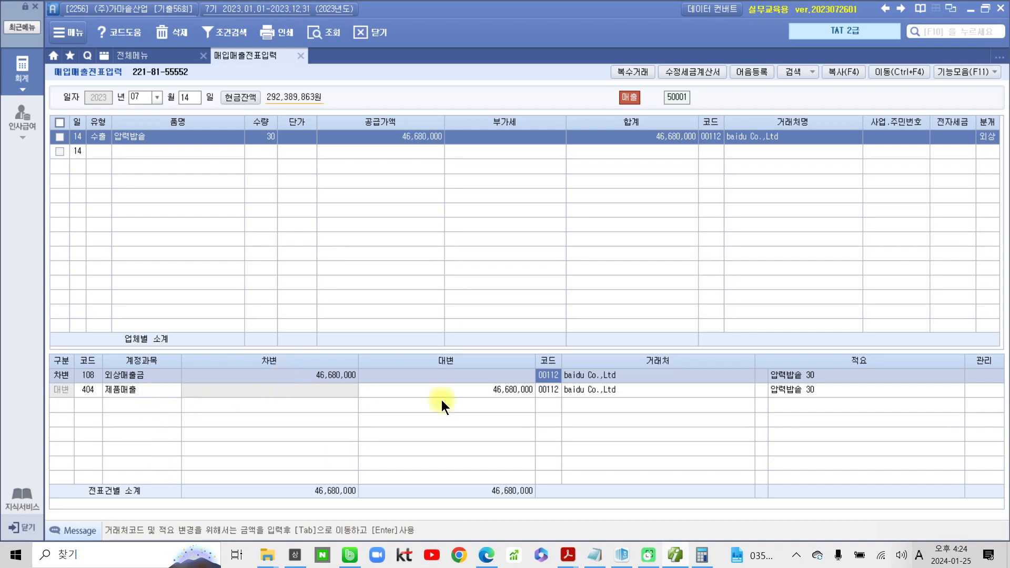
left_click(504, 390)
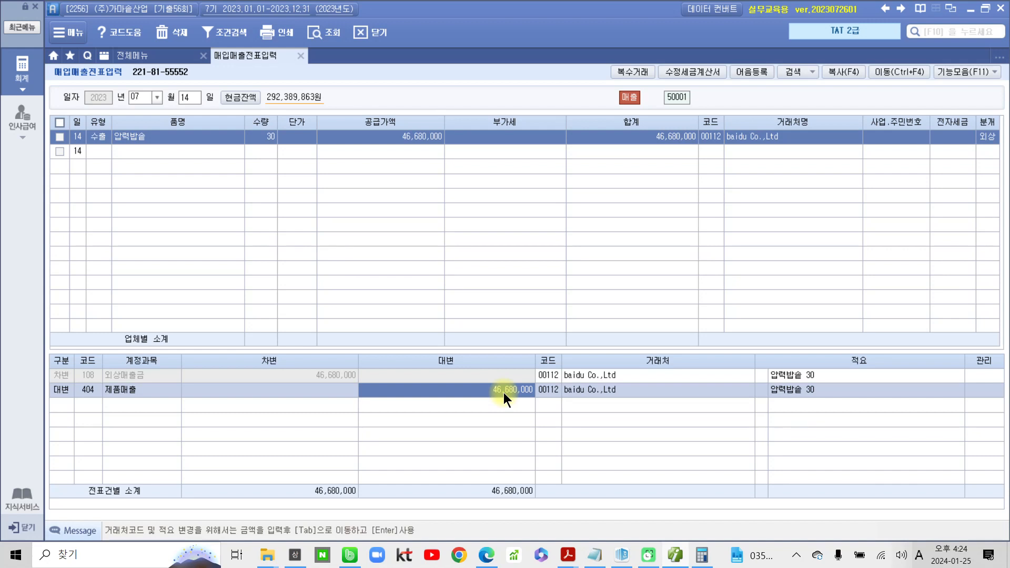
Return to the problem PDF and highlight 수출실적명세서 in the second 수행과제 instruction
left_click(674, 557)
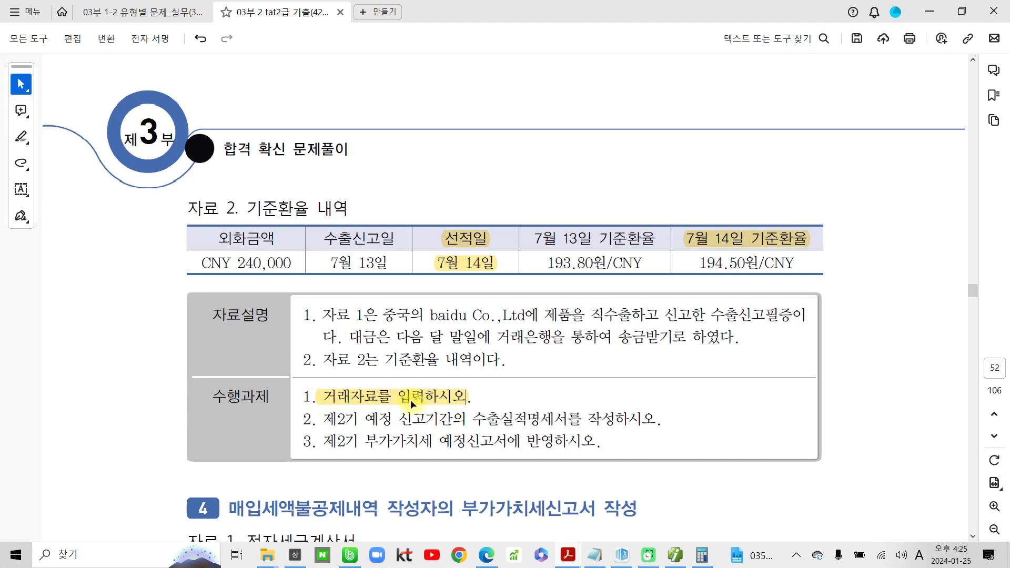
left_click_drag(309, 419, 292, 422)
left_click(372, 423)
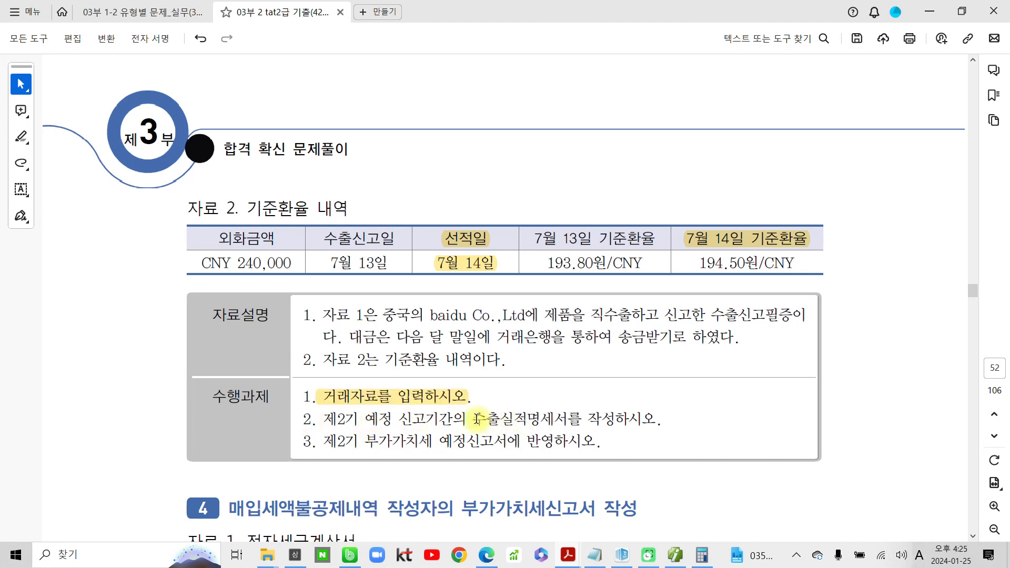
left_click_drag(477, 419, 568, 419)
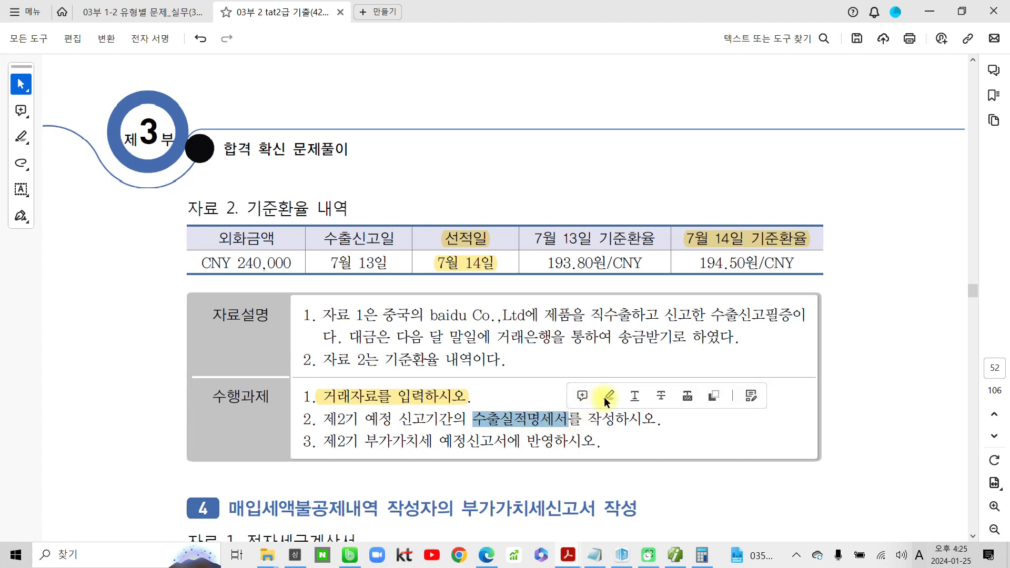
left_click(587, 398)
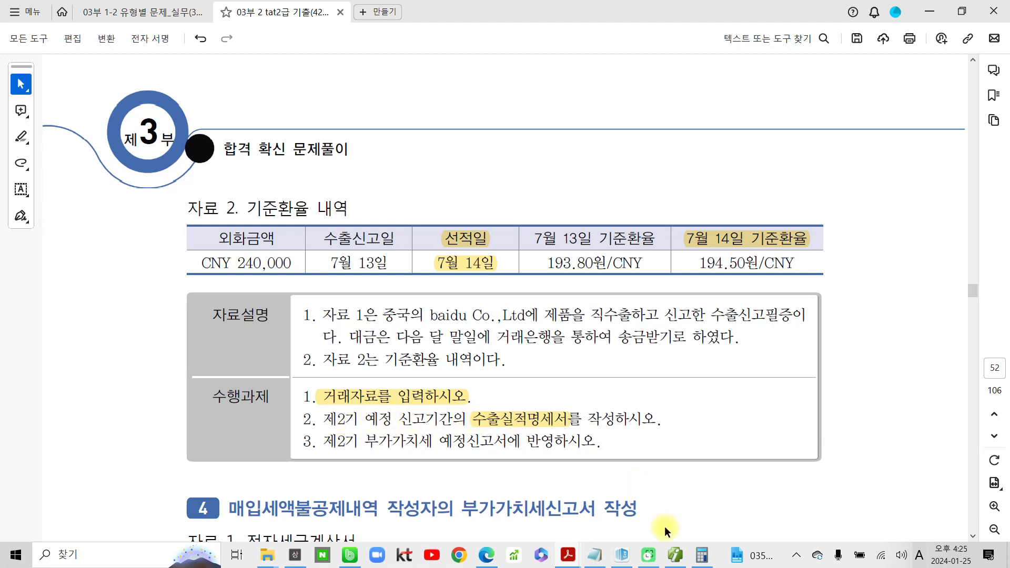
Switch to Smart A and open the 수출실적명세서 for the period from month 07 to month 09, 2023
left_click(676, 555)
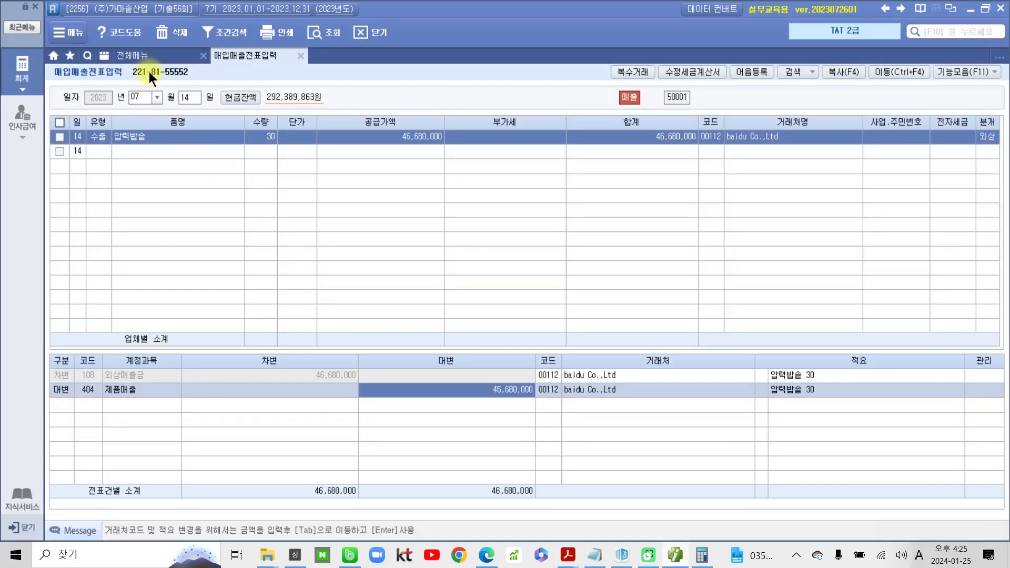
left_click(146, 57)
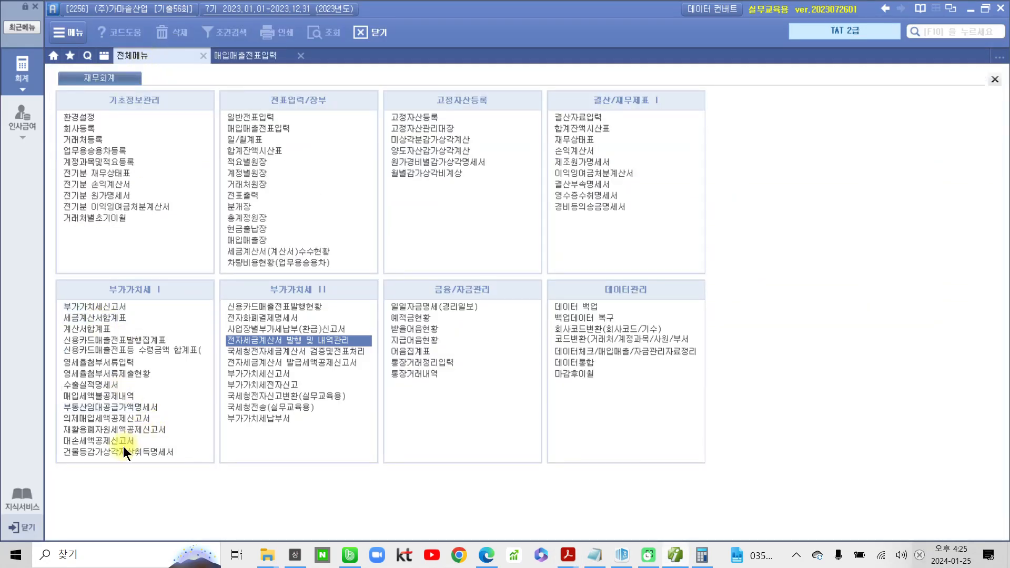
left_click(106, 387)
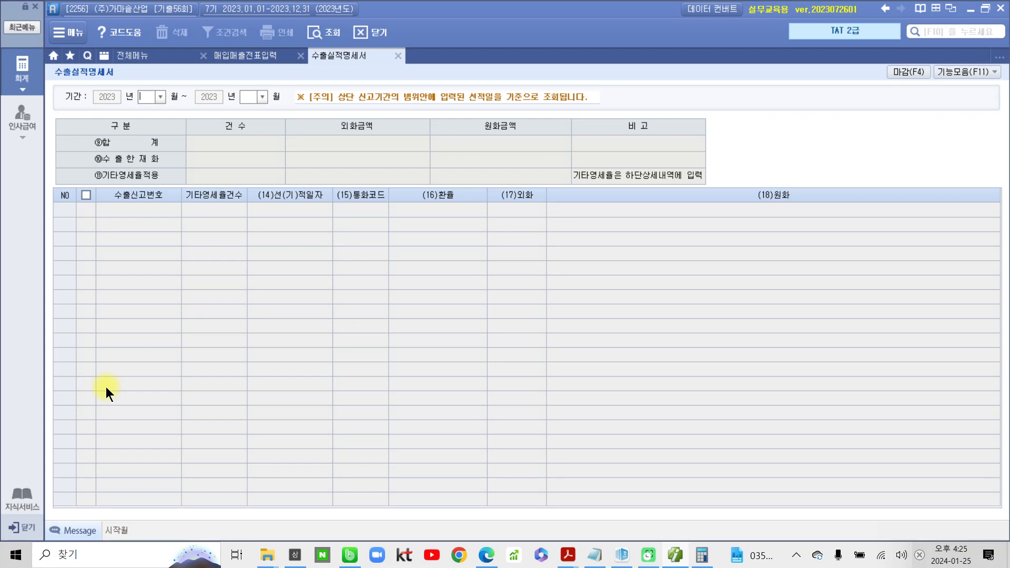
type("07")
type("9")
key("Return")
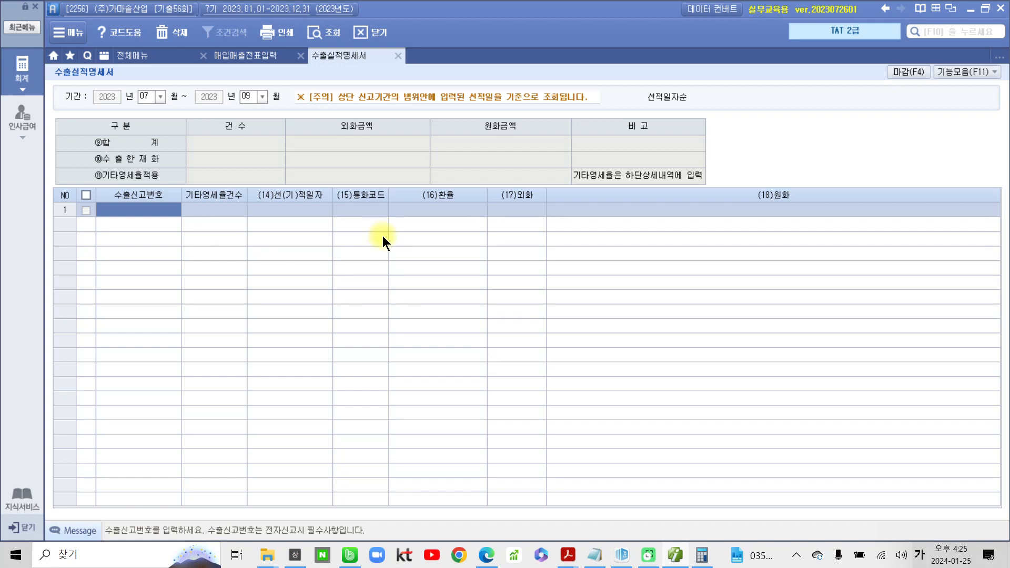
type("12")
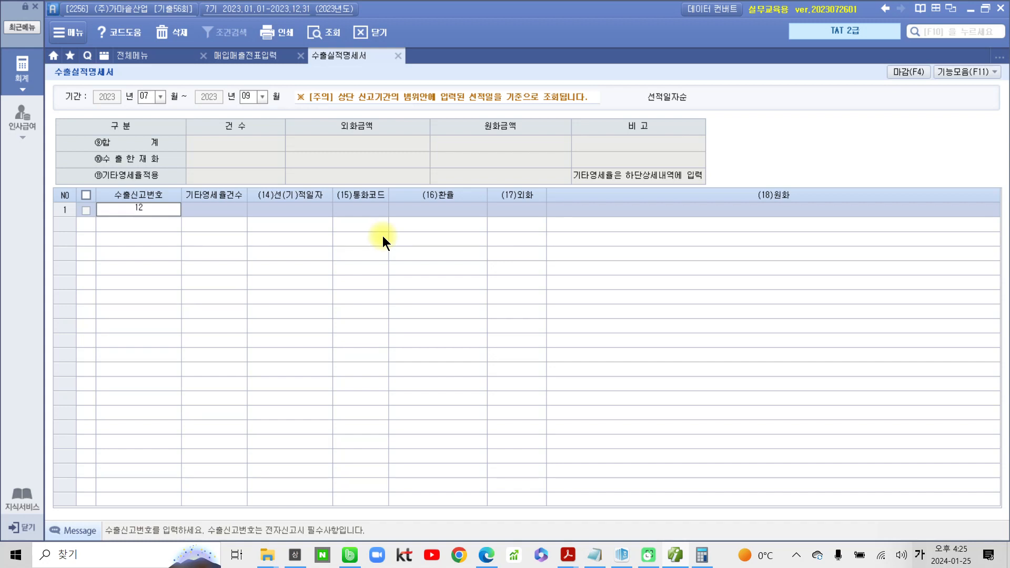
type("356224135508")
key("Hangul")
type("X")
key("Escape")
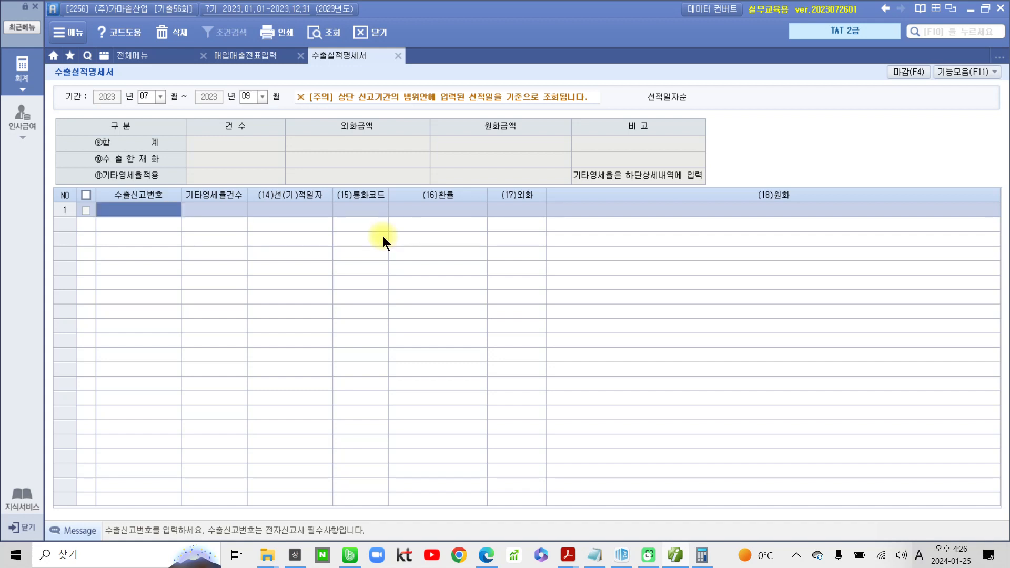
type("123")
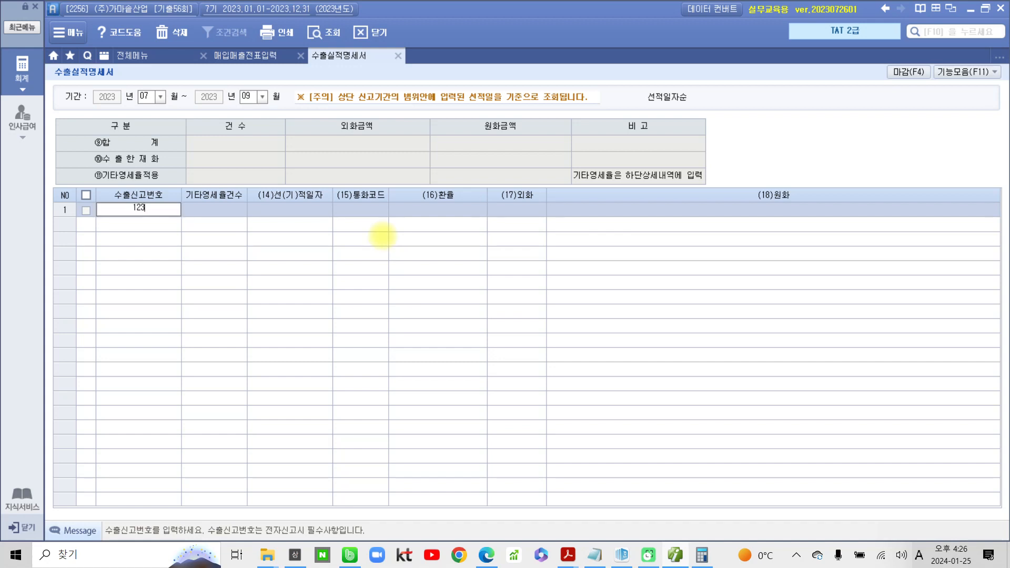
type("5622413508")
key("Hangul")
type("ㄷ")
key("BackSpace")
key("Hangul")
type("X")
key("Return")
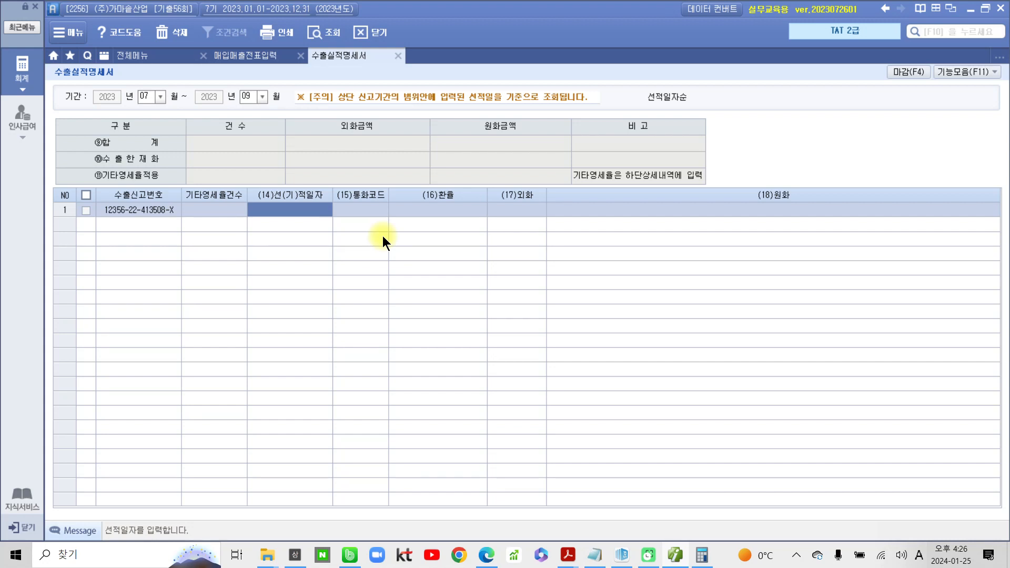
Set the 선(기)적일자 of the first export line to 2023-07-14
type("2020")
key("BackSpace")
key("BackSpace")
type("23-")
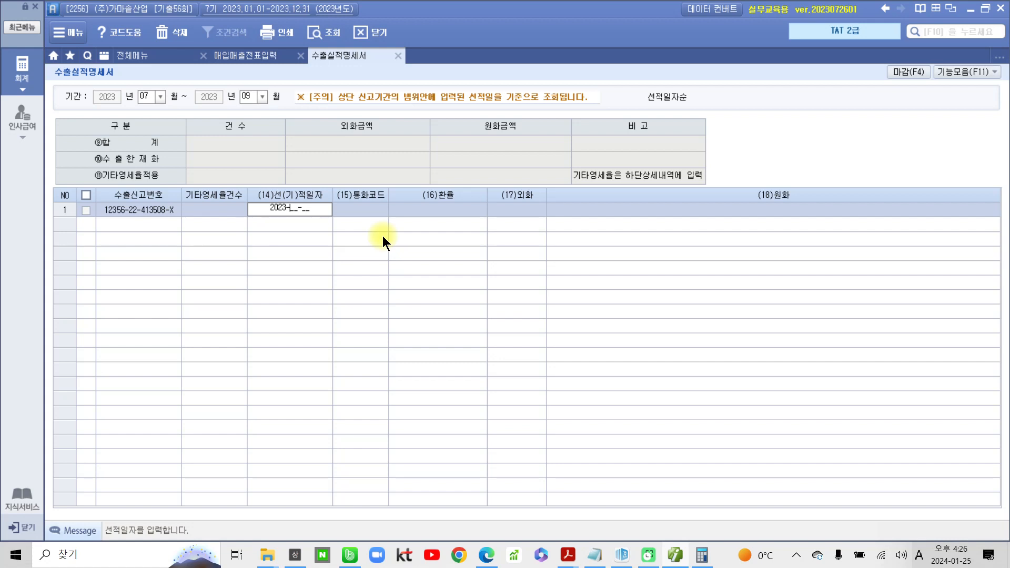
type("07")
type("14")
key("Return")
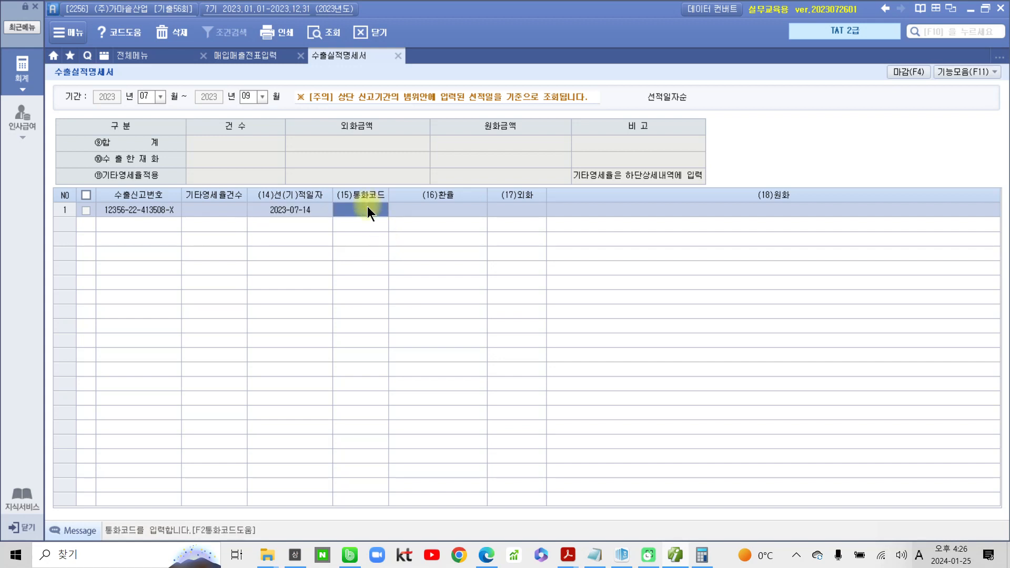
Look up the 통화코드 with the currency name 중국 and assign CNY (중국 위안 인민폐) to the line
key("F2")
type("alrnr")
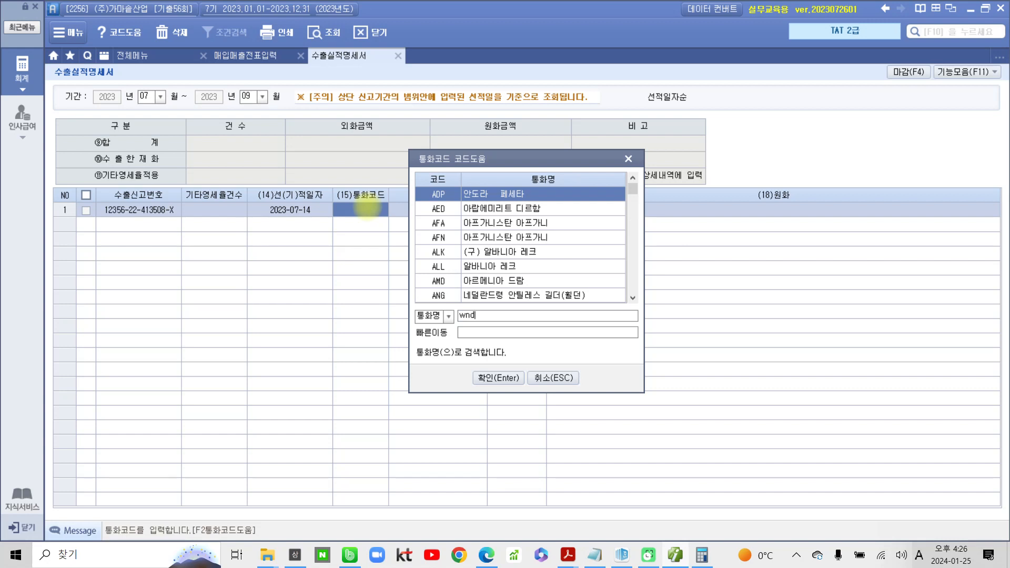
key("BackSpace")
key("BackSpace")
key("BackSpace")
key("BackSpace")
key("BackSpace")
key("Hangul")
type("중국")
key("BackSpace")
key("BackSpace")
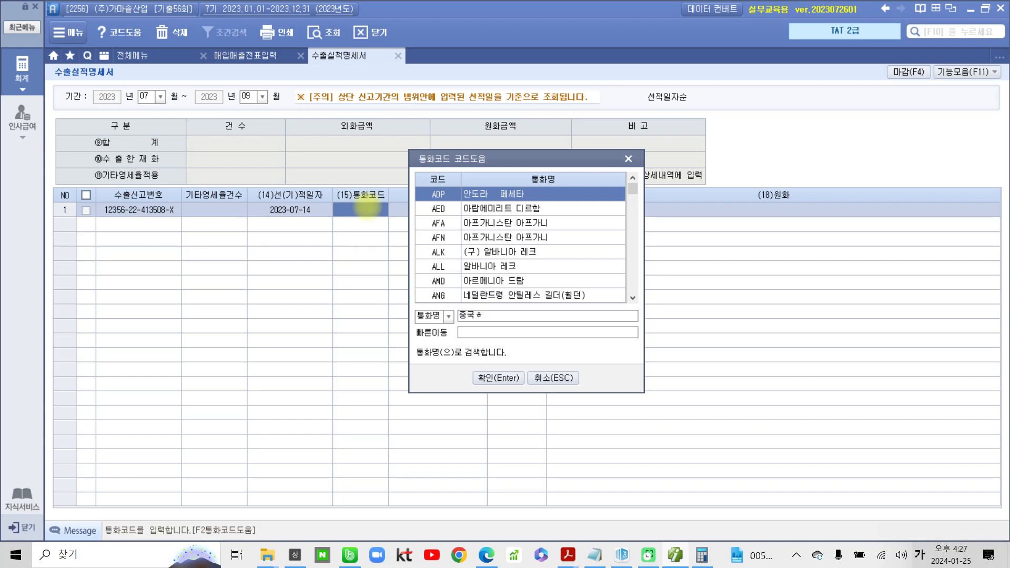
key("Return")
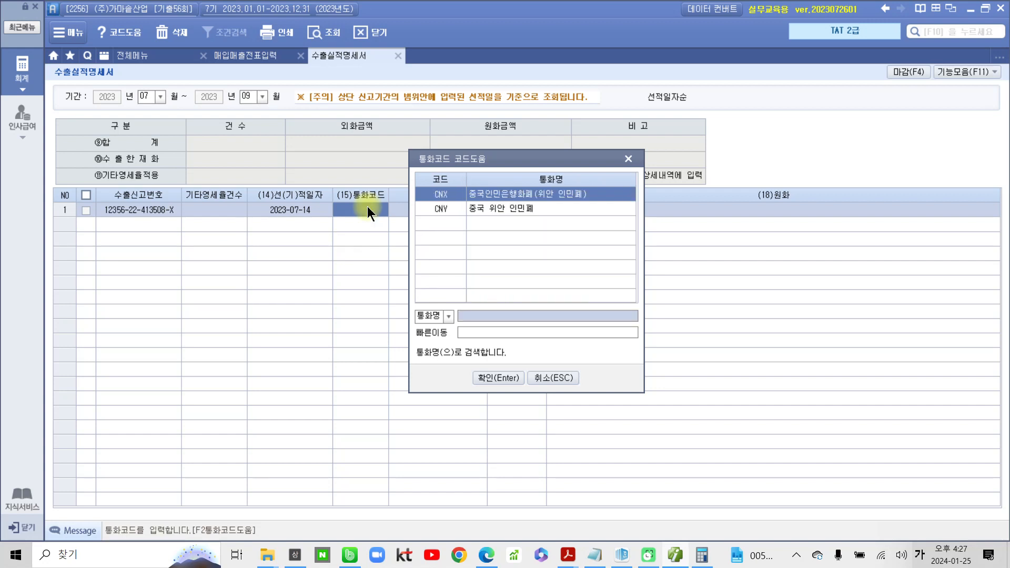
left_click(474, 210)
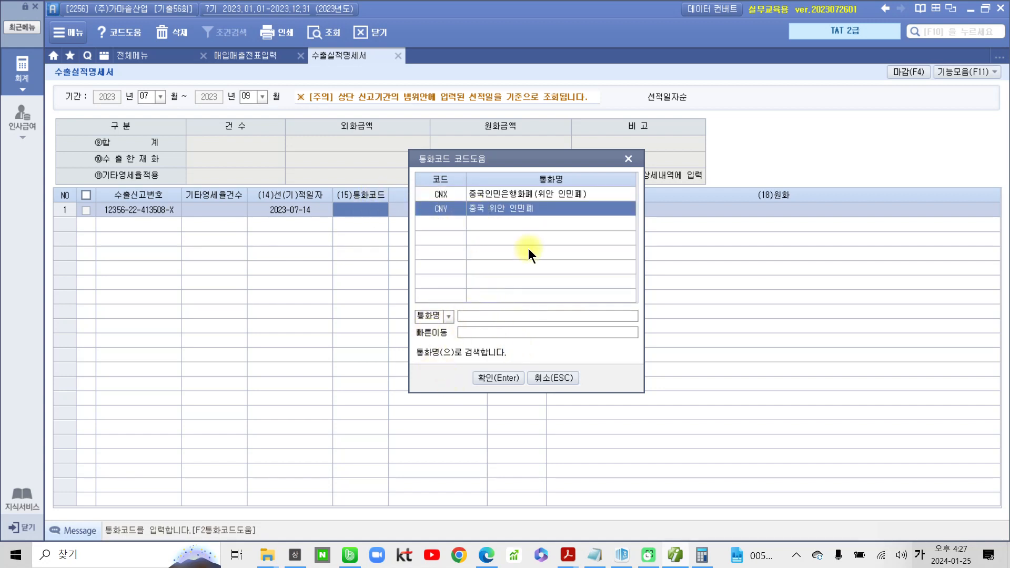
left_click(504, 379)
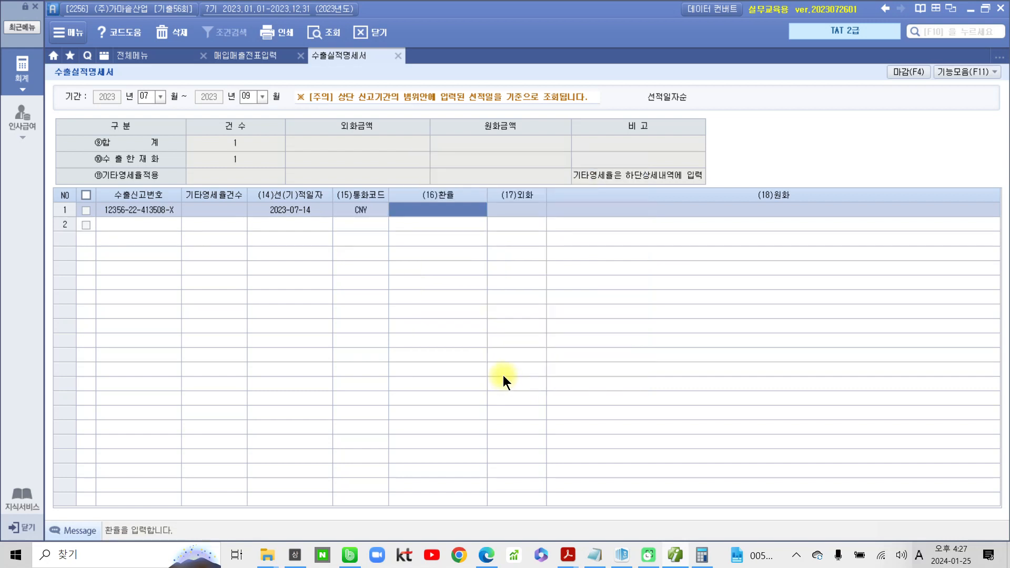
Enter 194.5 as the 환율 and 240,000 as the 외화 amount of the export line
type("19")
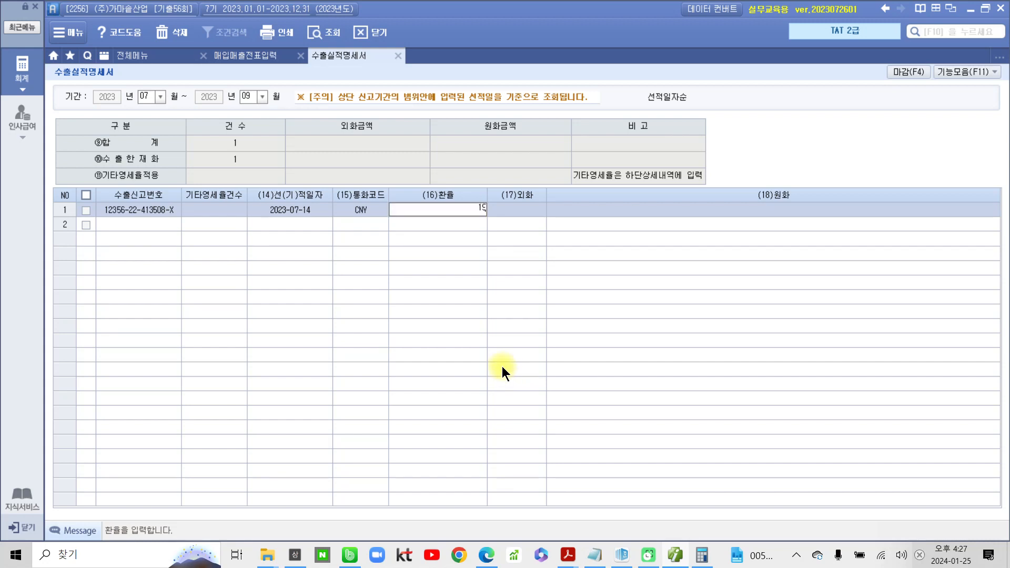
type("4.5")
key("Return")
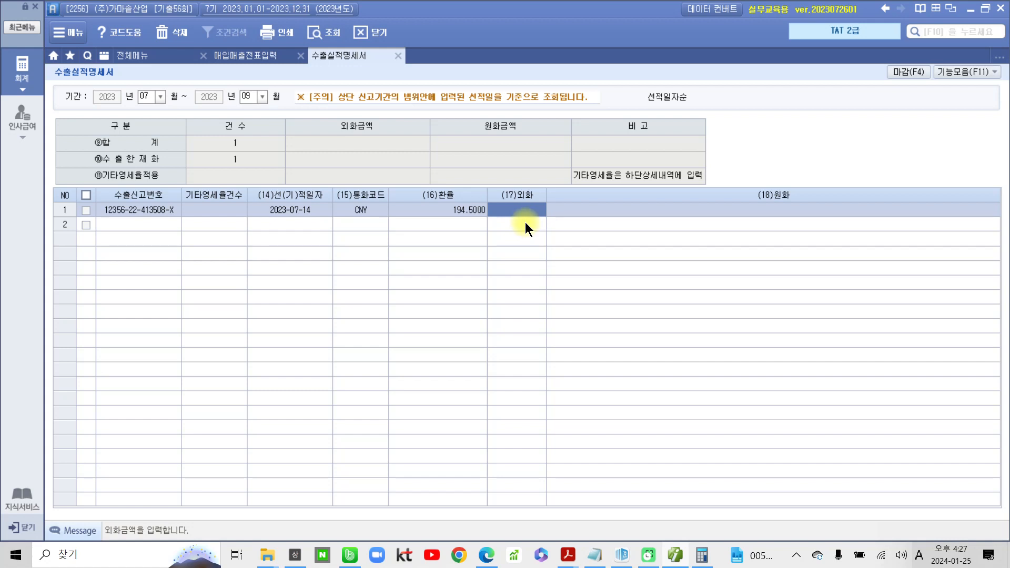
type("240,000")
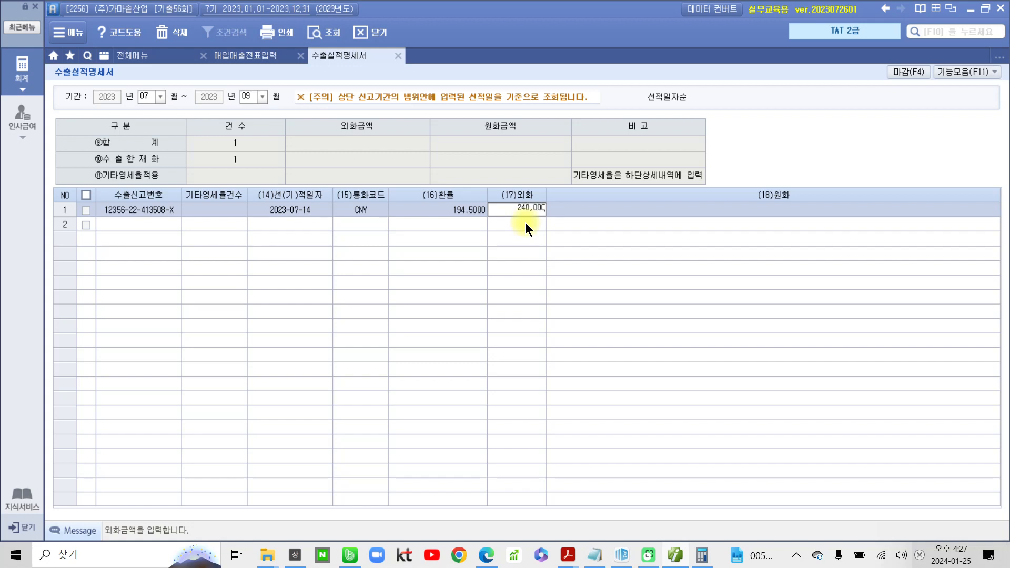
key("Return")
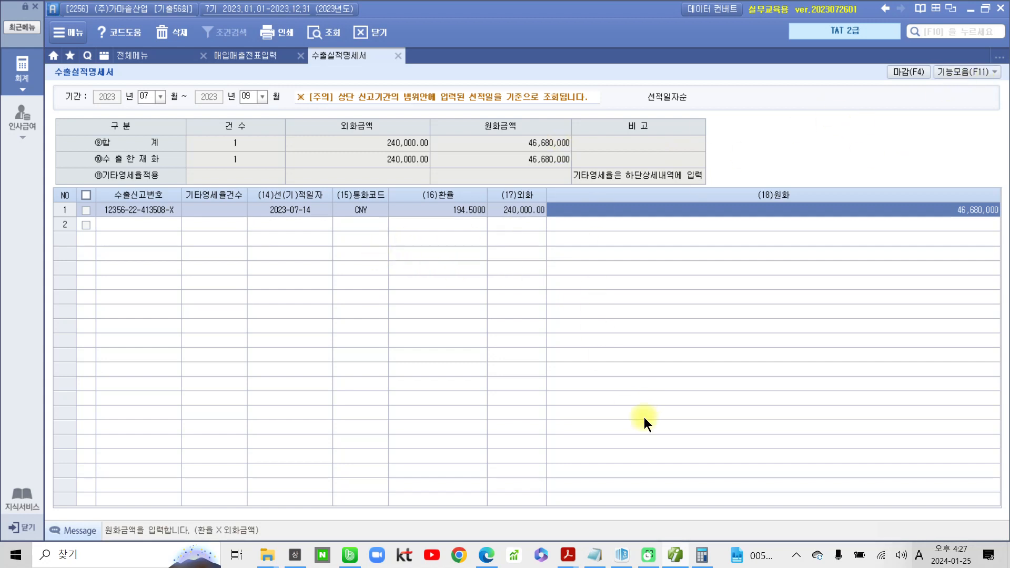
Switch to the problem PDF and highlight 부가가치세 예정신고서에 in the third 수행과제 instruction
left_click(675, 555)
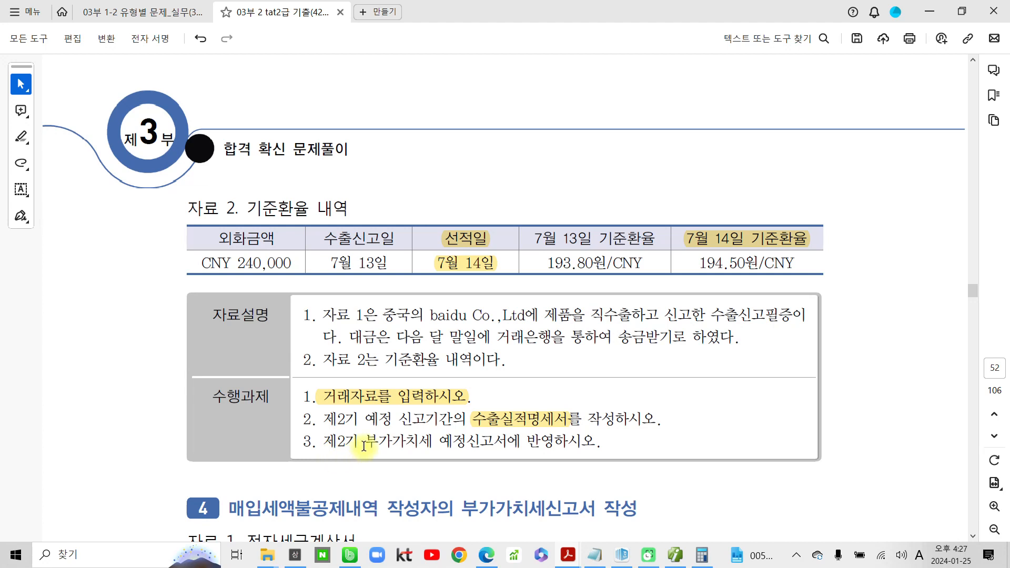
left_click_drag(364, 446, 521, 442)
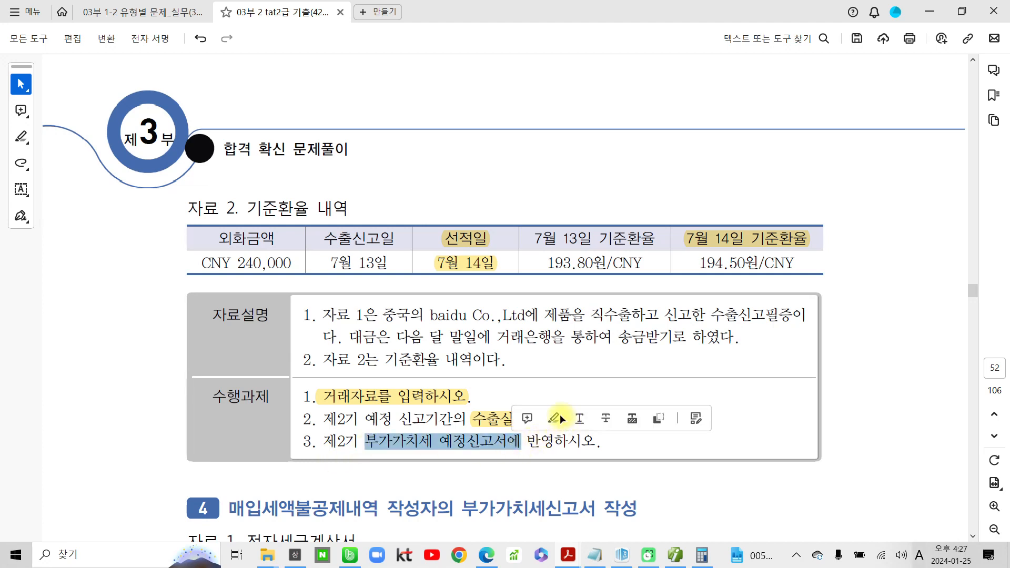
left_click(560, 418)
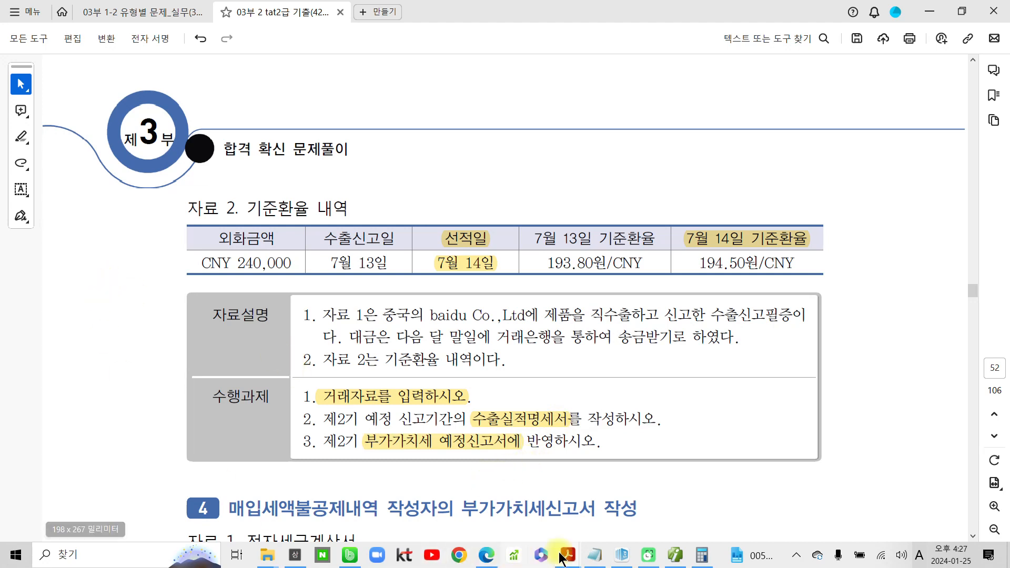
Back in Smart A, open the 부가가치세신고서 for 07-01 to 09-30 as 1.정기신고 without loading the saved content
left_click(676, 555)
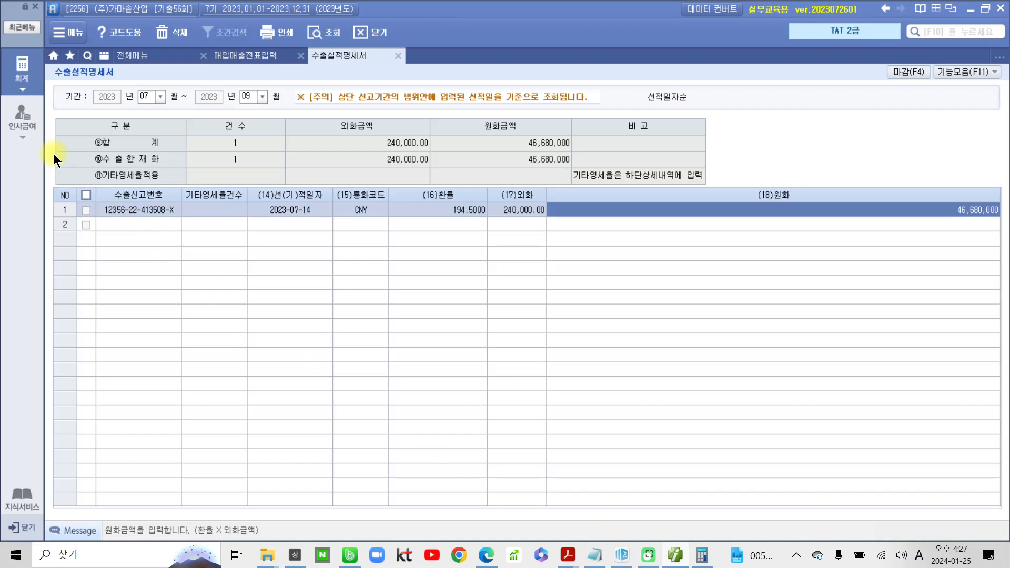
left_click(22, 71)
left_click(122, 309)
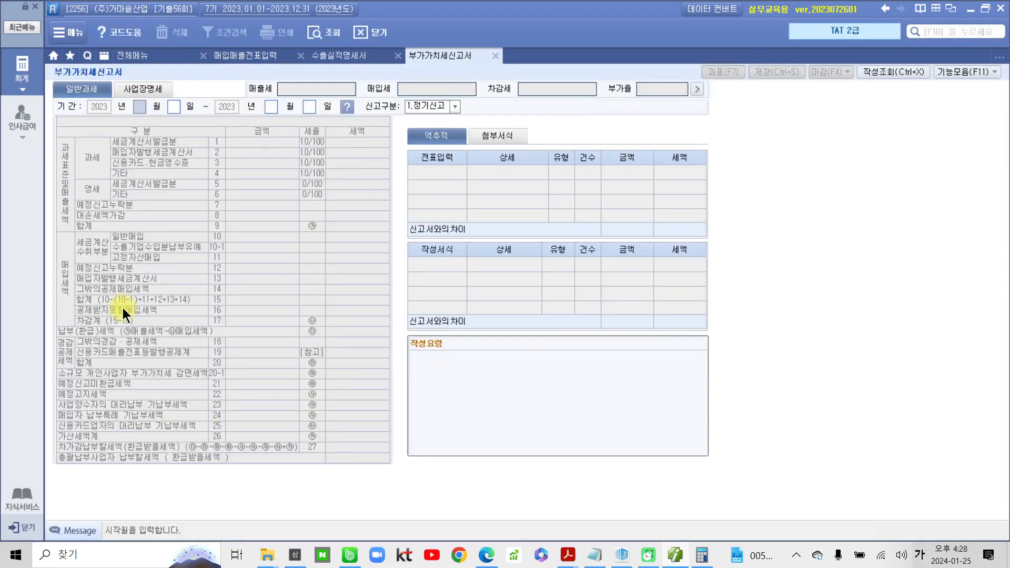
type("07010930")
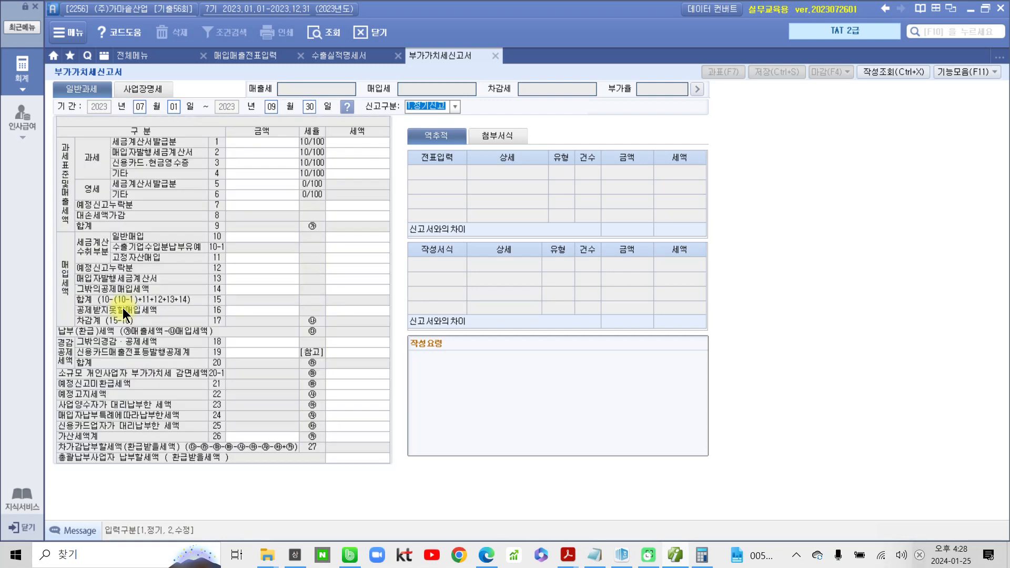
key("Return")
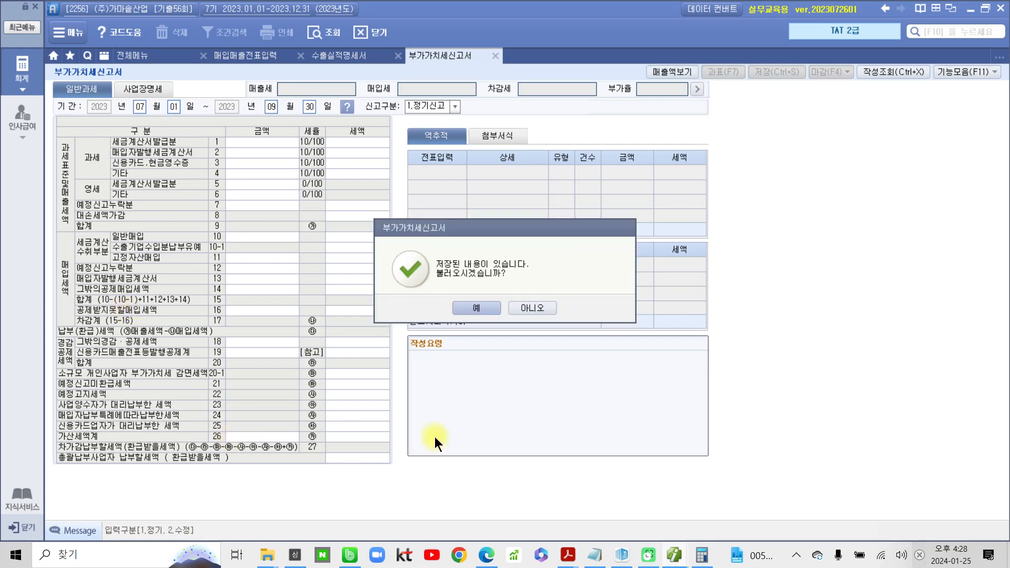
left_click(528, 308)
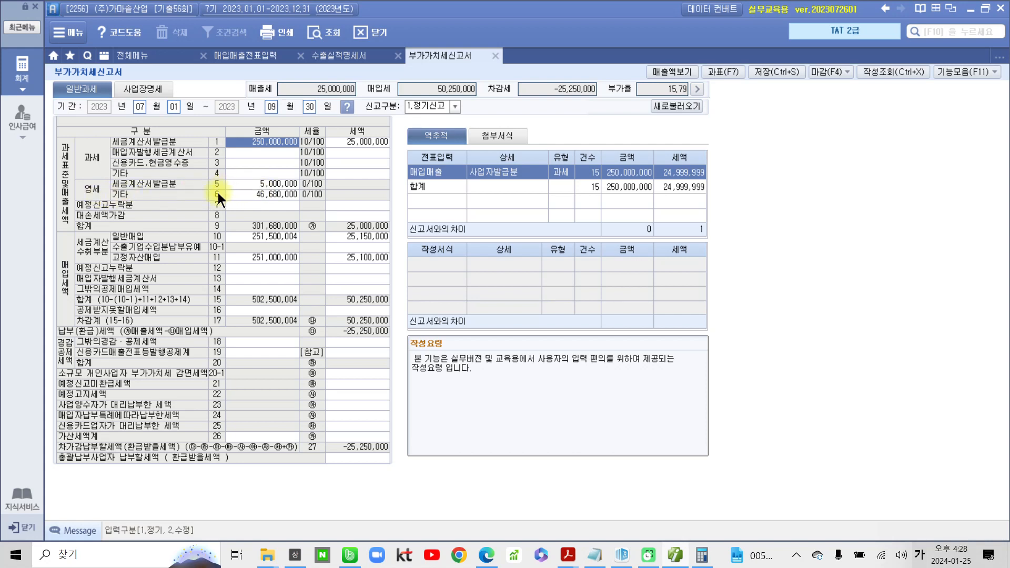
Check the source entries behind the 영세 기타 amount on line 6 of the VAT return
left_click(255, 195)
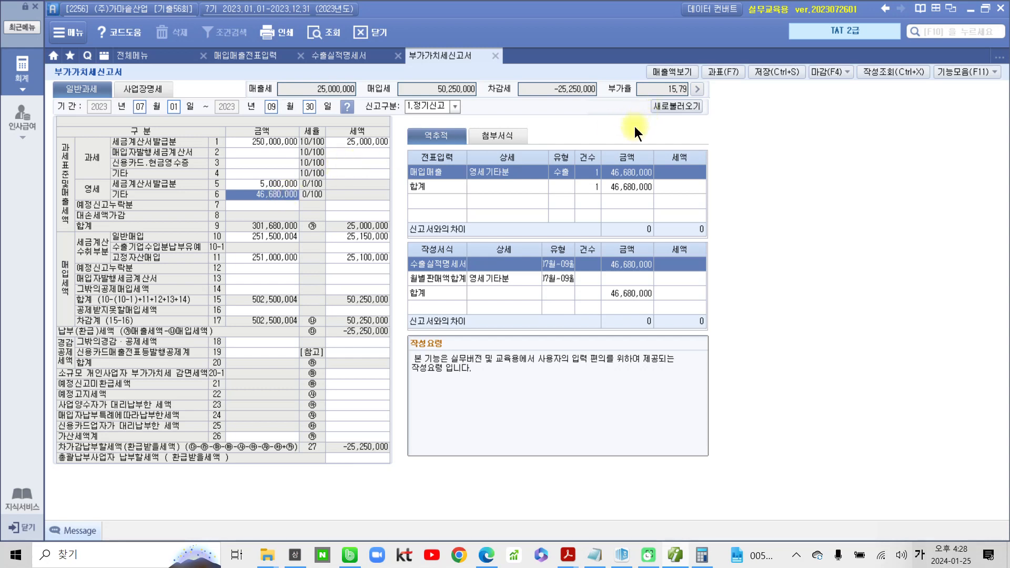
mouse_move(639, 95)
left_mouse_down()
mouse_move(725, 117)
mouse_move(740, 154)
left_mouse_up()
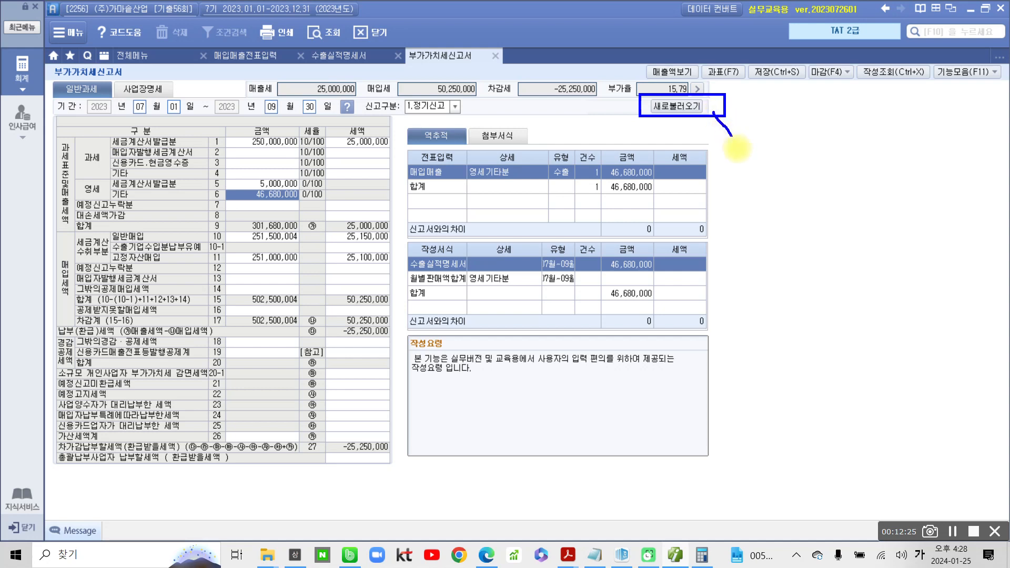
mouse_move(239, 187)
left_mouse_down()
mouse_move(247, 206)
mouse_move(319, 196)
mouse_move(249, 187)
mouse_move(239, 200)
left_mouse_up()
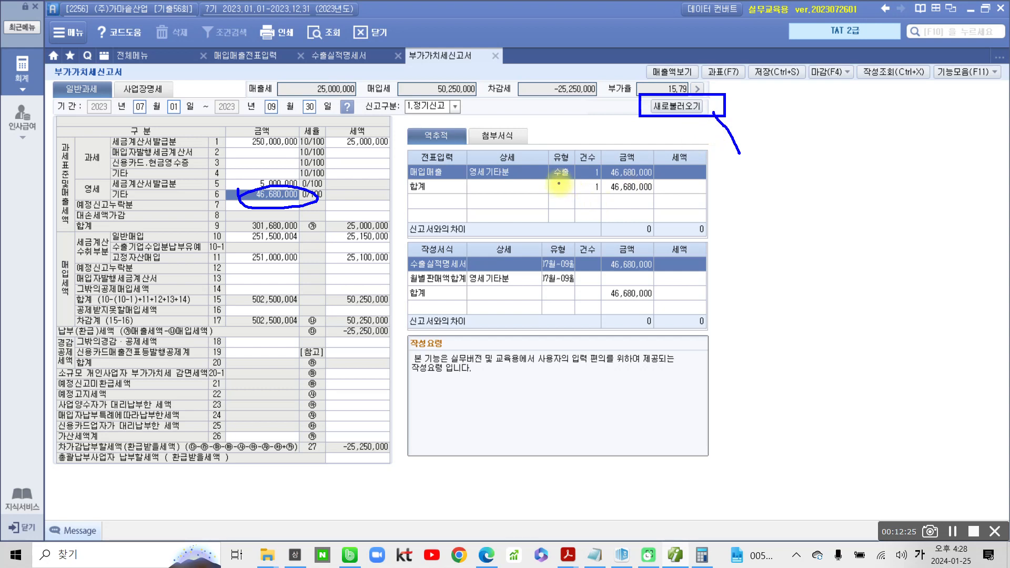
key("Escape")
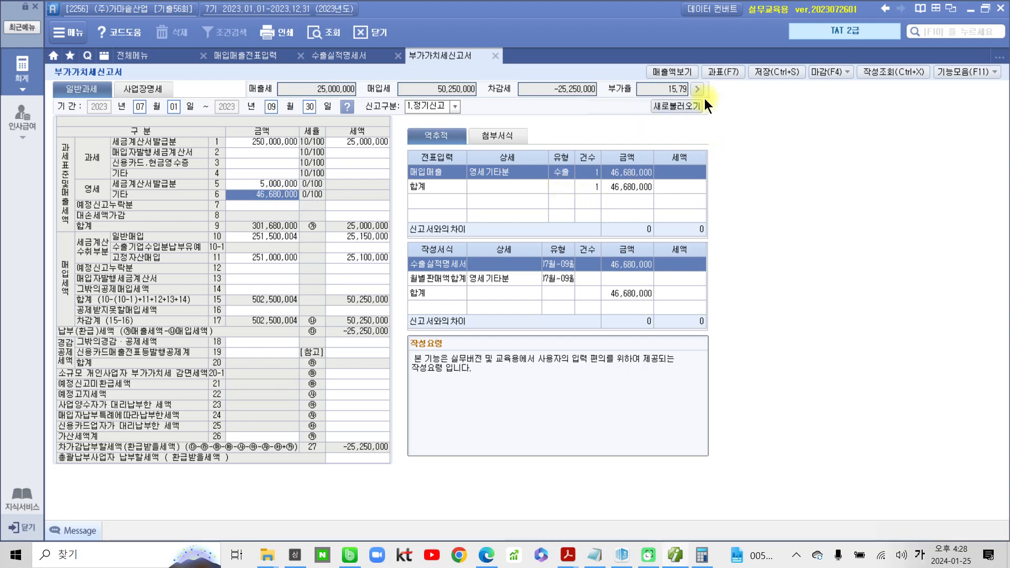
Save the 부가가치세신고서 and return to the problem PDF
left_click(763, 71)
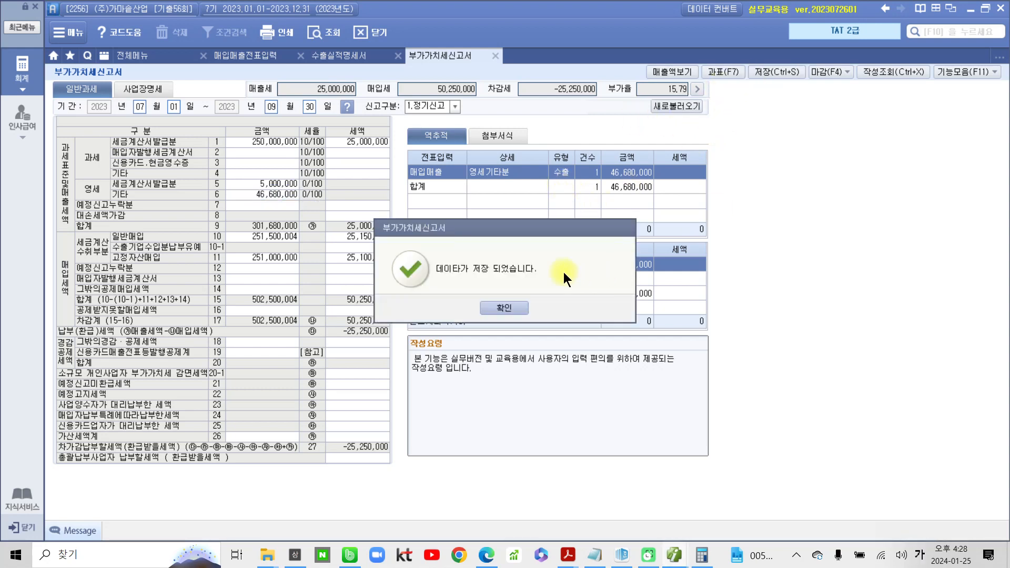
left_click(505, 304)
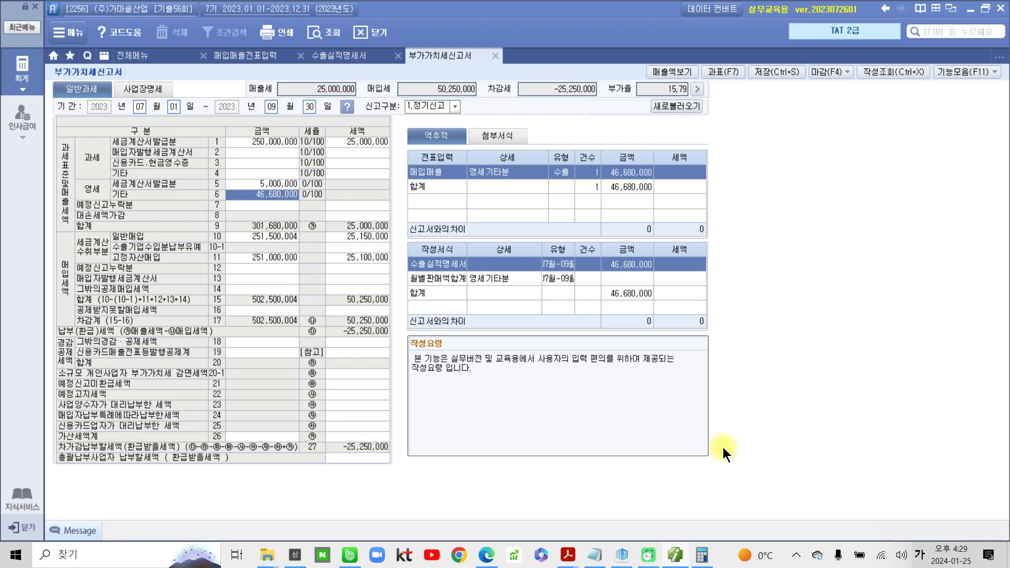
left_click(655, 556)
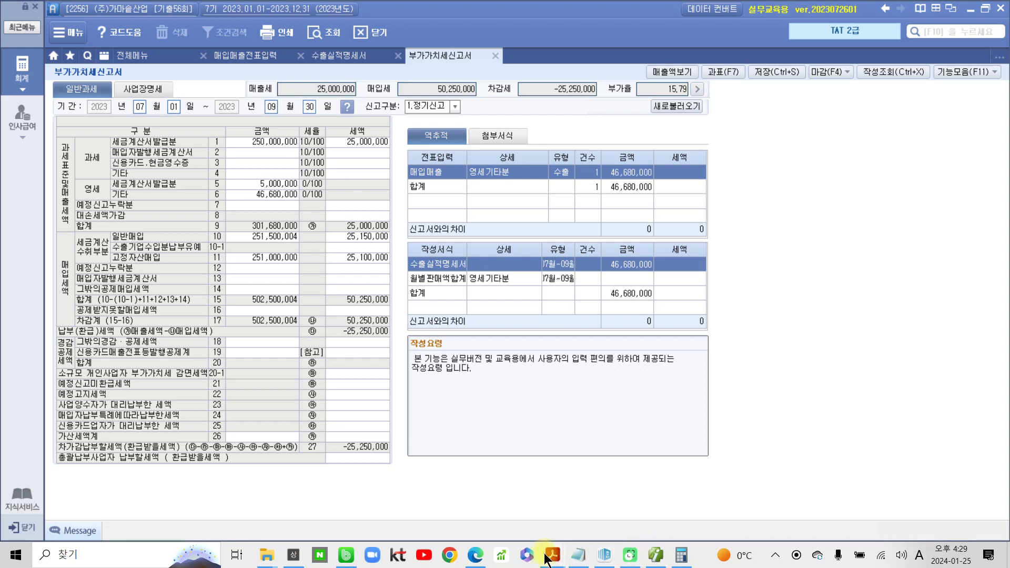
key("alt+Tab")
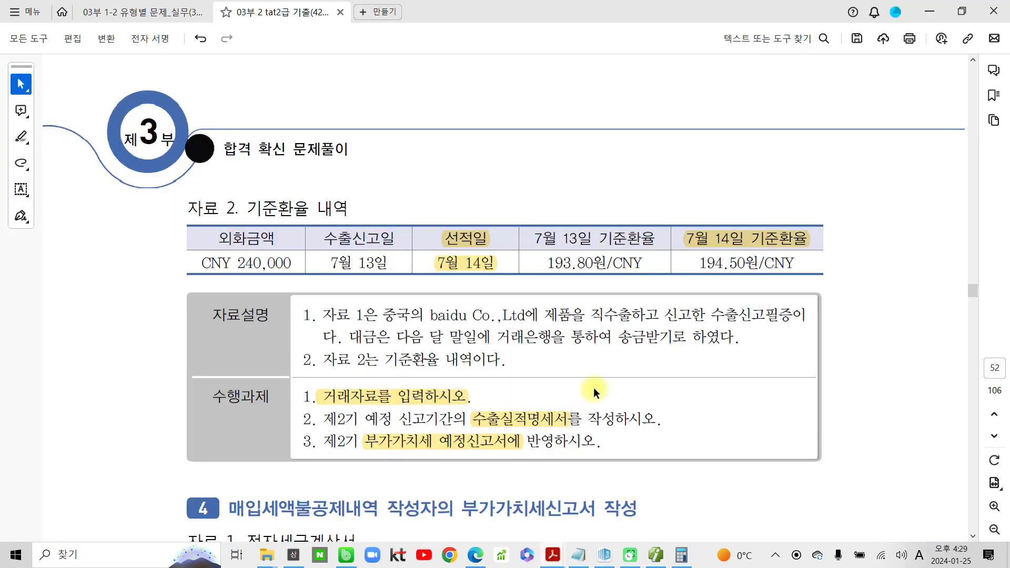
Go to problem 4 in the PDF and highlight 매입세액불공제내역 작성자의 in its heading
scroll(593, 387, "down", 2)
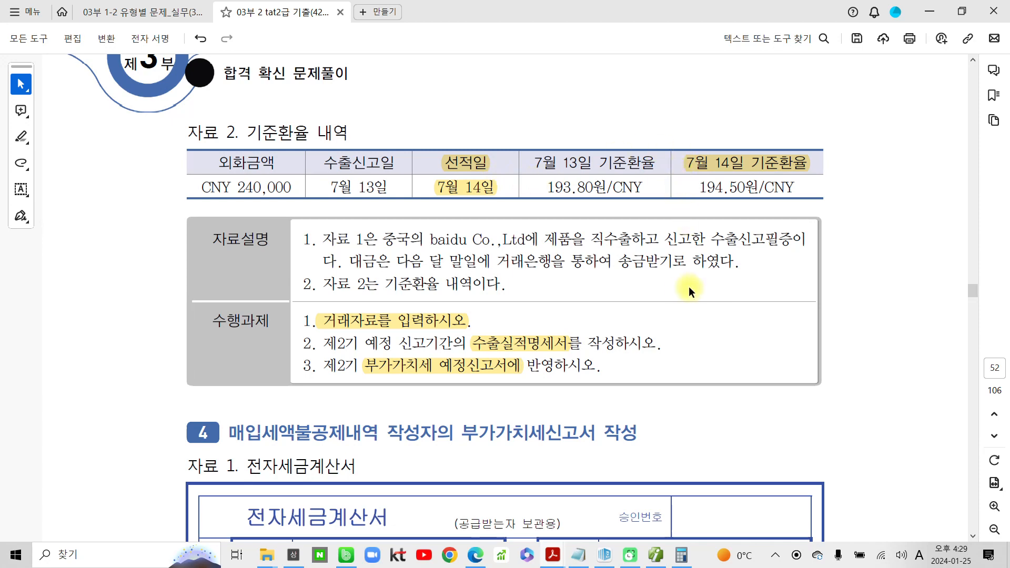
scroll(605, 303, "down", 6)
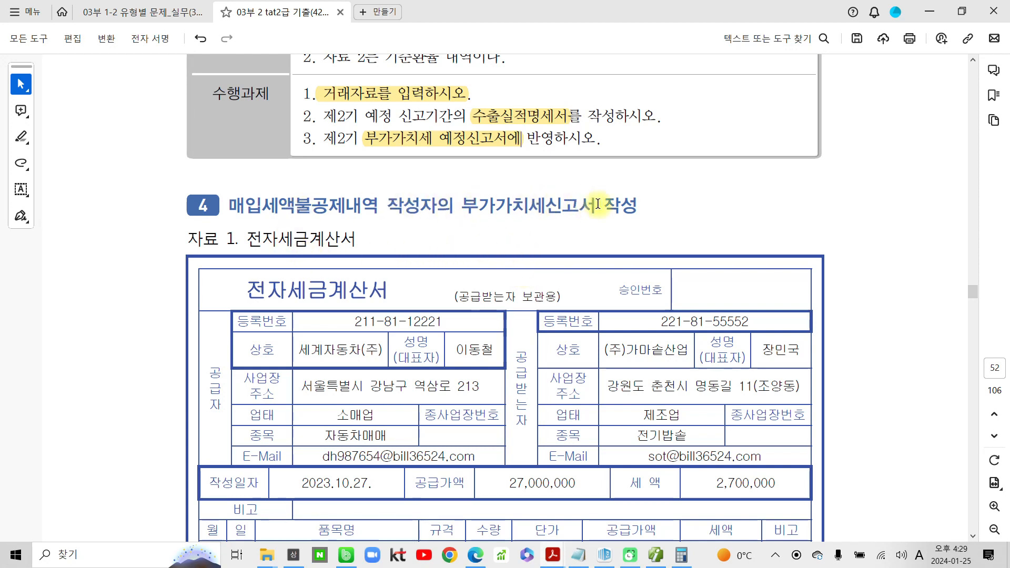
left_click_drag(227, 205, 418, 203)
left_click(465, 179)
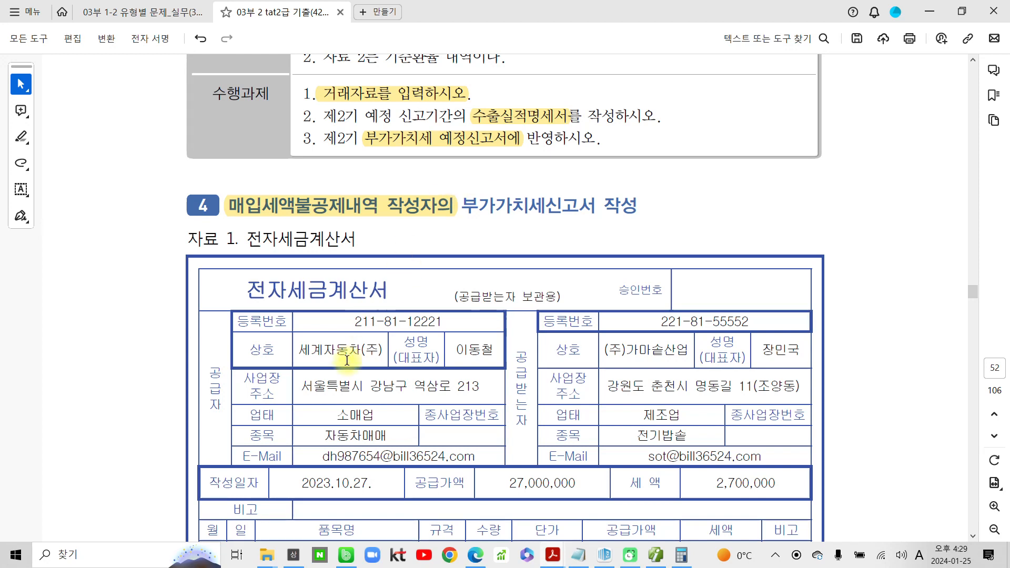
Examine problem 4's source documents: the two 전자세금계산서 for 소나타 and 선물세트, and the 신용카드매출전표
scroll(348, 361, "down", 1)
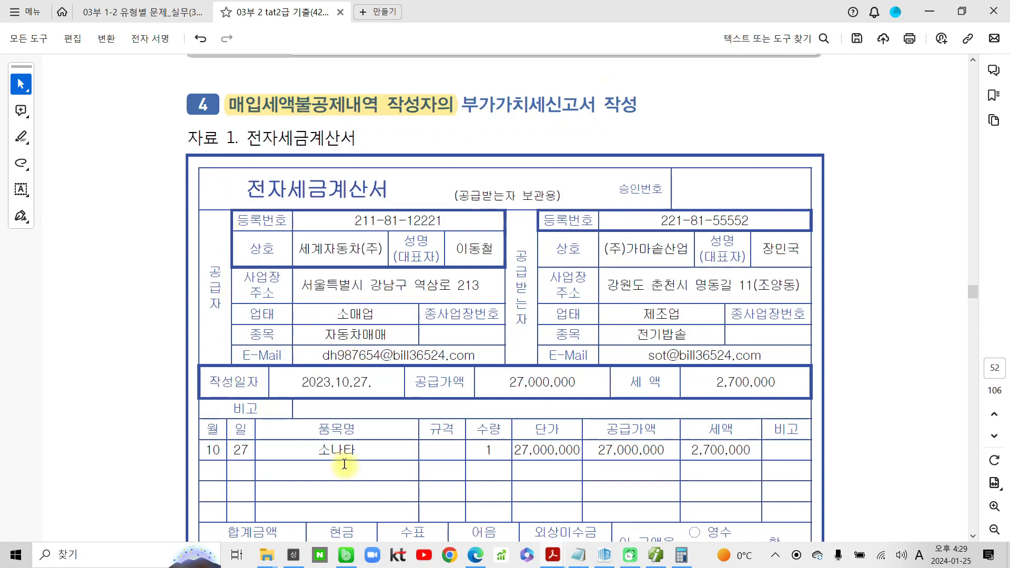
scroll(345, 452, "down", 4)
scroll(344, 449, "down", 11)
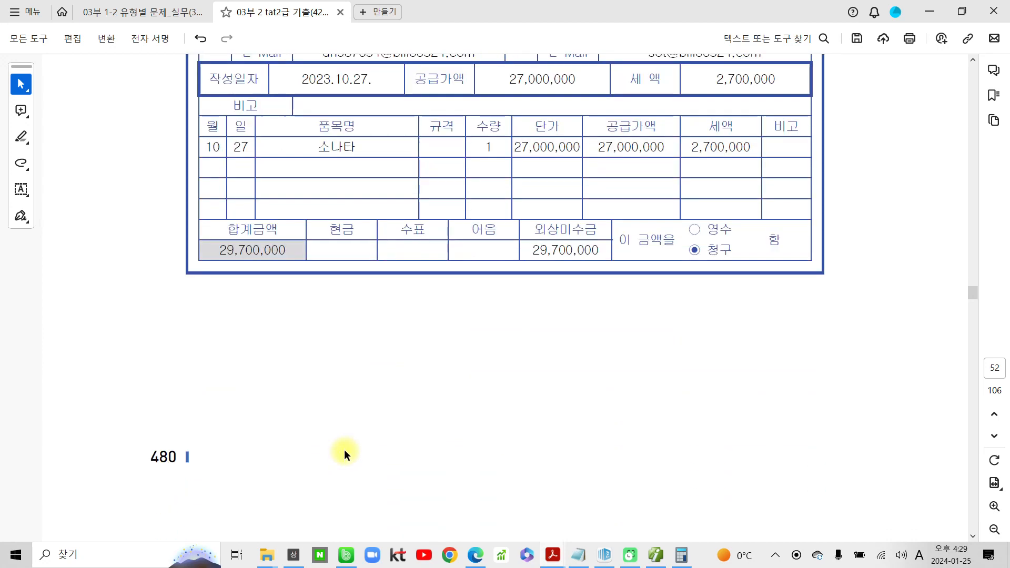
scroll(344, 448, "down", 4)
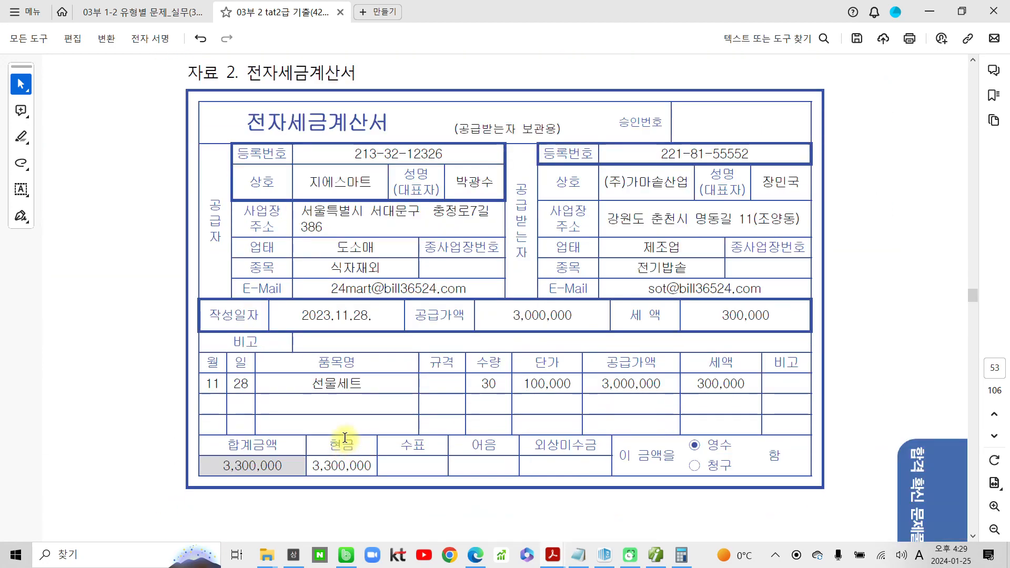
scroll(345, 439, "down", 10)
scroll(345, 442, "down", 4)
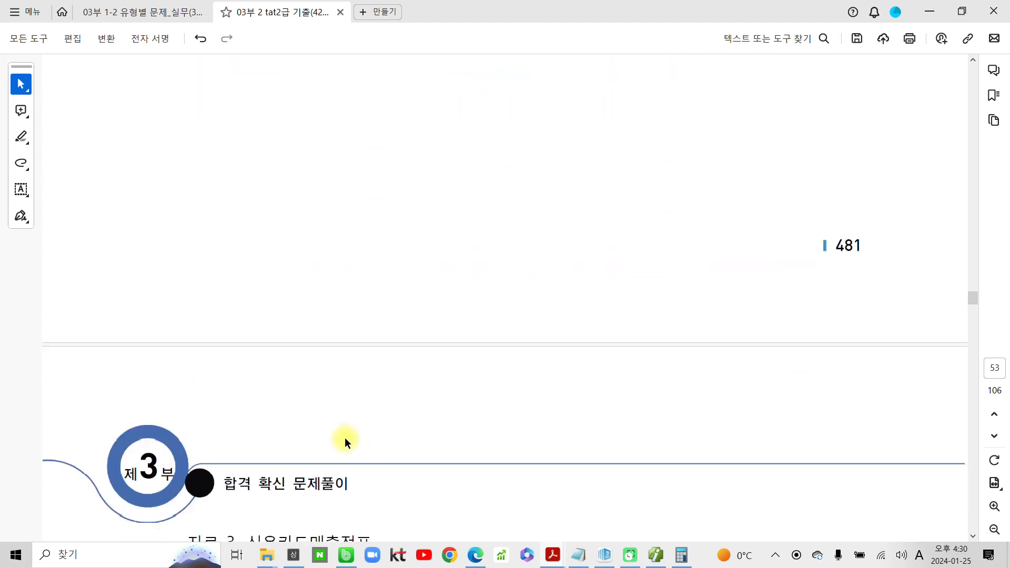
scroll(345, 438, "down", 8)
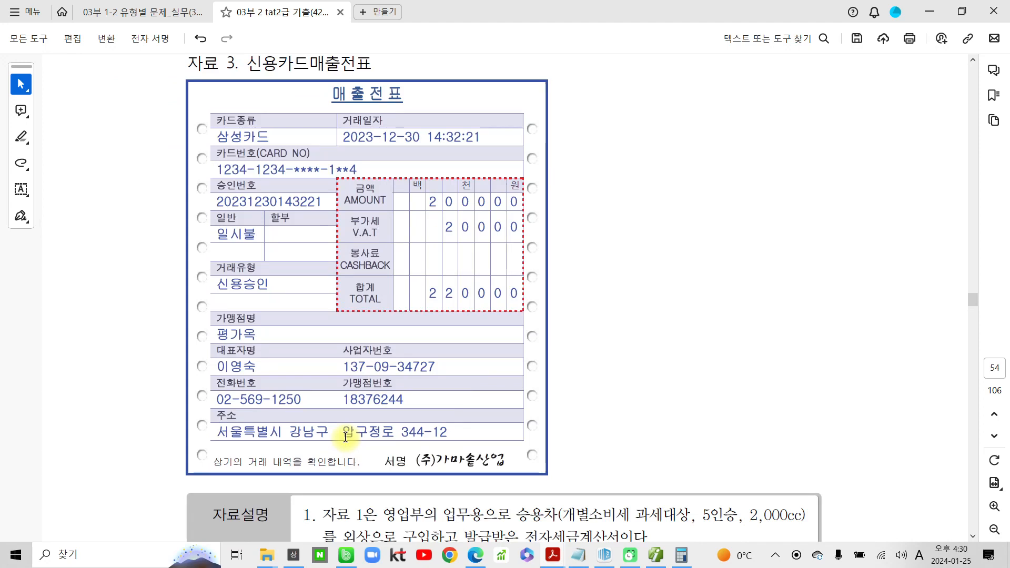
scroll(345, 434, "down", 4)
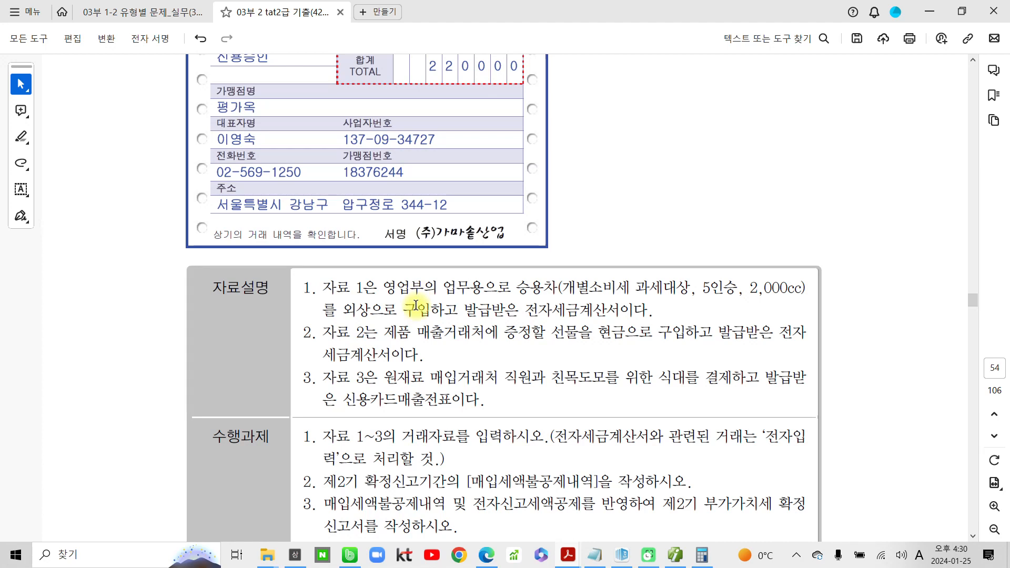
Read the 자료설명 notes for 자료 1 and 자료 2 on the passenger car purchase and the customer gifts
left_click_drag(416, 308, 391, 291)
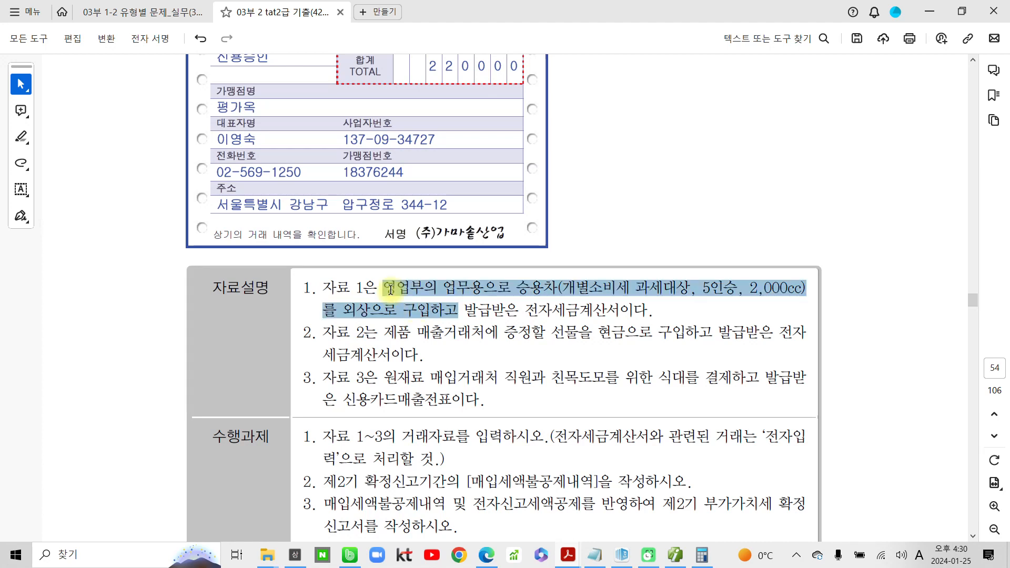
left_click(408, 331)
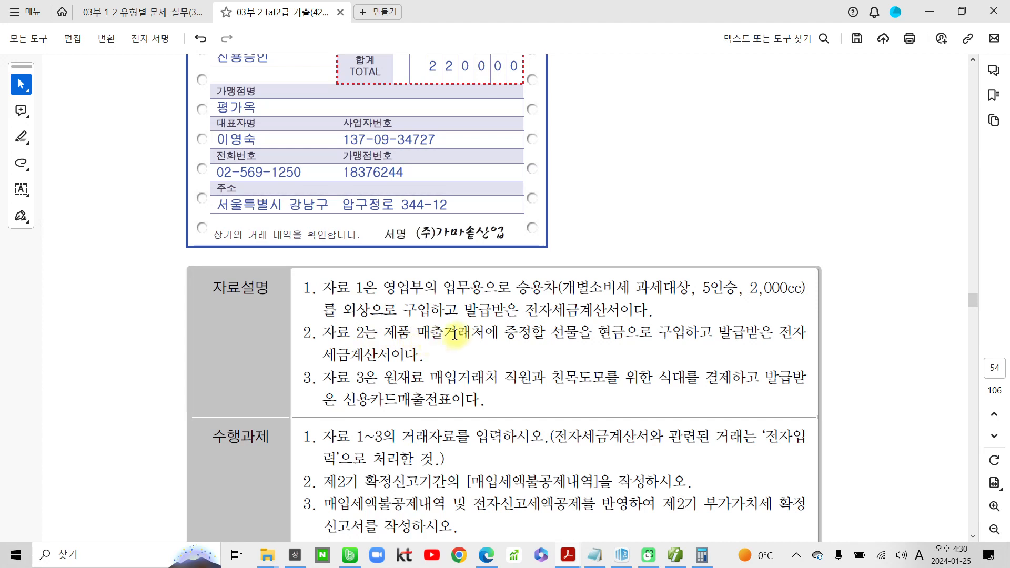
left_click(602, 335, "shift")
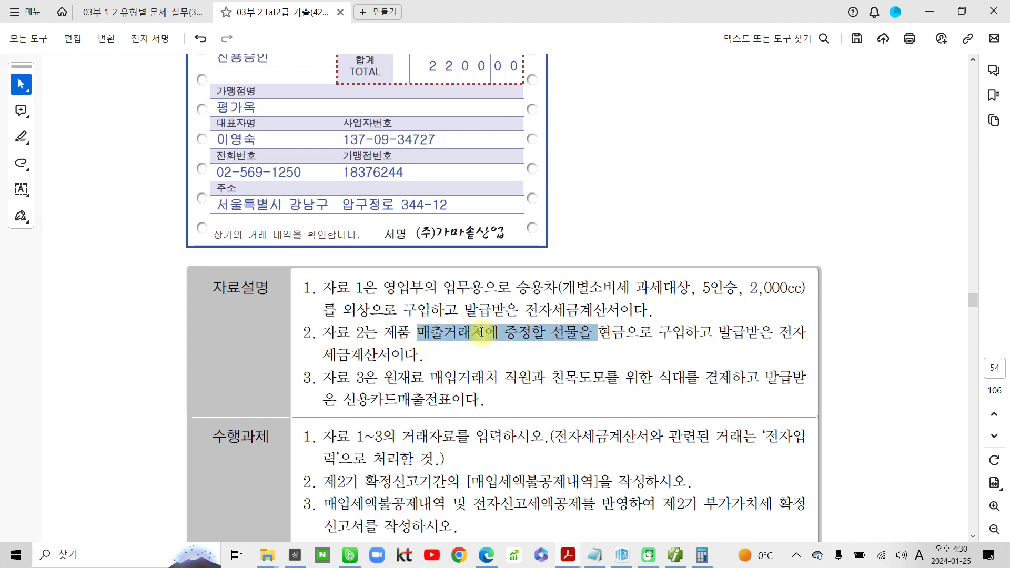
left_click(638, 338)
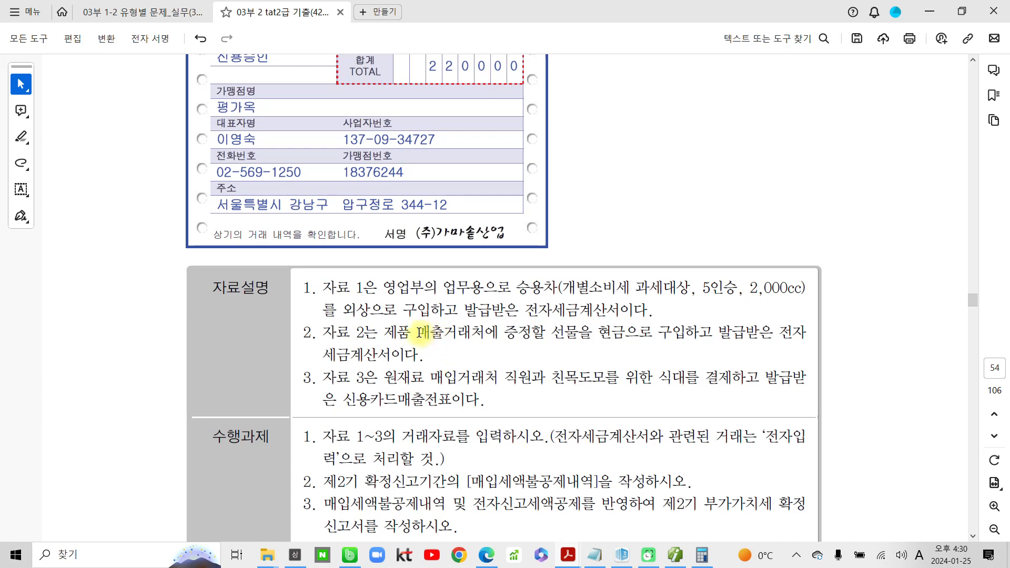
left_click_drag(419, 355, 325, 334)
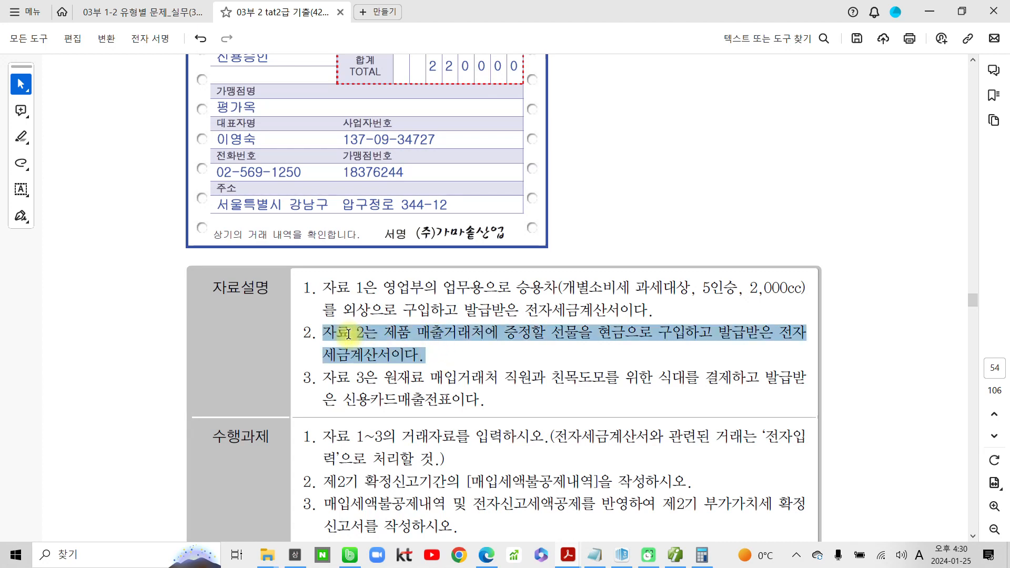
left_click(387, 350)
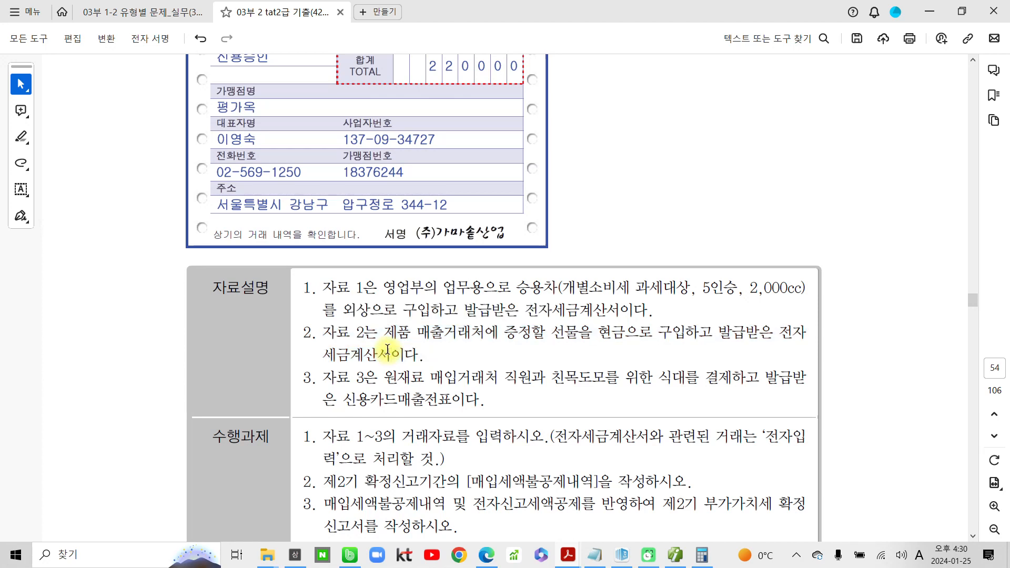
left_click(398, 399)
scroll(400, 394, "down", 3)
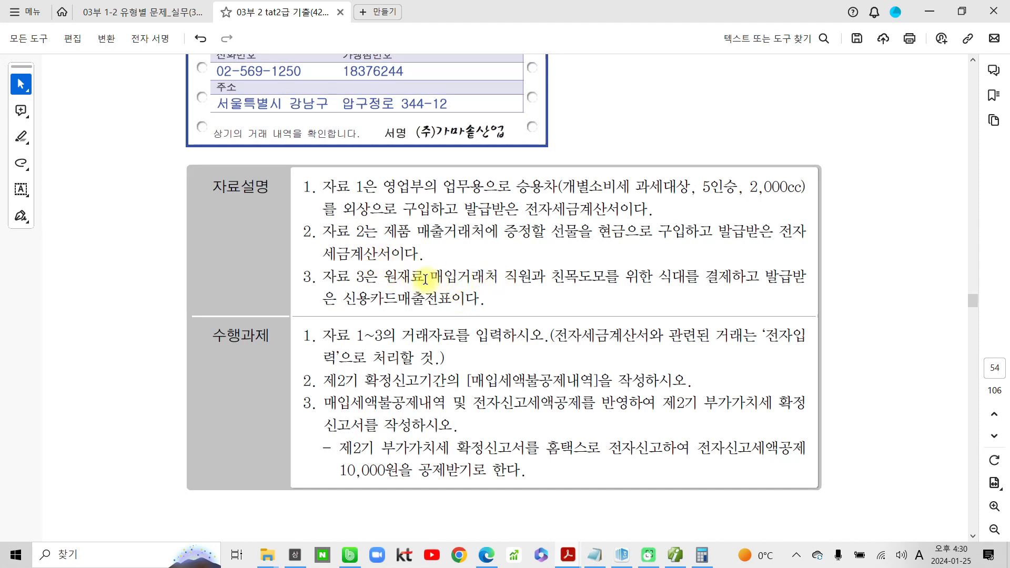
Highlight 원재료 매입거래처 직원과 and 신용카드매출전표 in the third 자료설명 note
left_click(388, 278)
left_click_drag(401, 278, 546, 278)
left_click(563, 255)
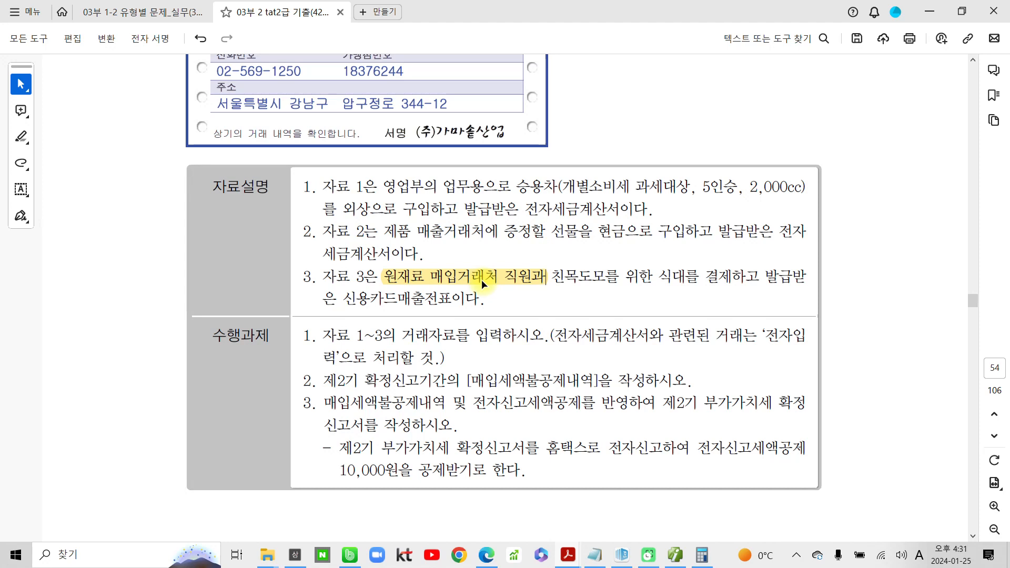
left_click_drag(346, 300, 463, 299)
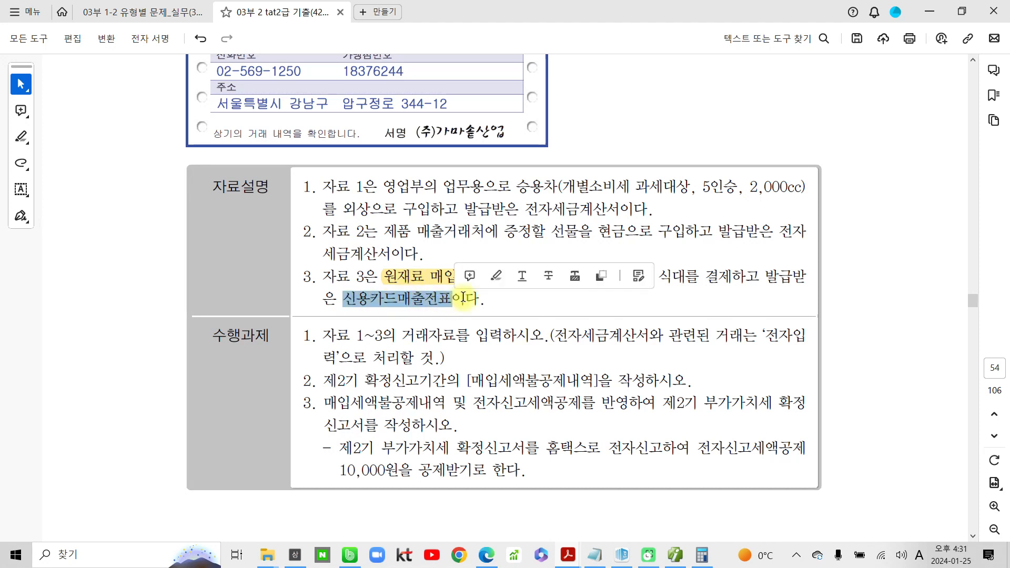
left_click(494, 276)
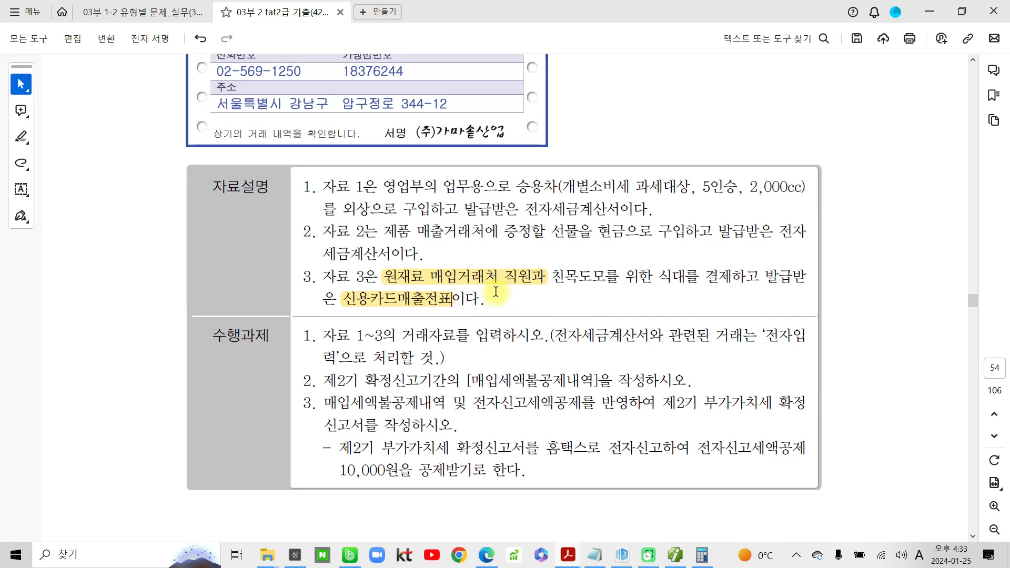
Read the first 수행과제 instruction and highlight 자입 within its word 전자입력
scroll(466, 336, "down", 2)
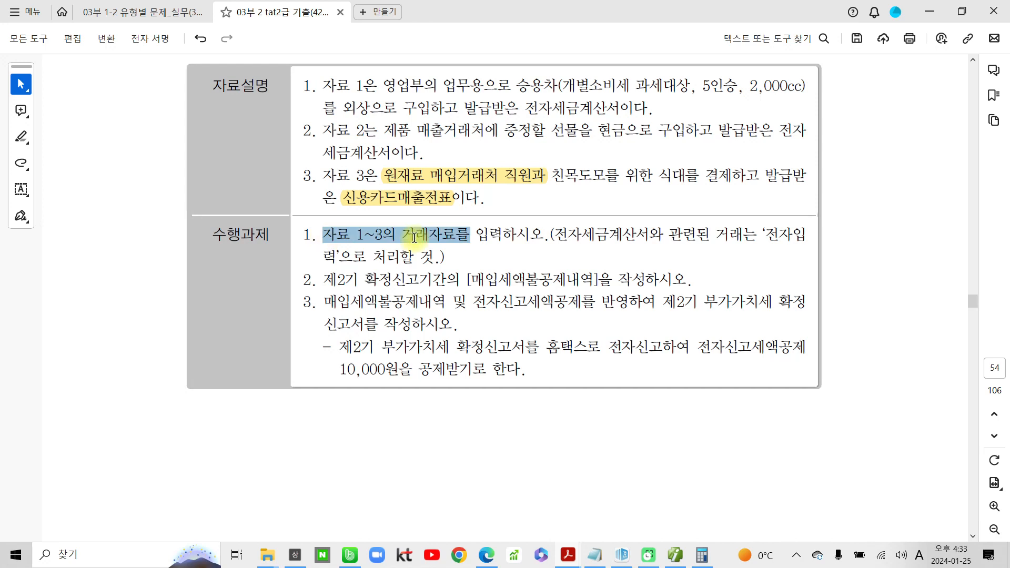
left_click(577, 236)
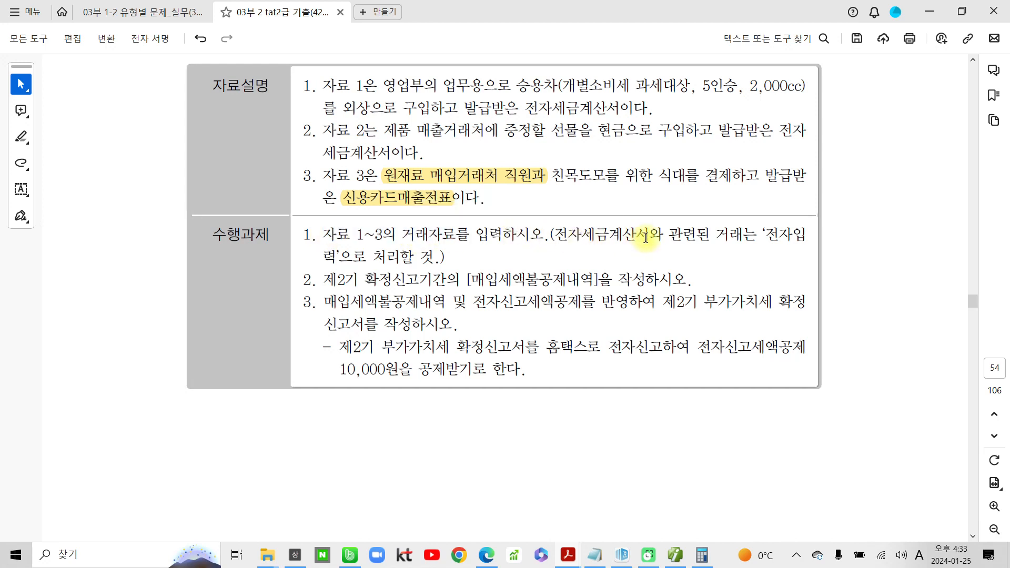
left_click(696, 235)
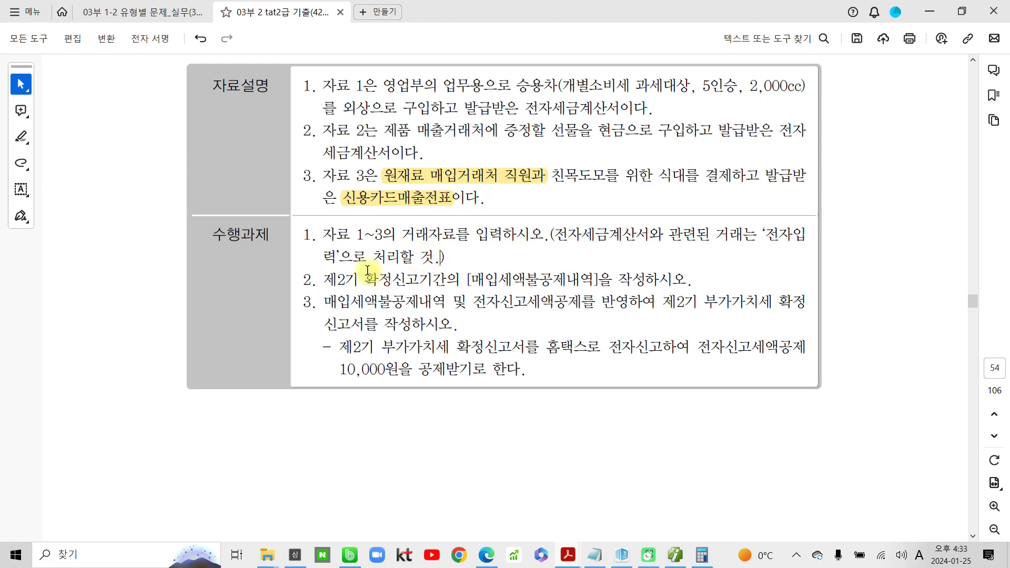
left_click_drag(776, 233, 804, 234)
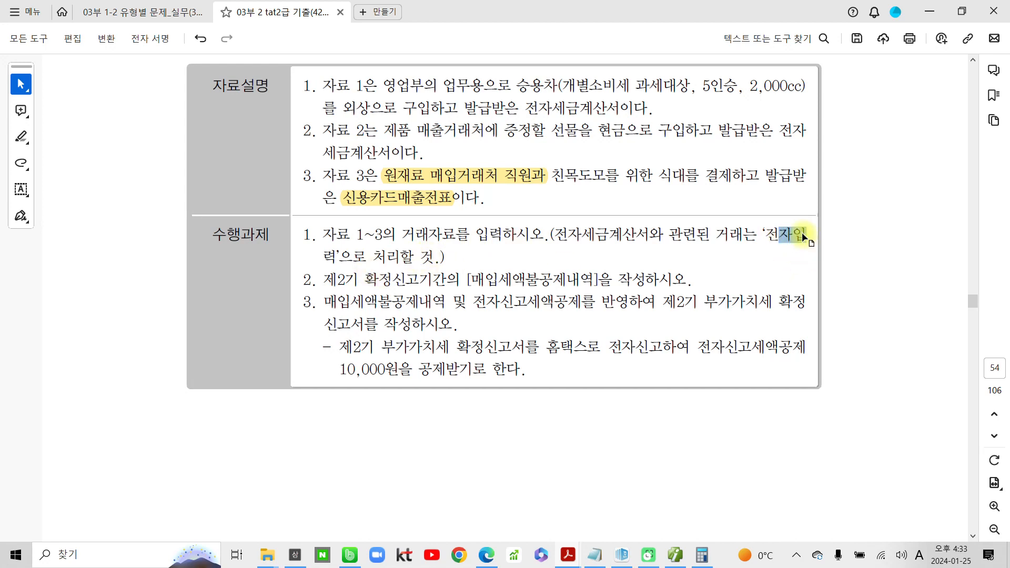
left_click(809, 213)
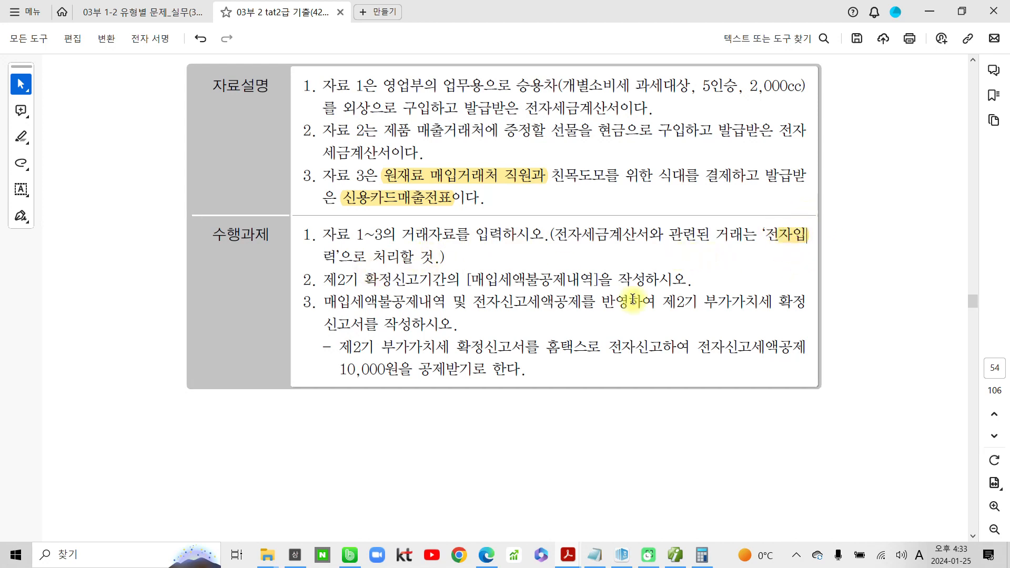
Switch to Smart A's 매입매출전표입력 and start an October 27 entry of type 54.불공 with reason 3.비영업용 소형승용차 구입 및 유지
left_click(676, 555)
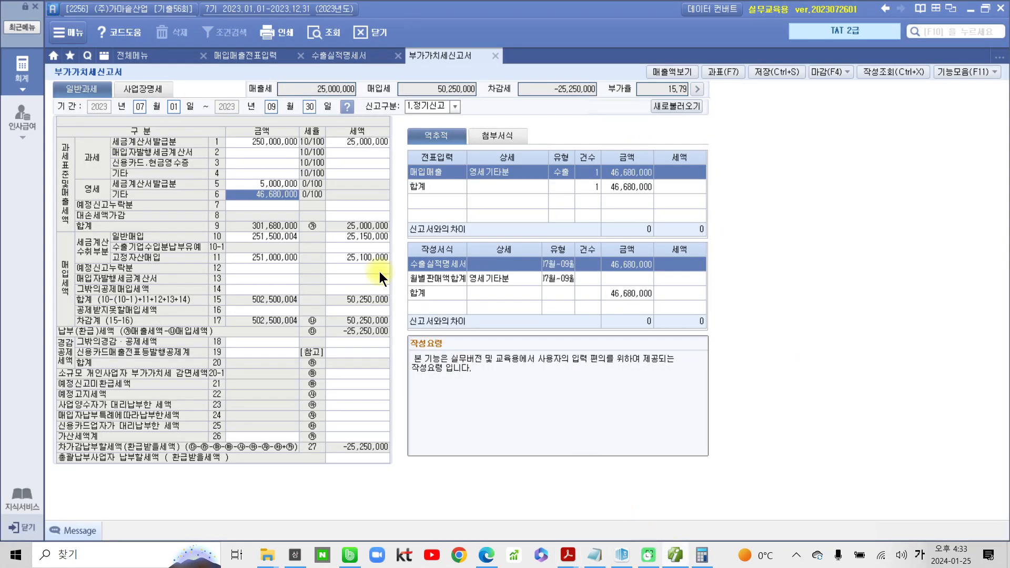
left_click(259, 55)
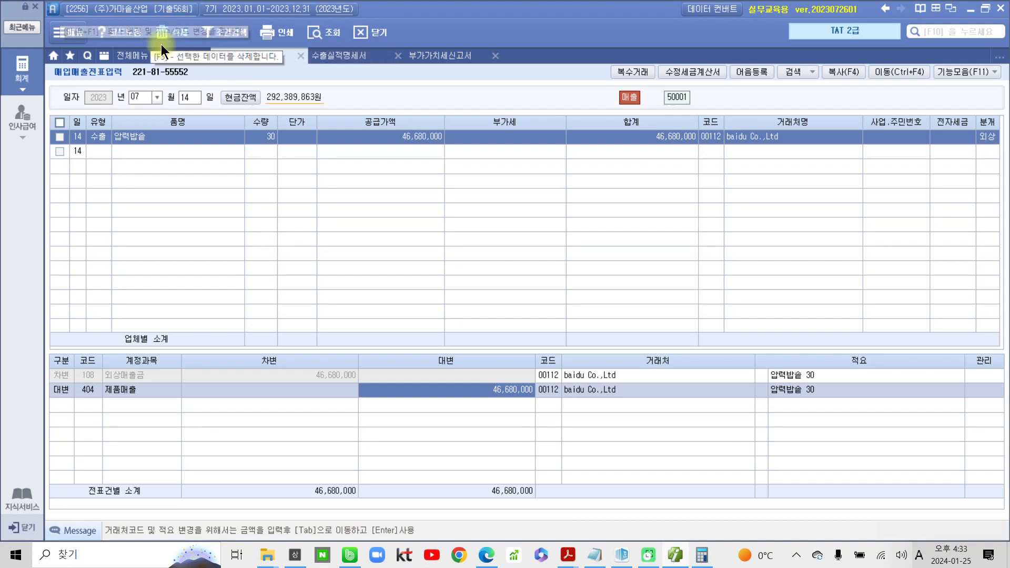
left_click(141, 97)
type("10")
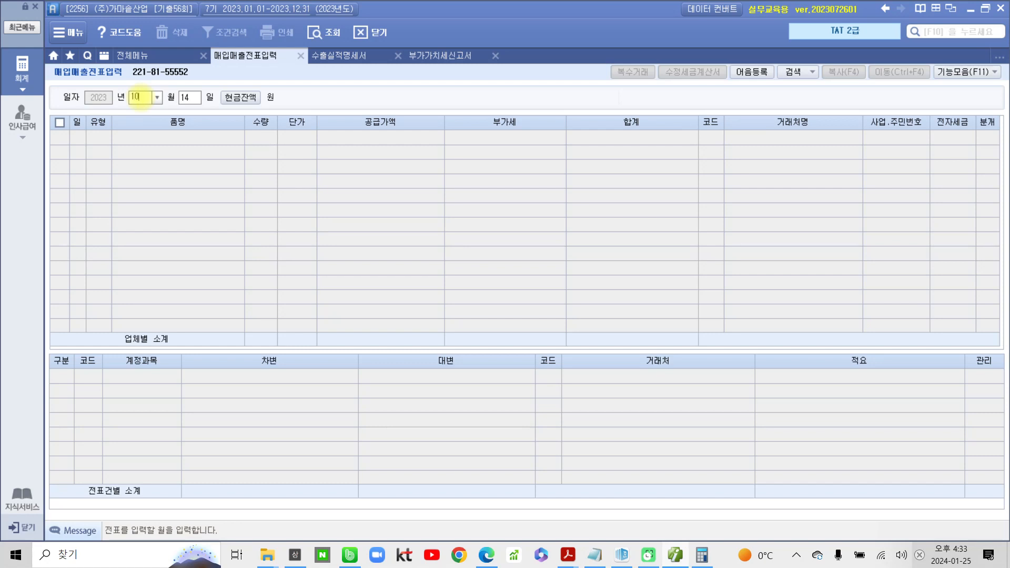
key("Return")
type("27")
key("Return")
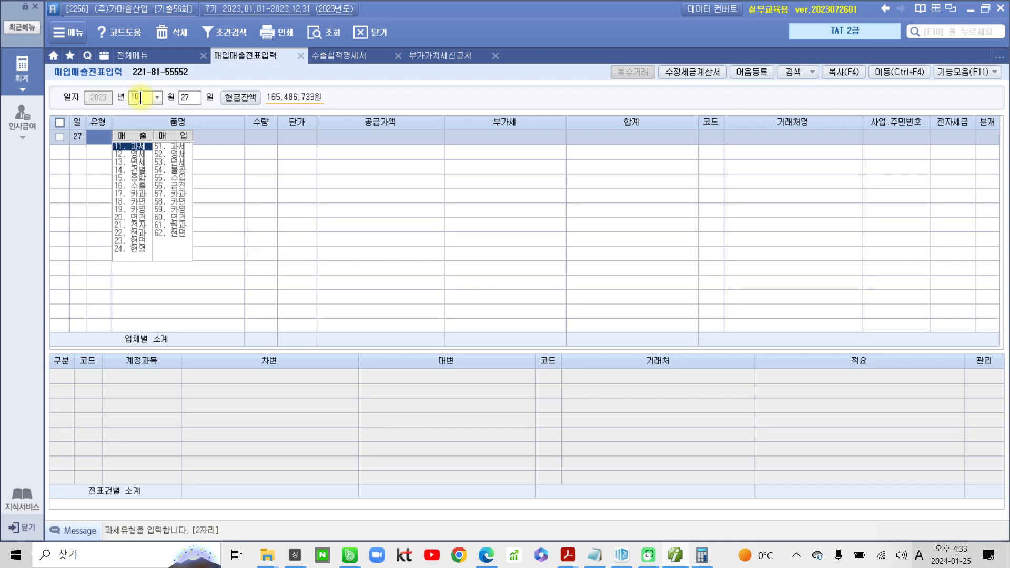
type("54")
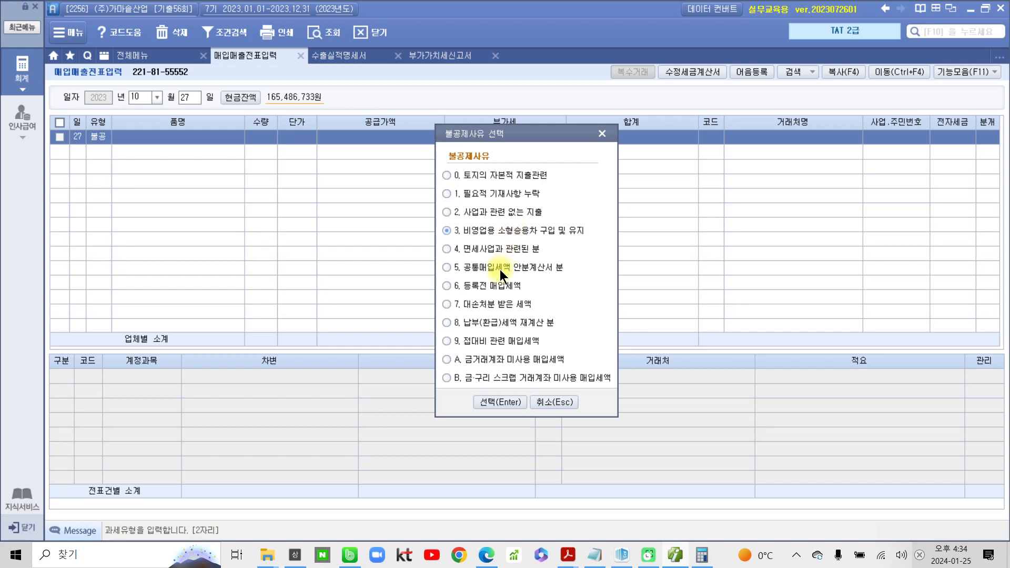
left_click(479, 402)
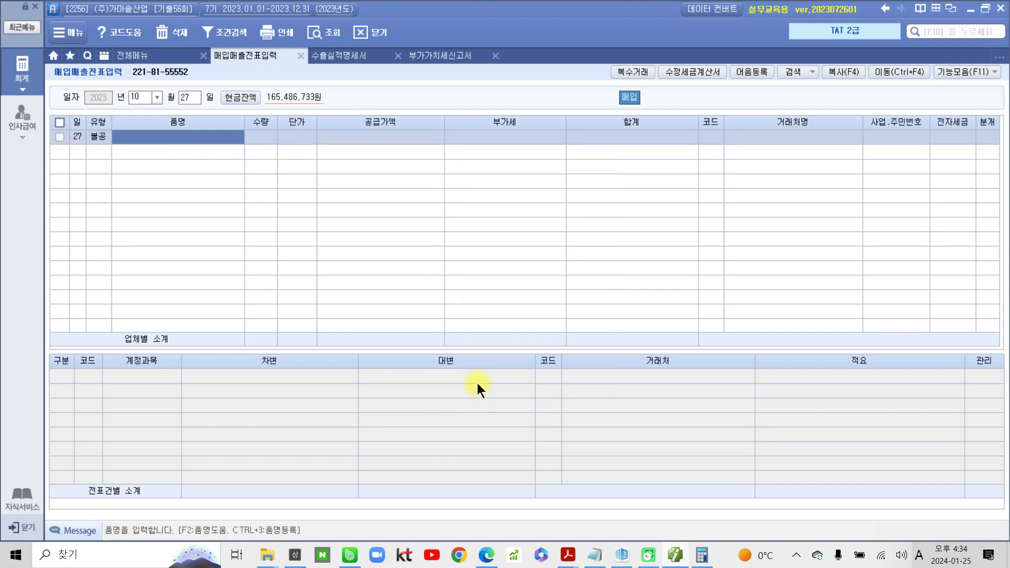
type("tmakxm")
key("BackSpace")
key("BackSpace")
key("BackSpace")
key("BackSpace")
key("BackSpace")
key("BackSpace")
Enter 소나타 as the item with quantity 1 and unit price 27,000,000, accepting the calculated supply value and VAT
key("Hangul")
type("스")
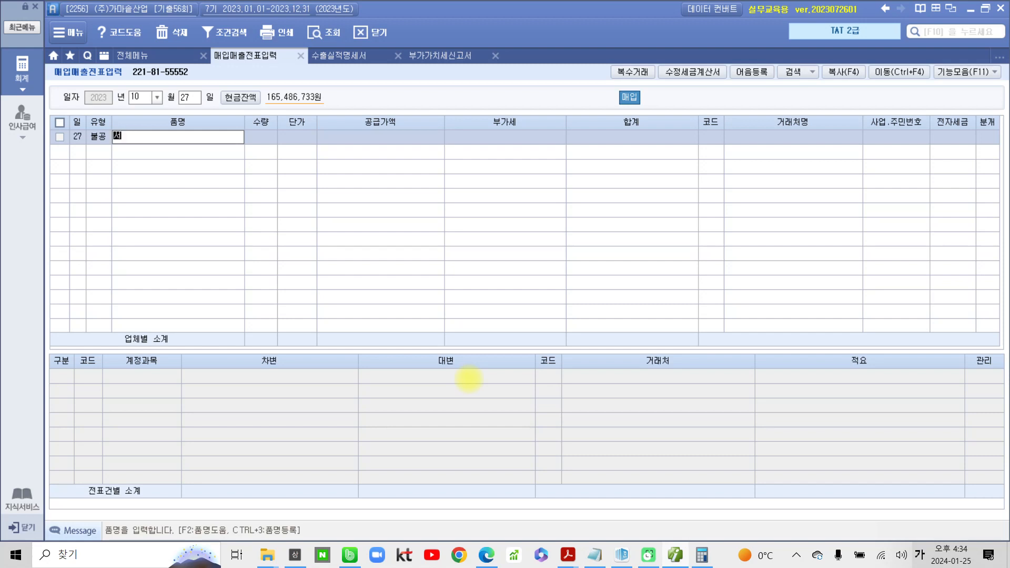
type("나타")
key("Return")
type("1")
key("Return")
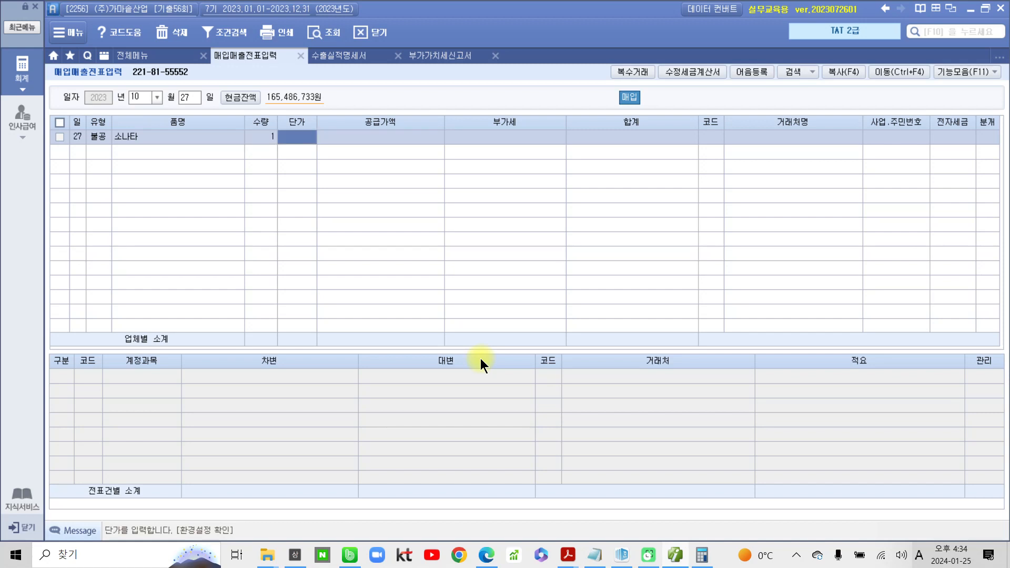
type("27000000")
key("Return")
key("Return")
key("Return")
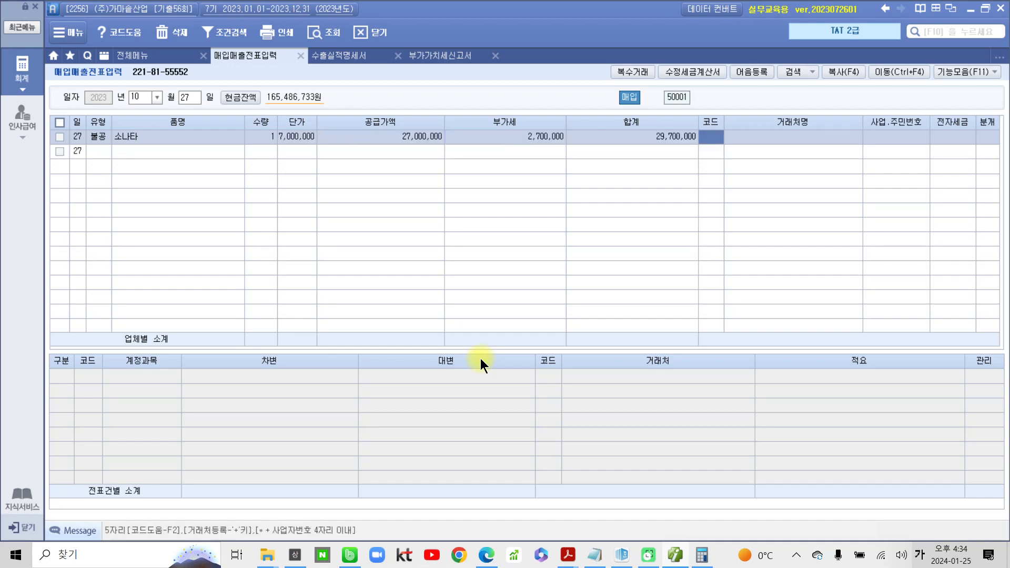
Set the supplier of the 소나타 purchase to 세계자동차(주) and mark its tax invoice as 전자입력
type("세계")
key("Return")
key("Return")
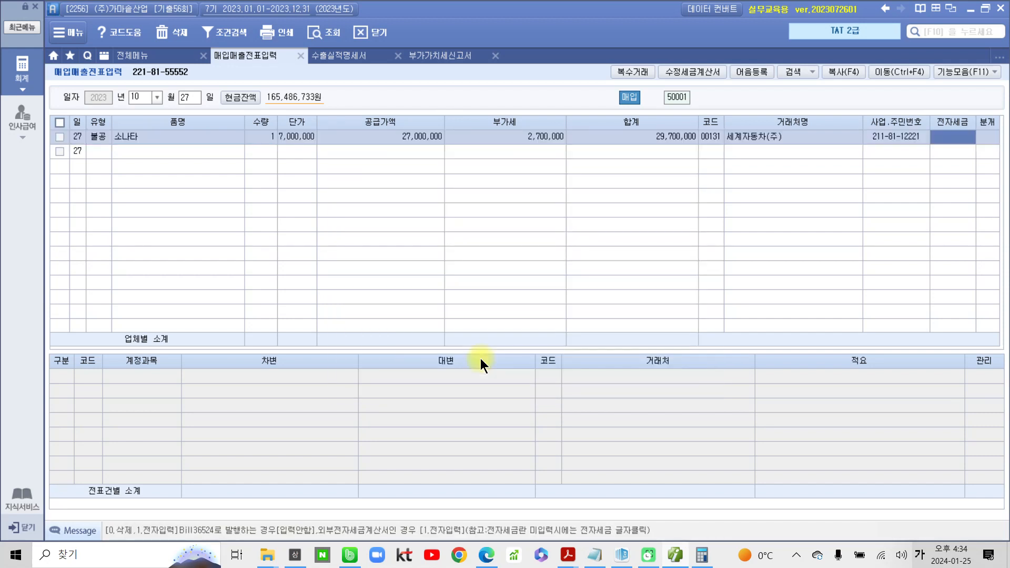
type("1")
key("Return")
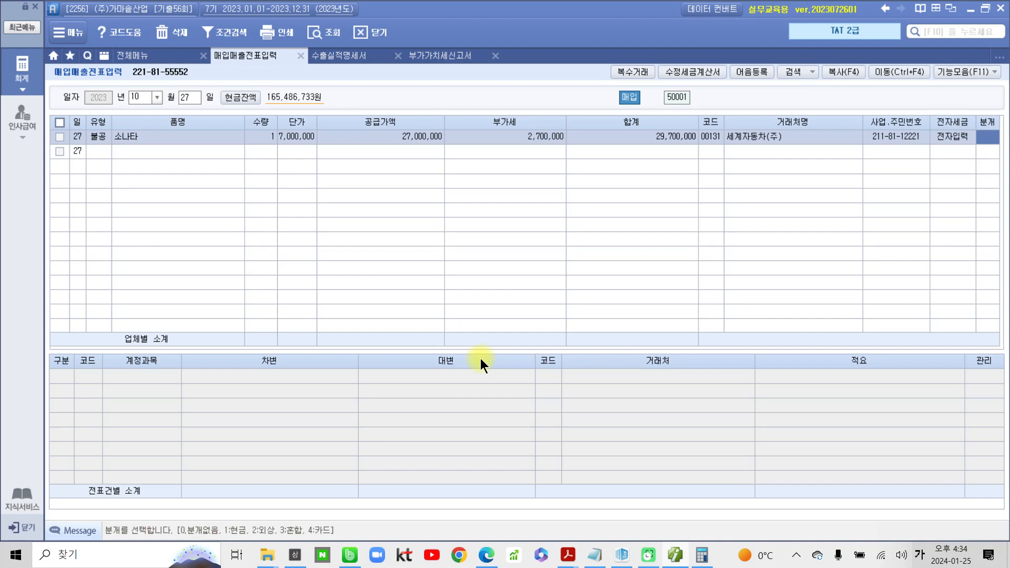
Set the 소나타 purchase's journal type to 3:혼합 and change its debit account to 208 차량운반구
type("3")
key("Return")
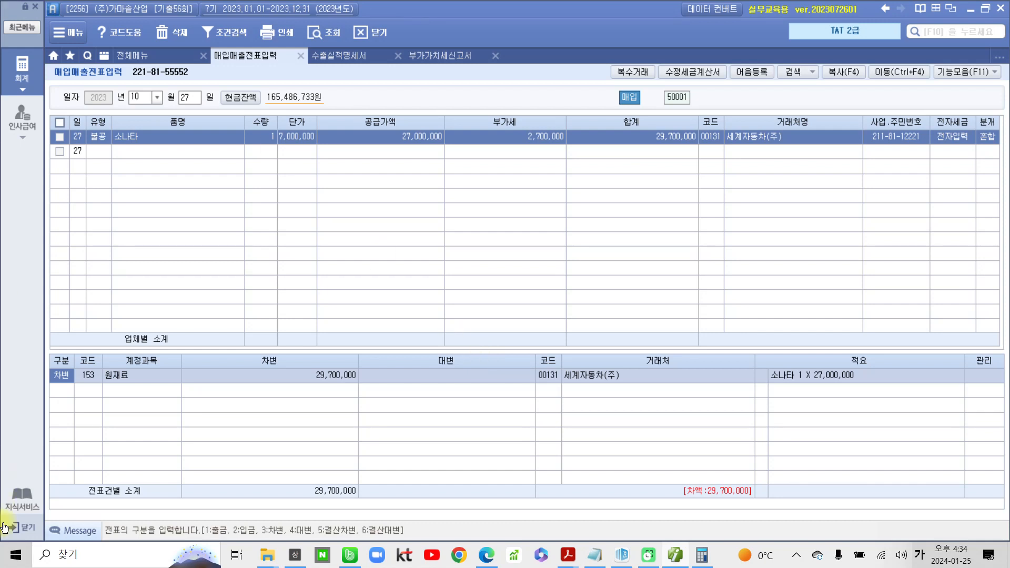
left_click(90, 378)
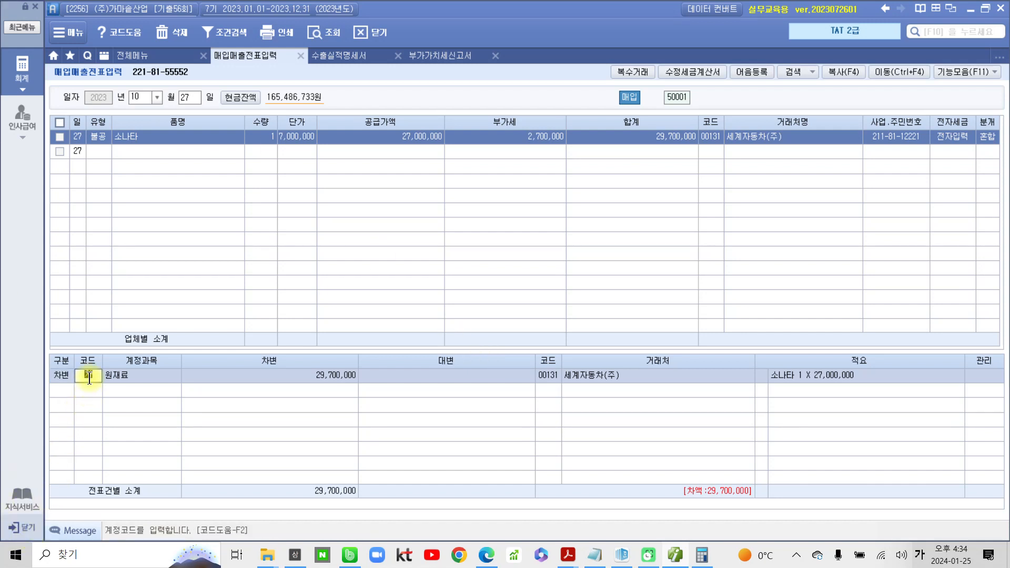
type("차량")
key("Return")
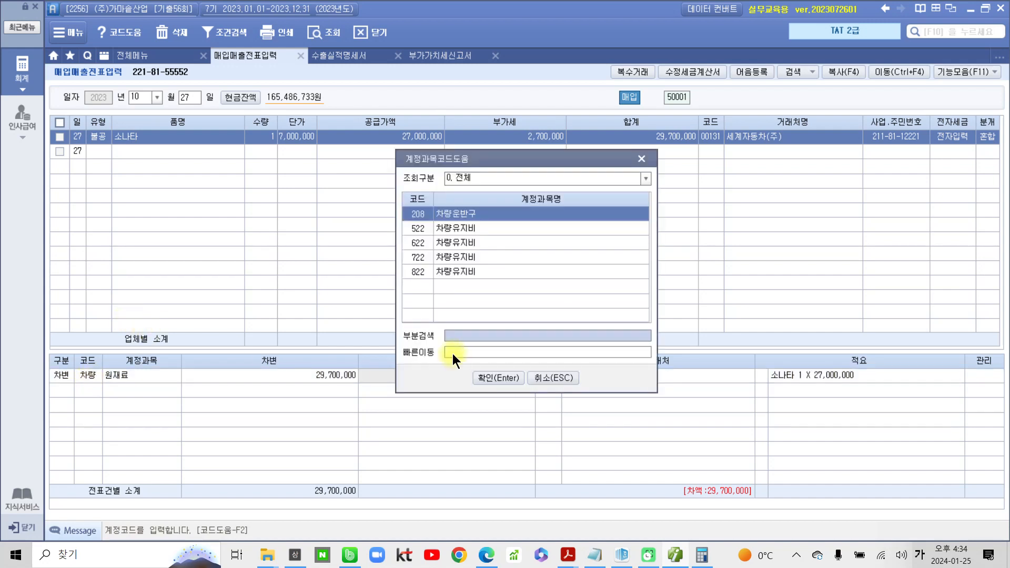
left_click(479, 377)
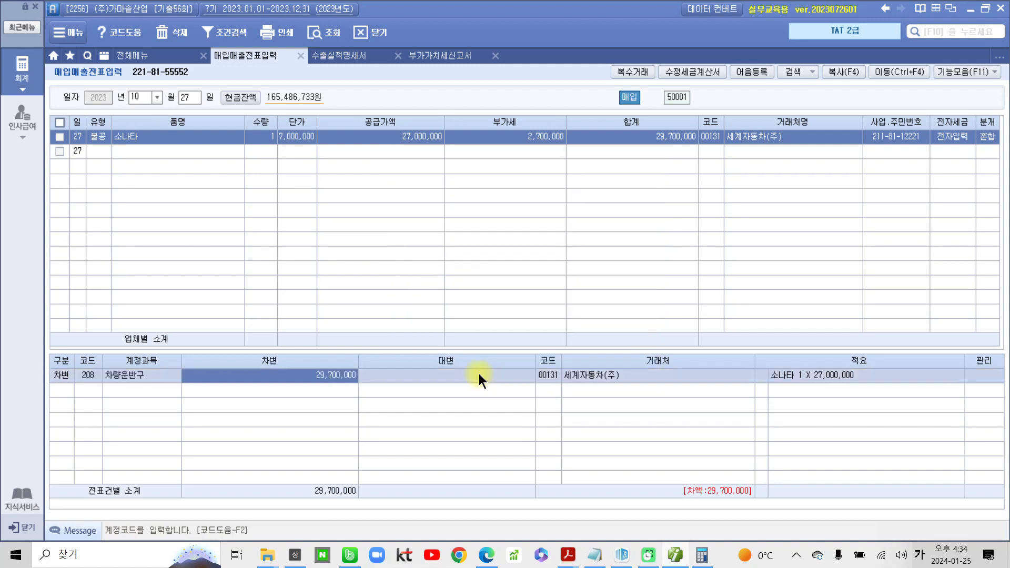
Add a credit line for account 253 미지급금 with the amount 29,700,000
left_click(65, 389)
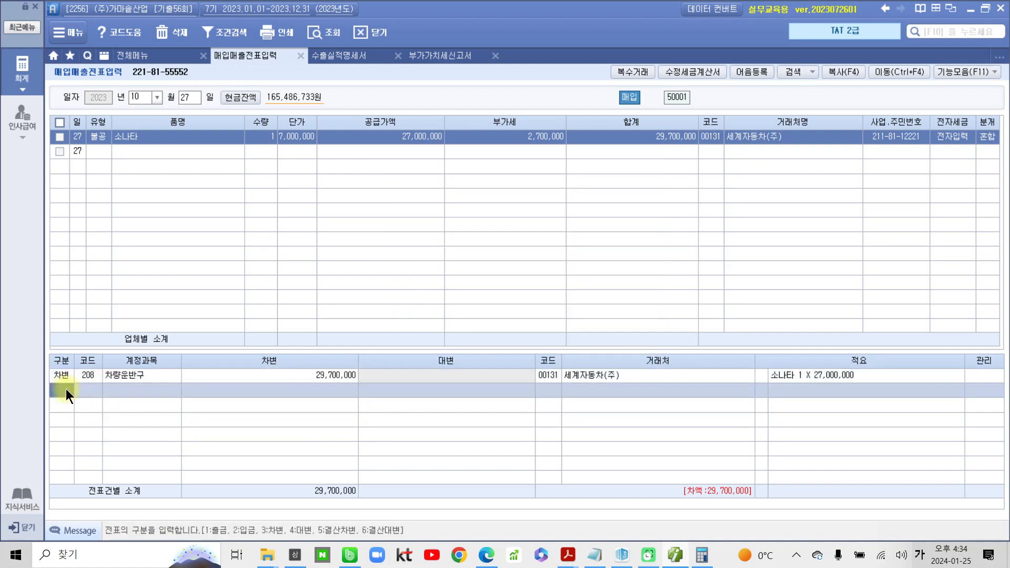
type("4253")
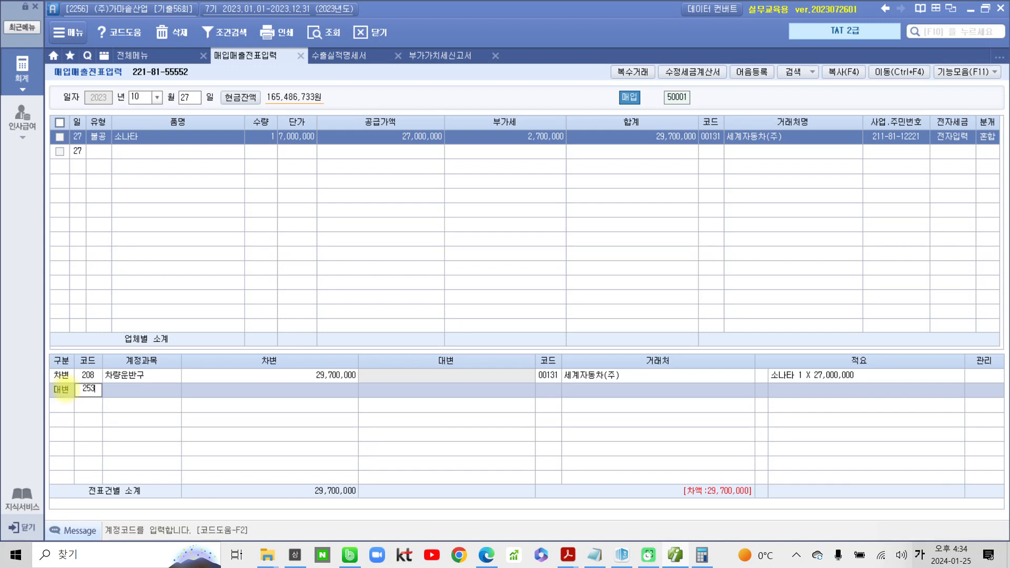
key("Return")
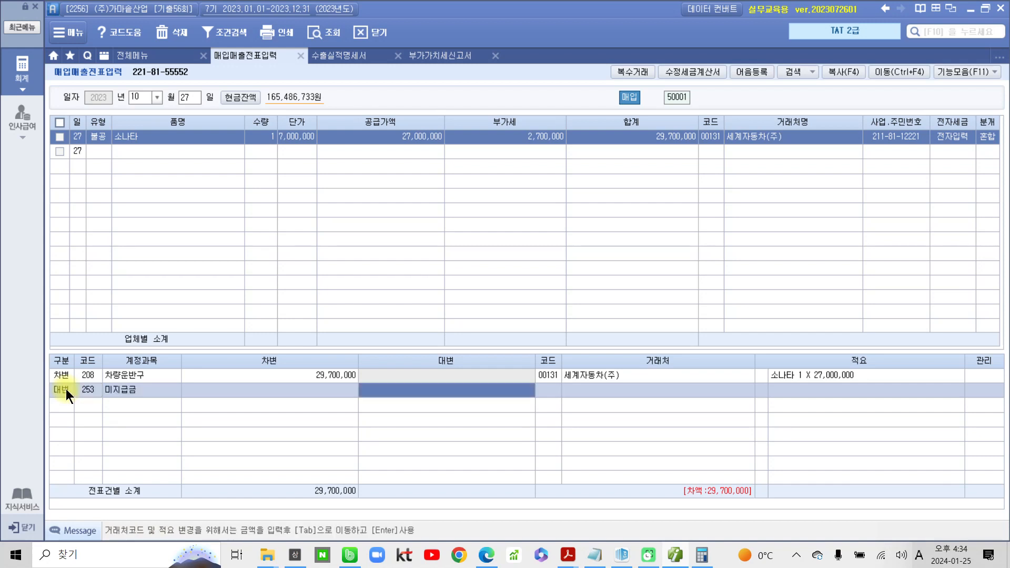
type("29,")
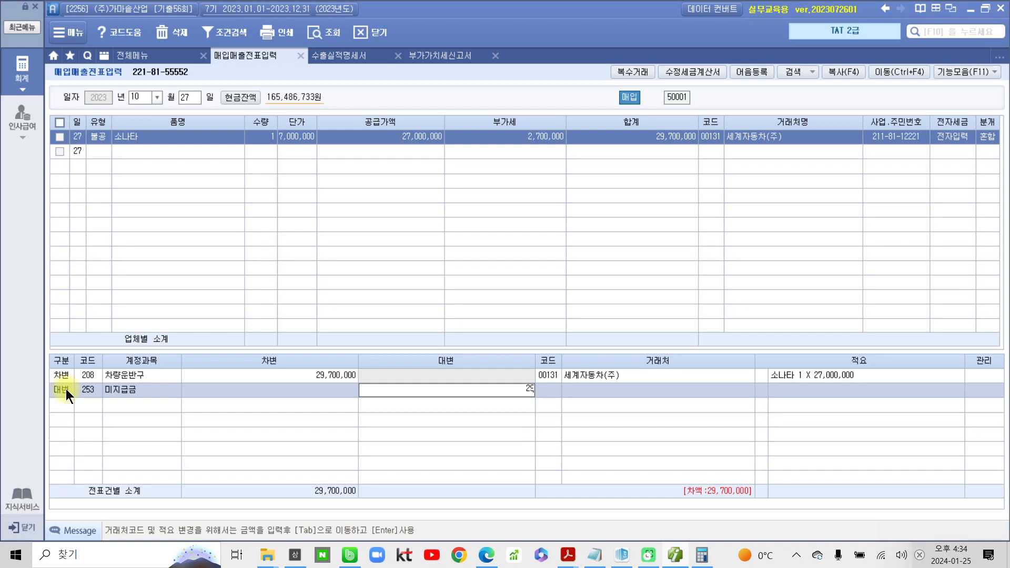
type("700,000")
key("Return")
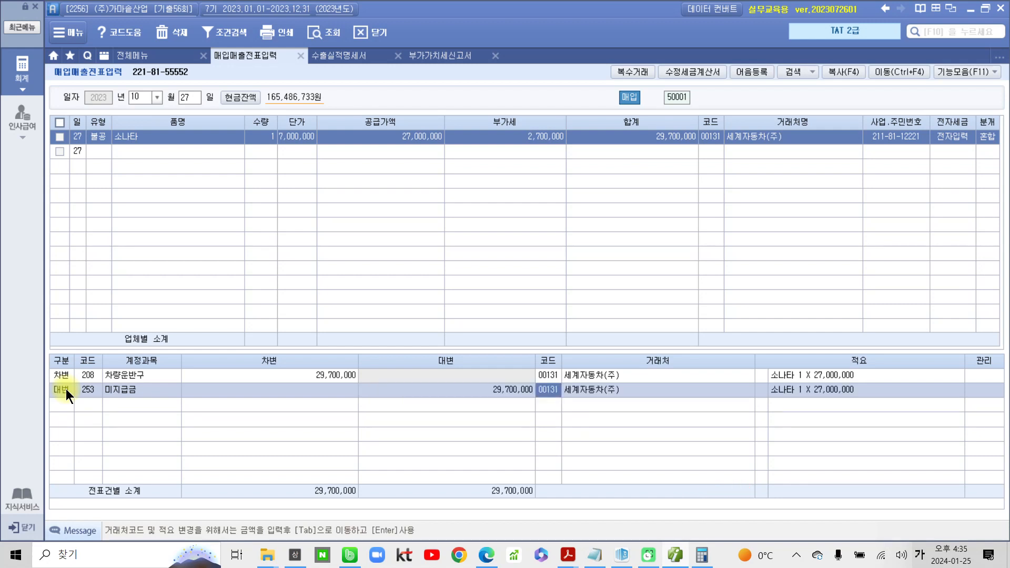
mouse_move(131, 153)
left_mouse_down()
mouse_move(118, 113)
mouse_move(128, 158)
left_mouse_up()
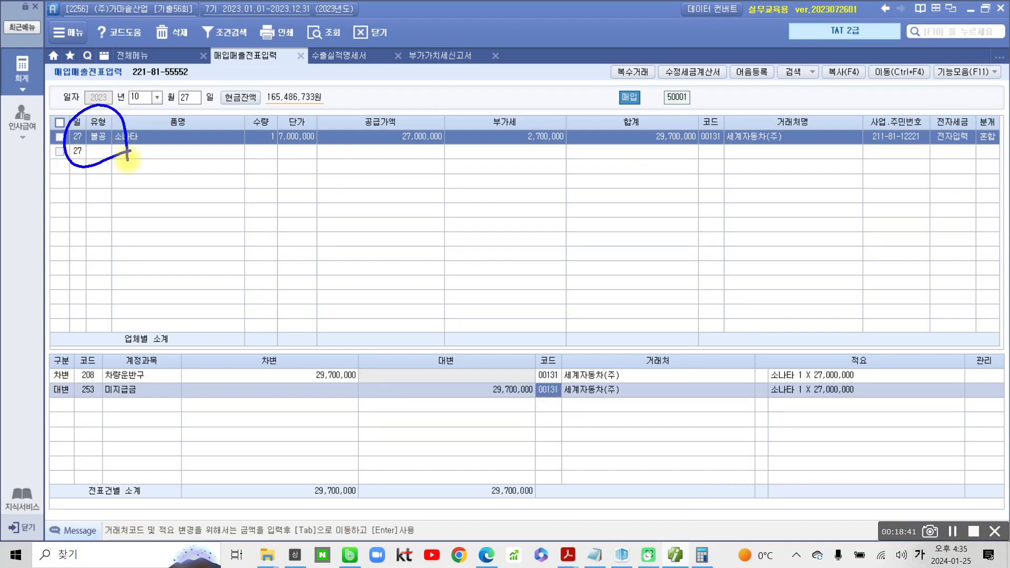
left_click_drag(370, 154, 579, 157)
left_click_drag(549, 103, 569, 107)
mouse_move(341, 409)
left_mouse_down()
mouse_move(284, 364)
mouse_move(358, 420)
left_mouse_up()
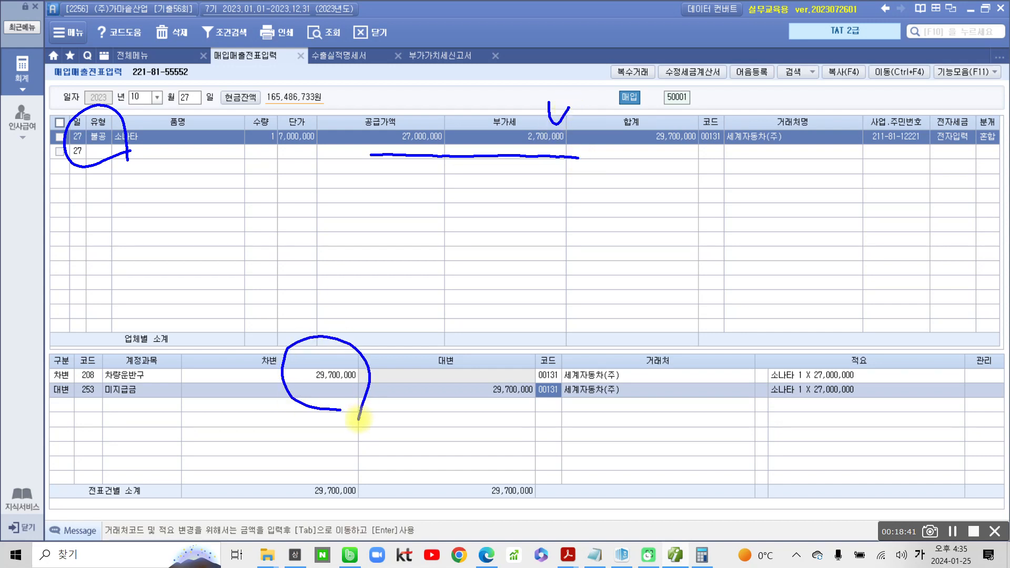
left_click_drag(556, 169, 380, 337)
mouse_move(408, 162)
left_mouse_down()
mouse_move(417, 273)
mouse_move(483, 296)
left_mouse_up()
left_click_drag(465, 269, 459, 319)
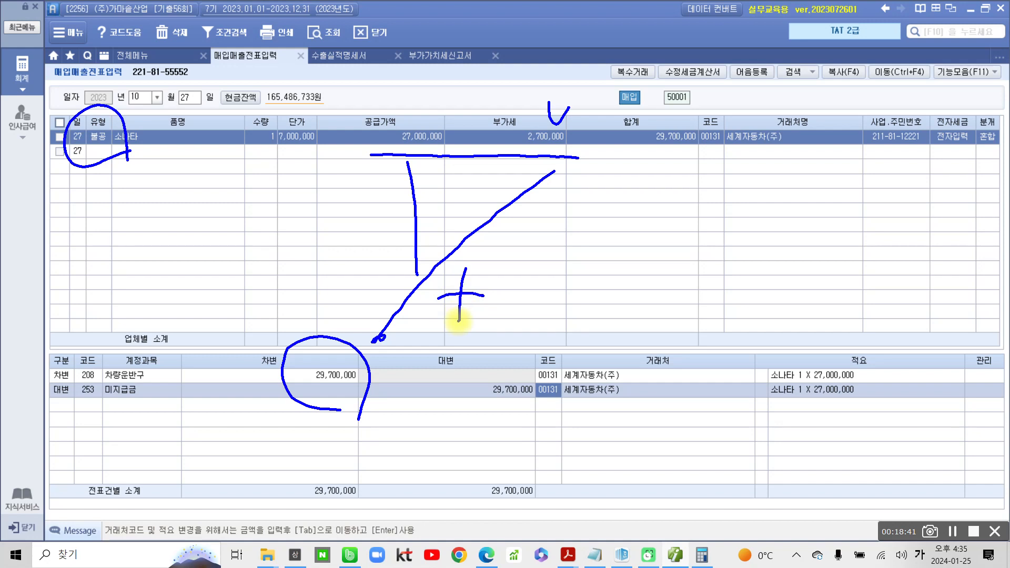
key("Escape")
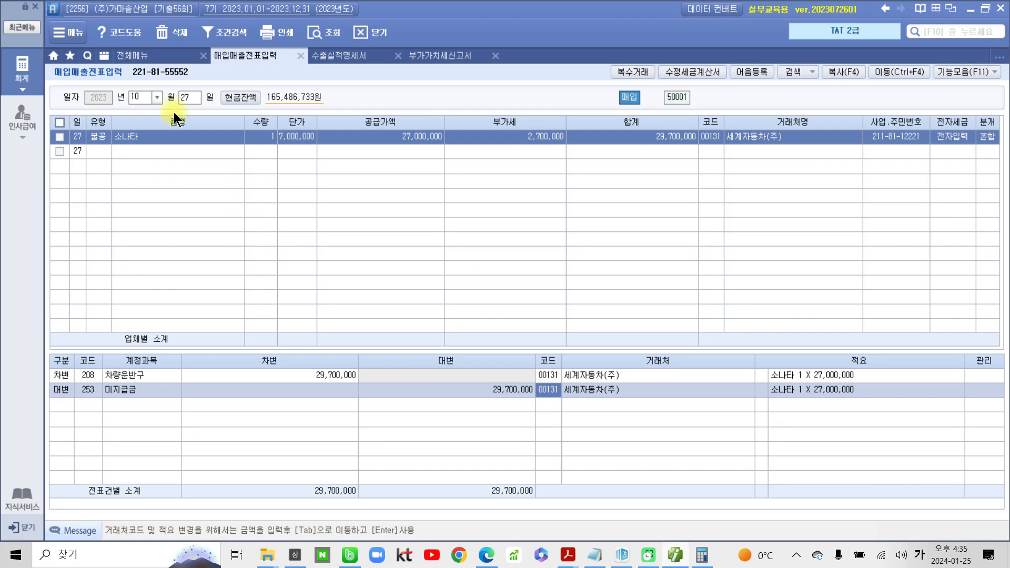
Start a November 28 entry of type 54.불공 with reason 9.접대비 관련 매입세액
left_click(182, 100)
left_click(157, 98)
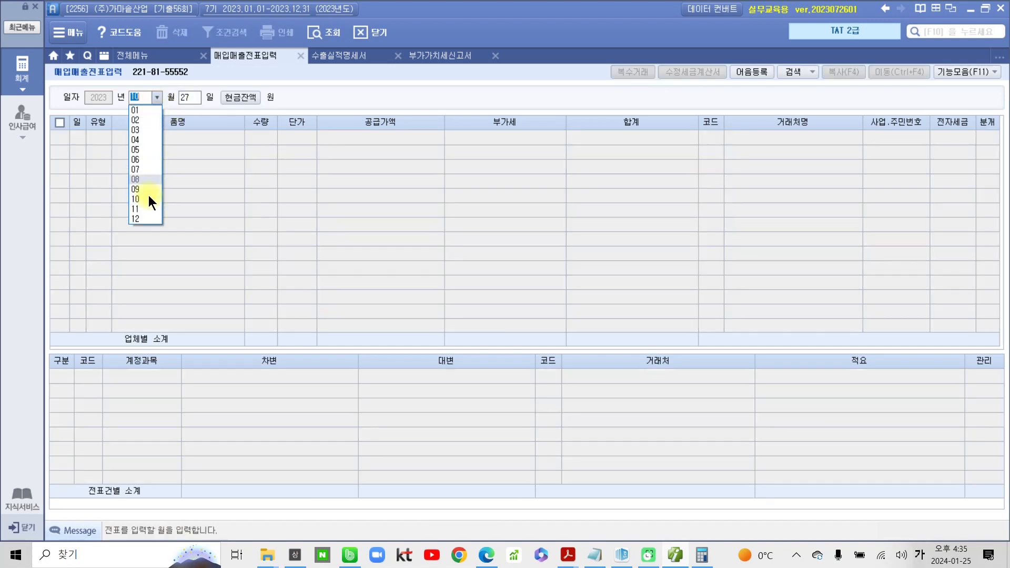
left_click(146, 210)
type("2")
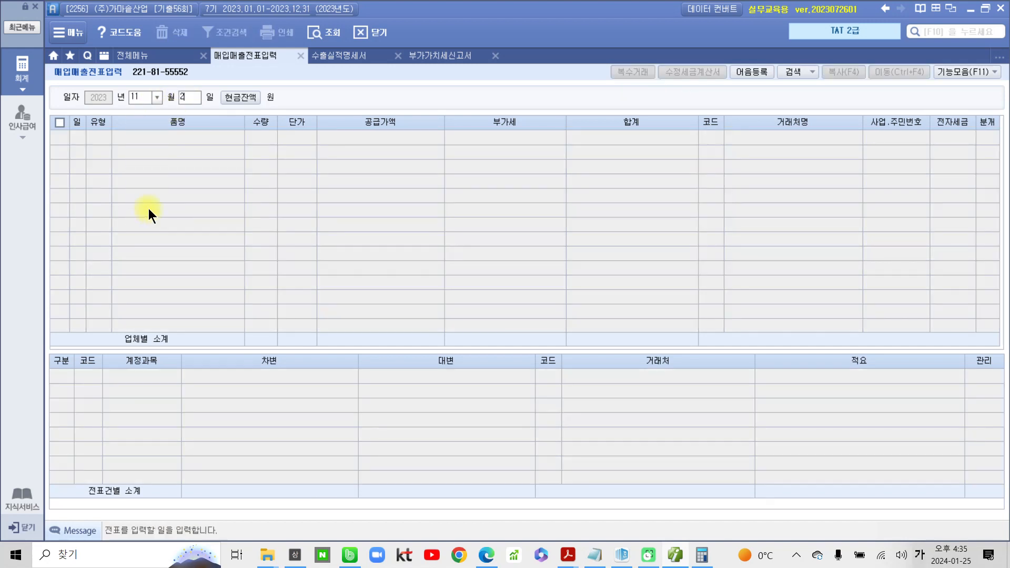
type("8")
key("Return")
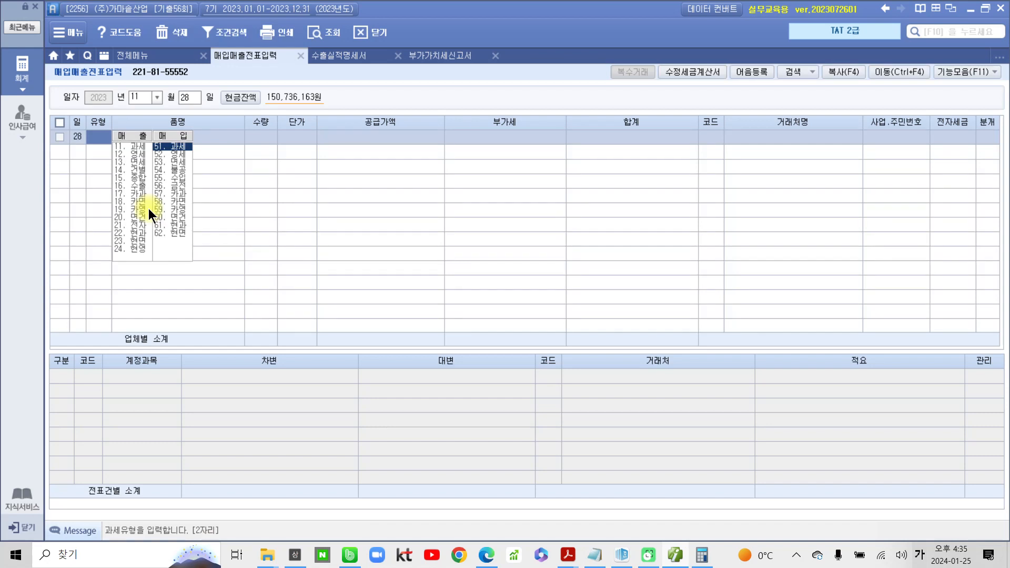
type("54")
key("Return")
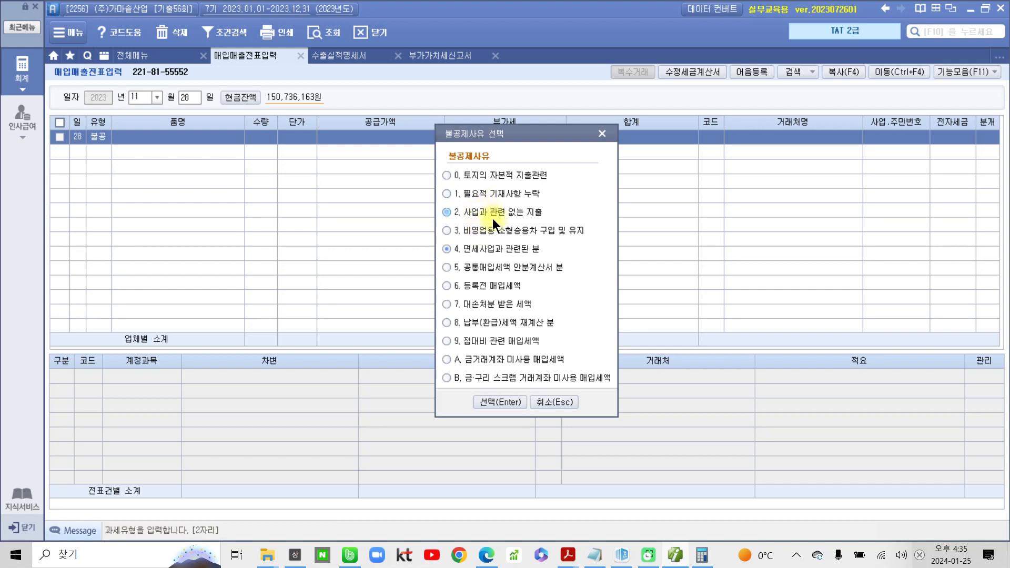
left_click(473, 341)
left_click(501, 403)
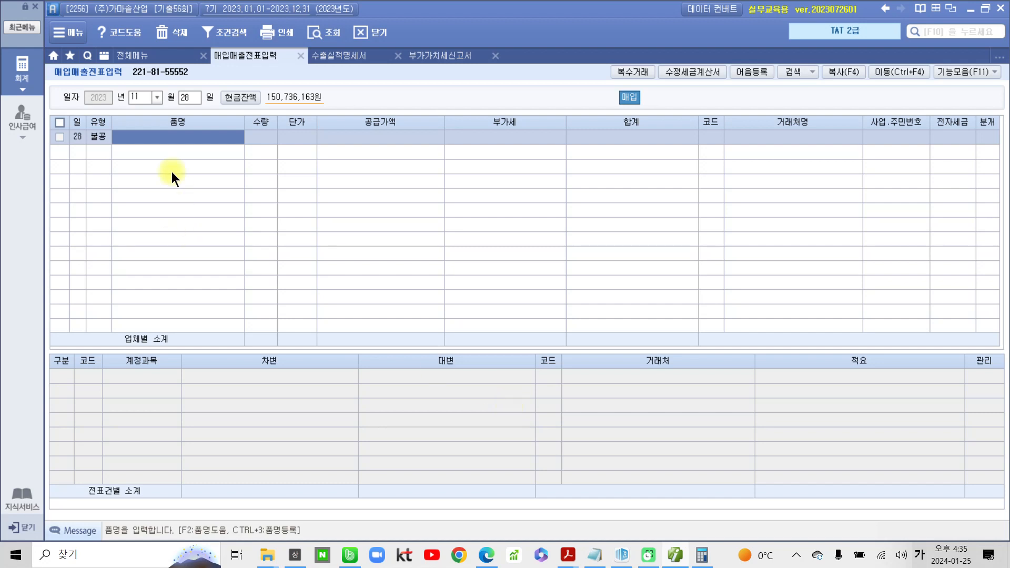
Enter 선물세트 as the item with quantity 30 and unit price 100,000, accepting the calculated supply value and VAT
type("선물세트")
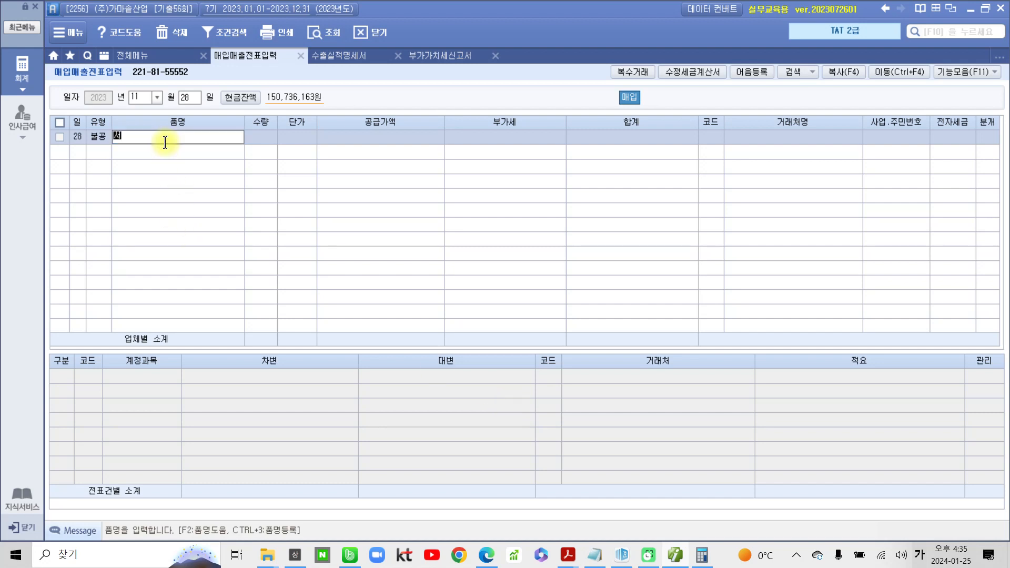
key("Return")
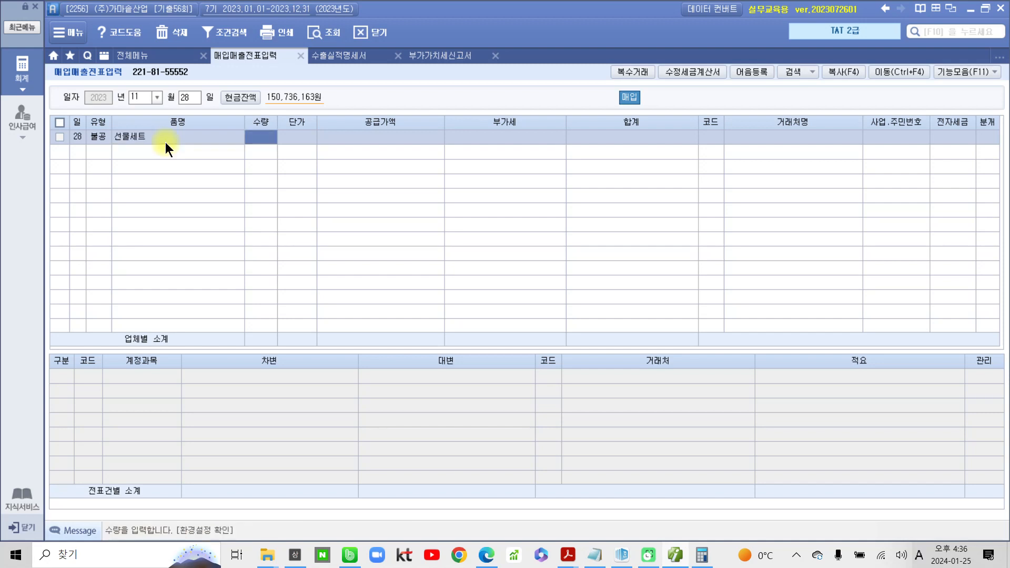
type("30")
key("Return")
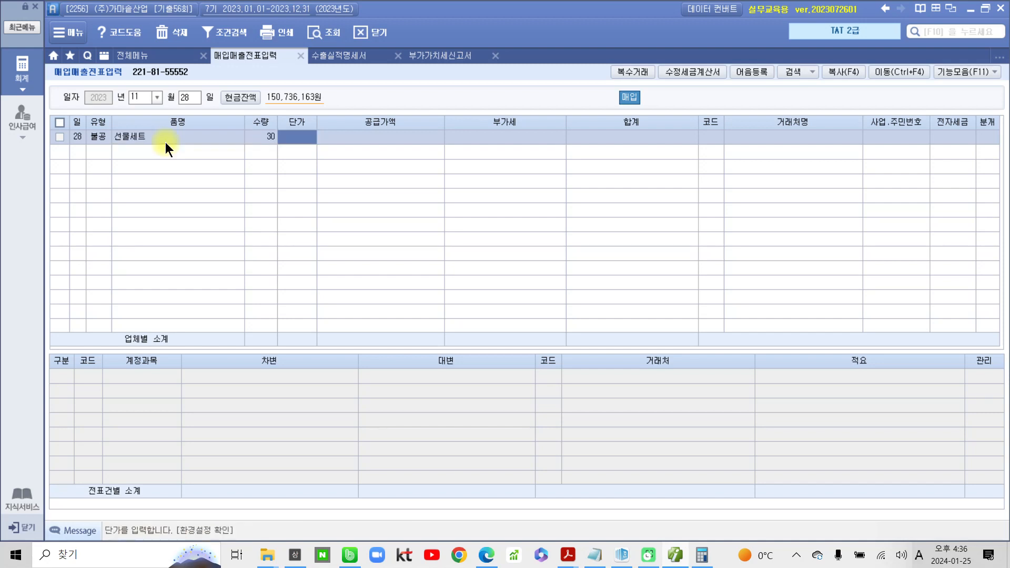
type("100")
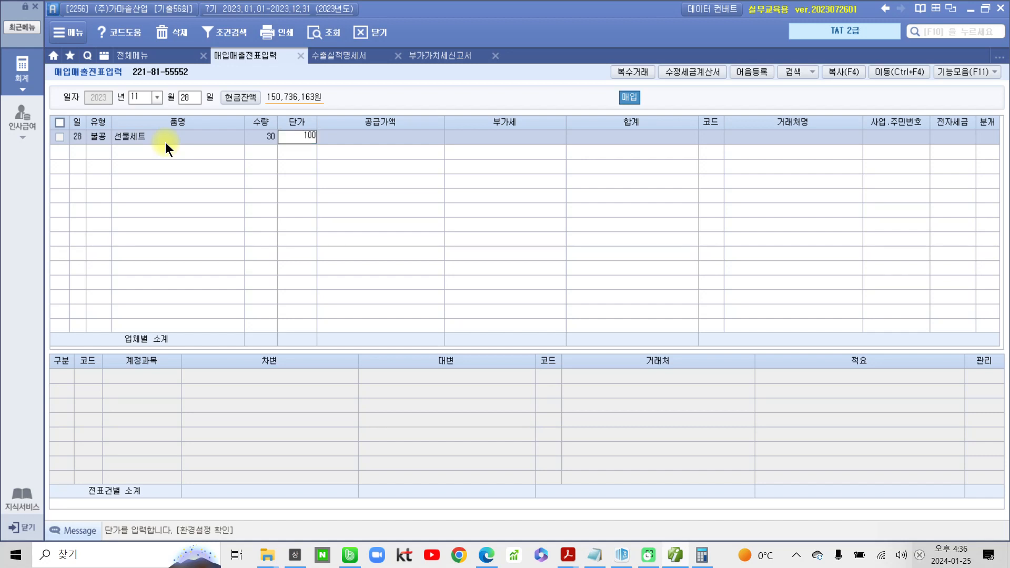
type(",000")
key("Return")
key("Return")
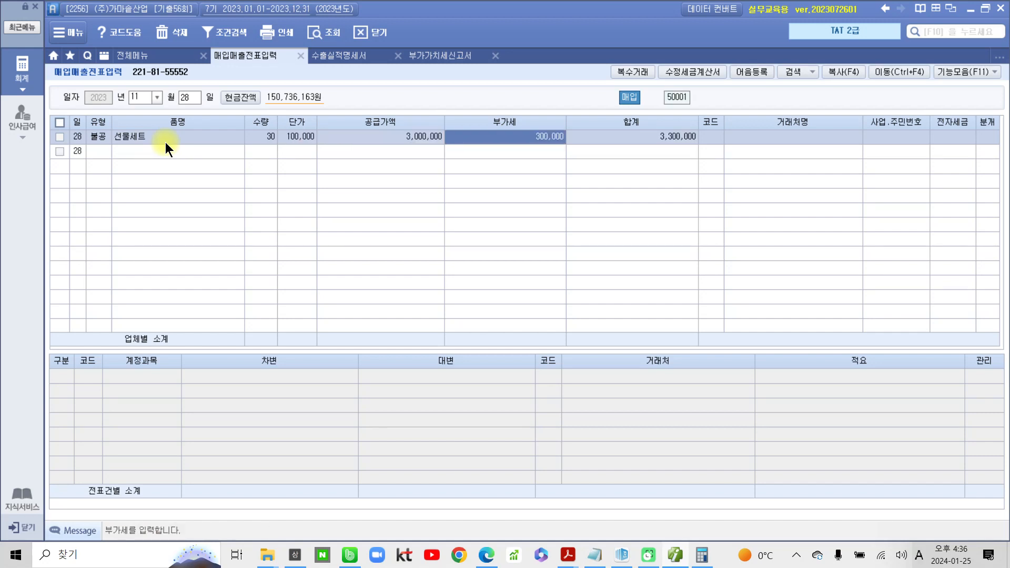
key("Return")
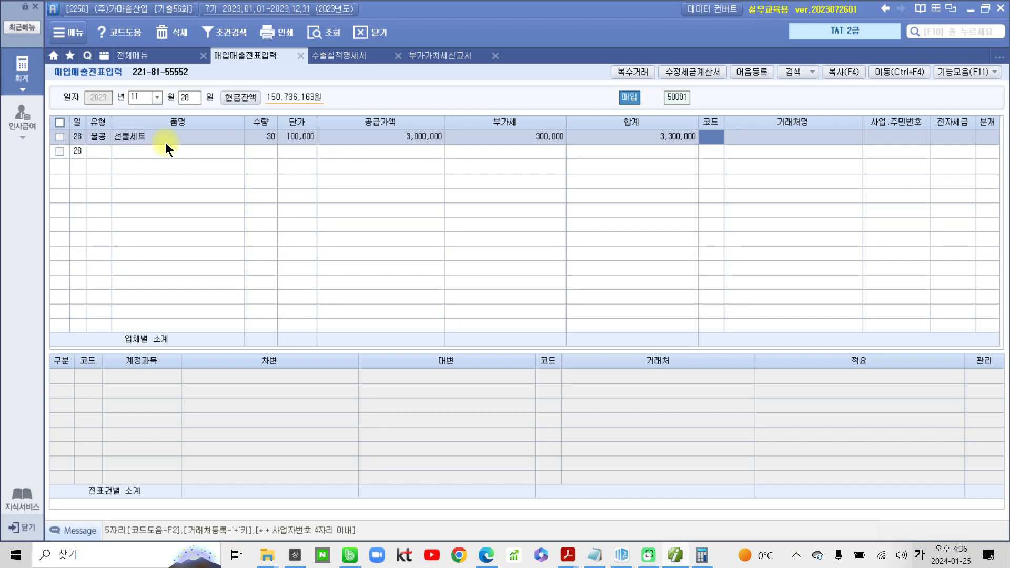
Set the supplier of the 선물세트 purchase to 지에스마트 and mark its tax invoice as 전자입력
type("지에")
key("Return")
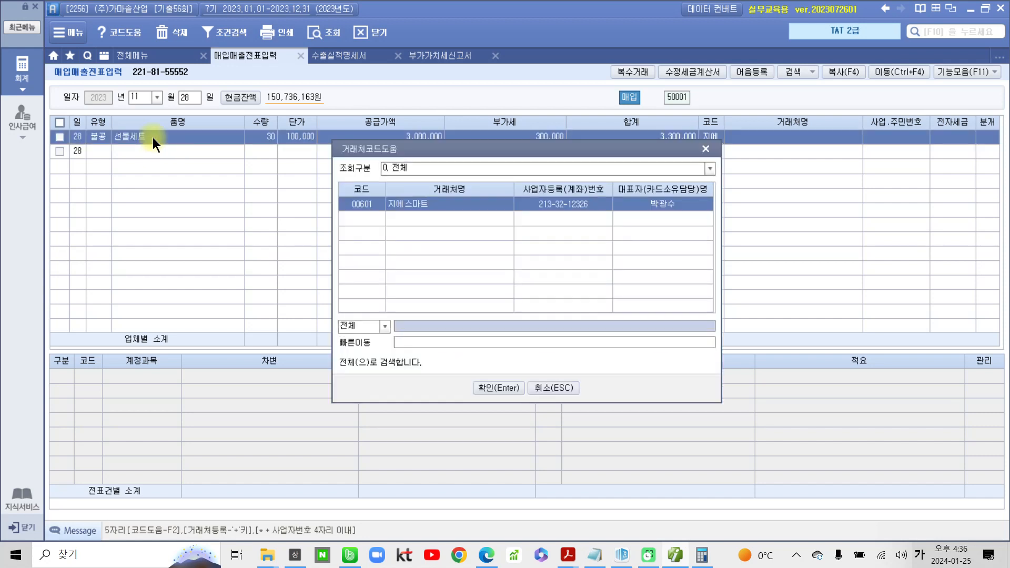
key("Return")
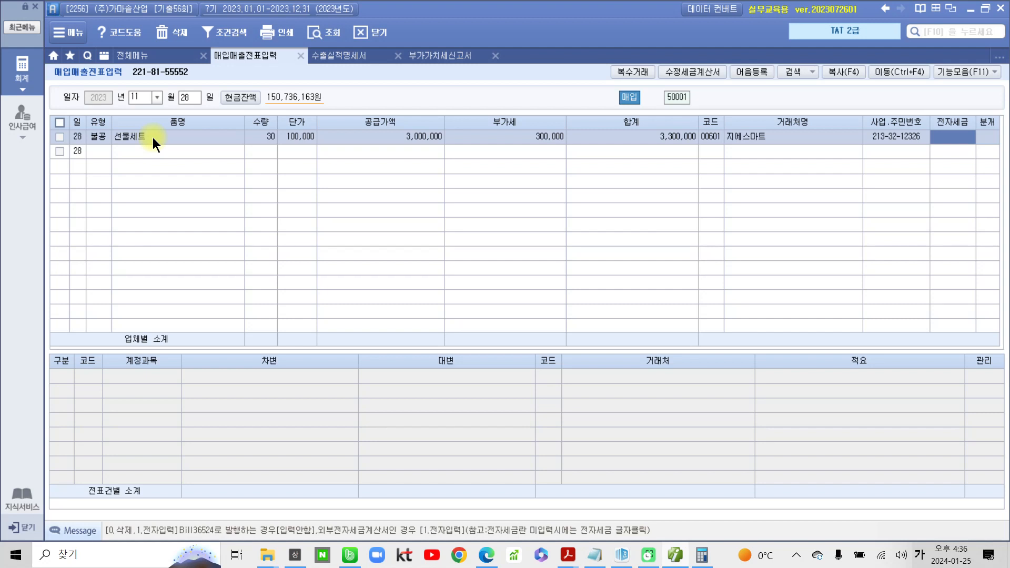
type("1")
key("Return")
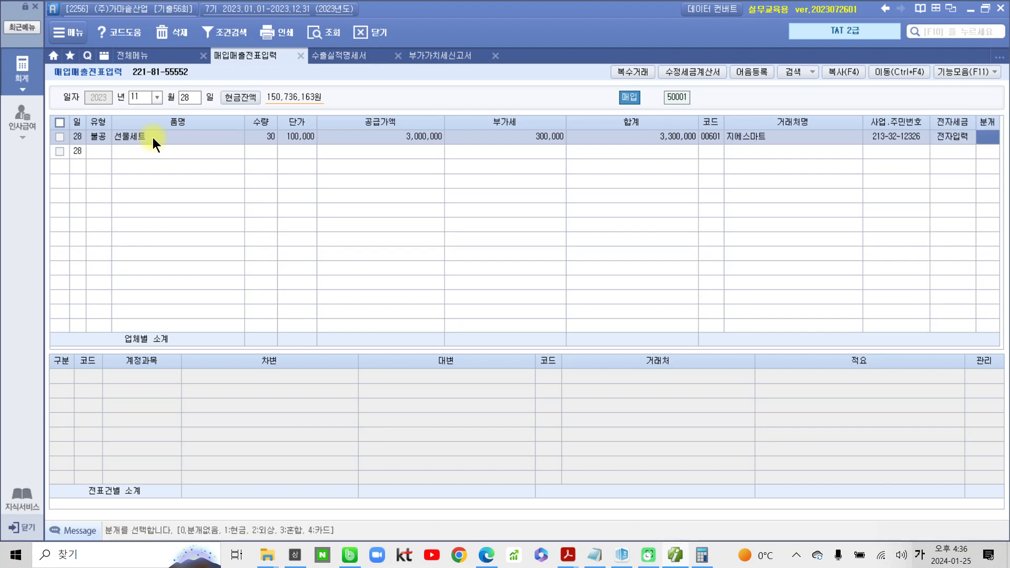
Journalize the 선물세트 purchase as 1:현금 and change its account to 813 접대비
type("1")
key("Return")
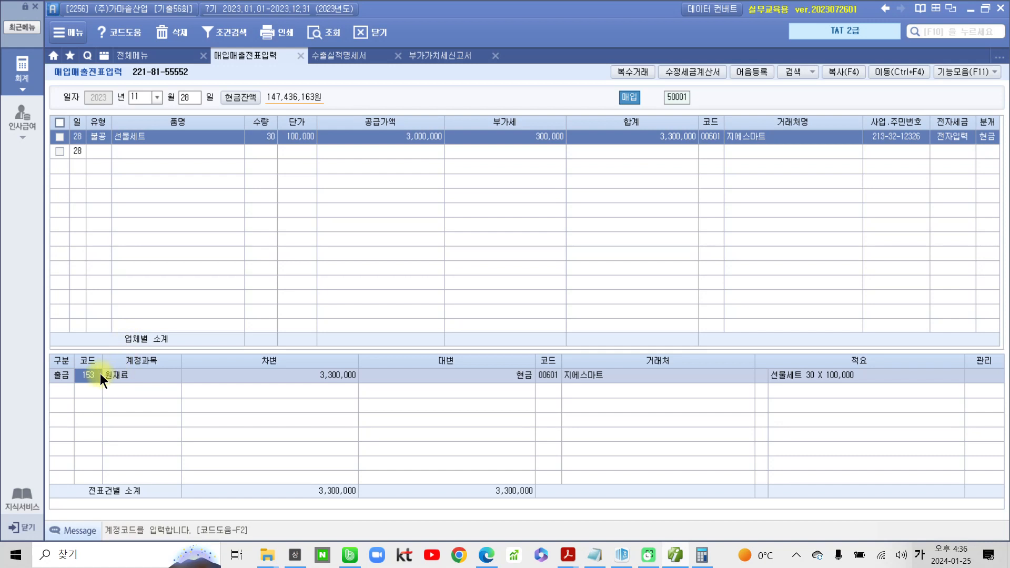
type("접대")
key("Return")
key("Down")
key("Down")
key("Down")
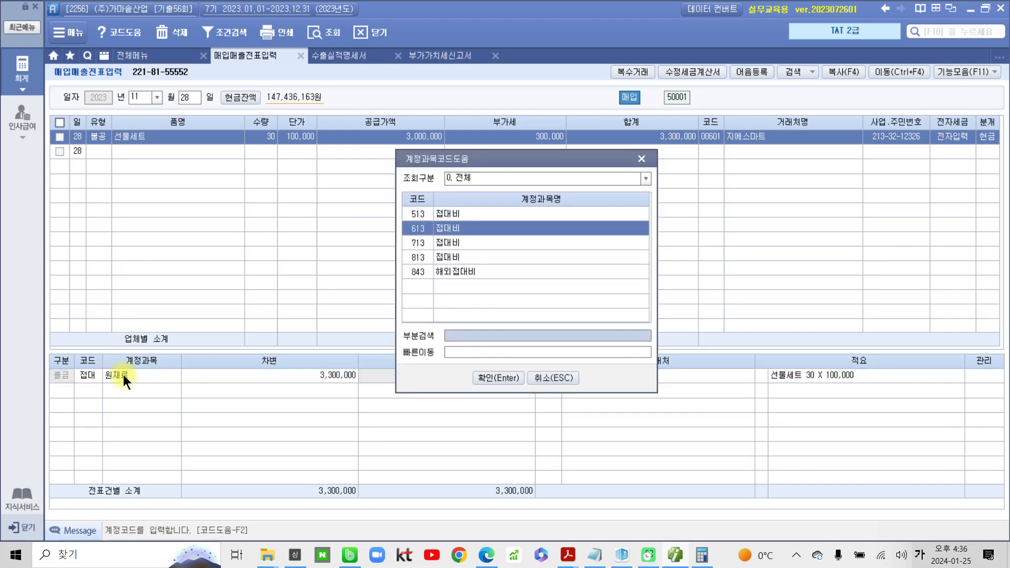
key("Return")
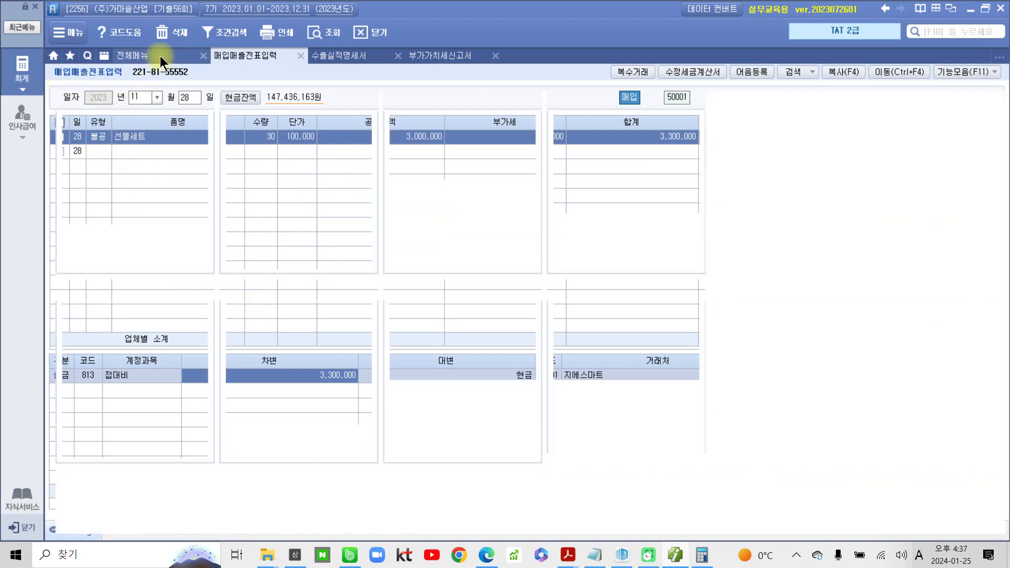
Open 일반전표입력 from the full menu and set the voucher date to December 30
left_click(159, 55)
left_click(296, 116)
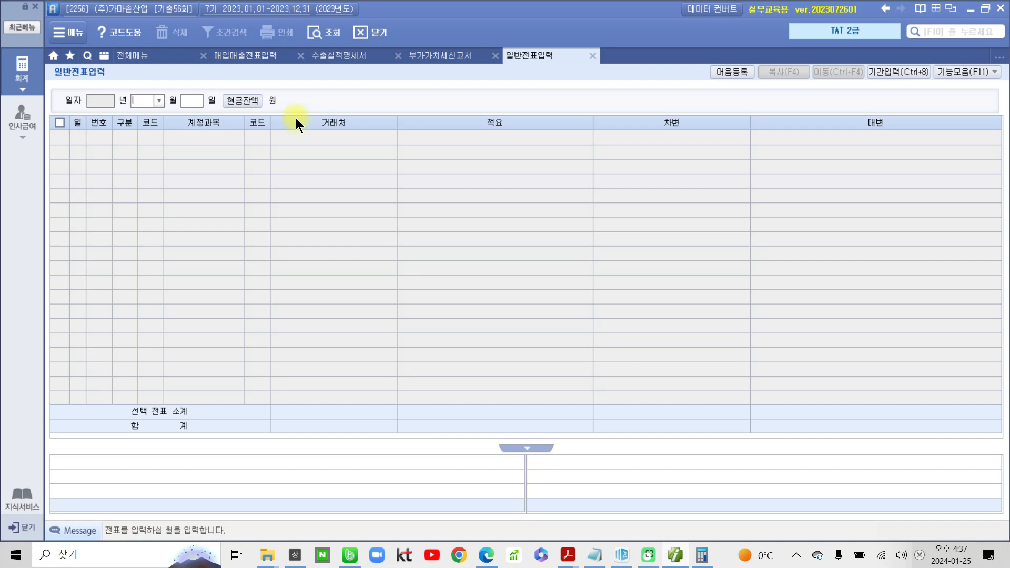
type("12")
key("Return")
type("30")
key("Return")
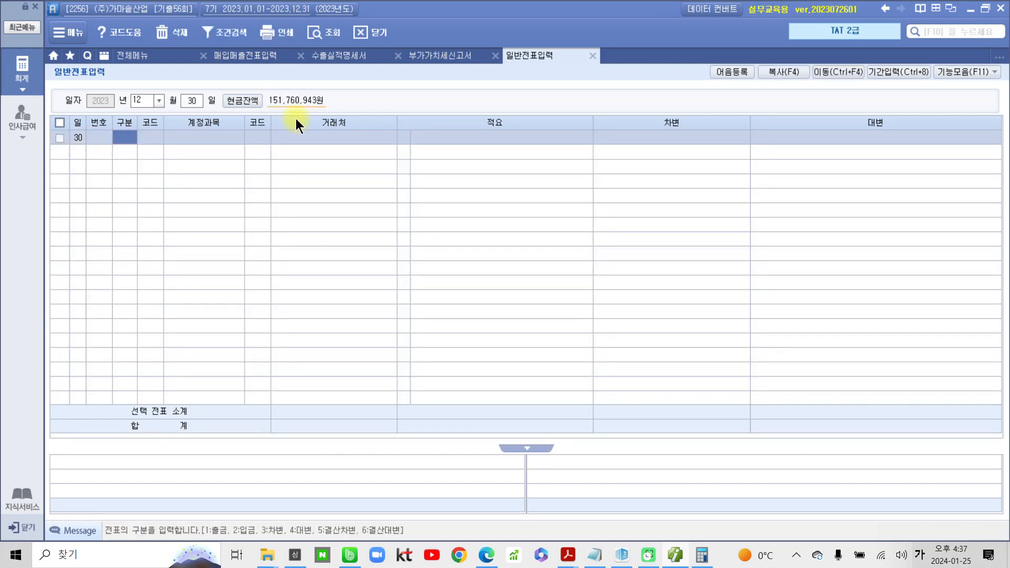
Enter a debit line for 513 접대비 with an amount of 220,000 in the December 30 voucher
type("3")
key("Return")
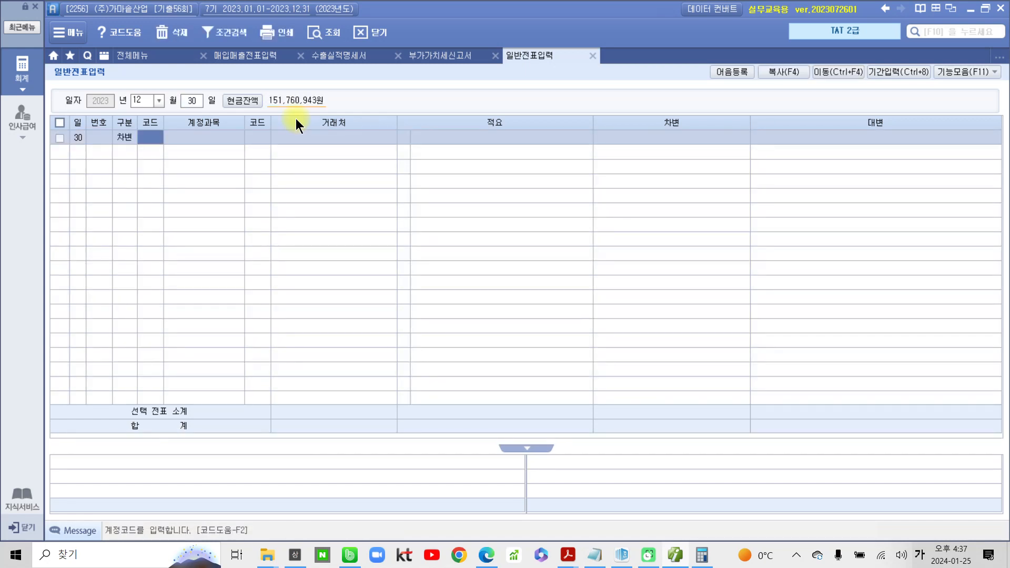
type("접대")
key("Return")
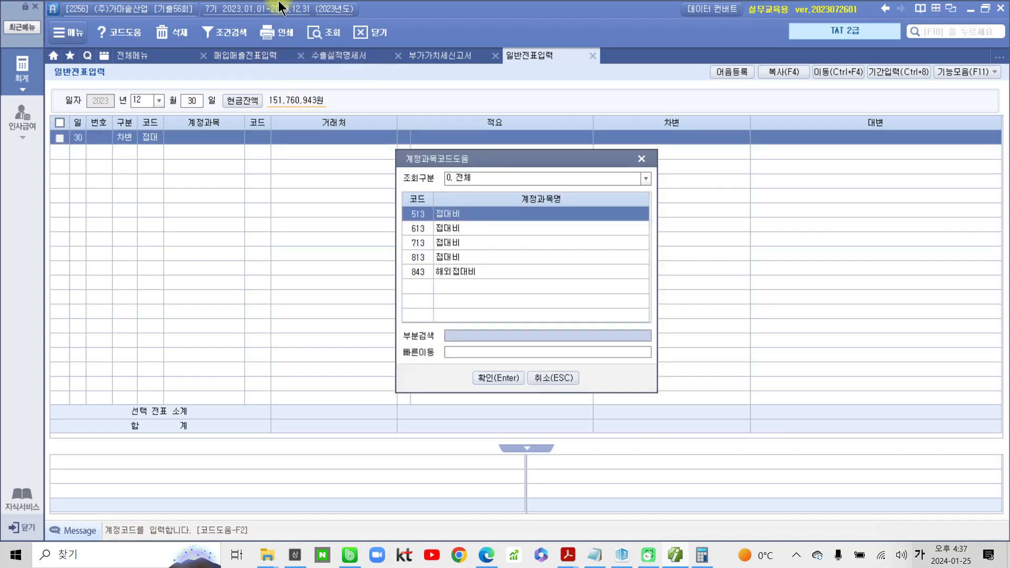
key("Return")
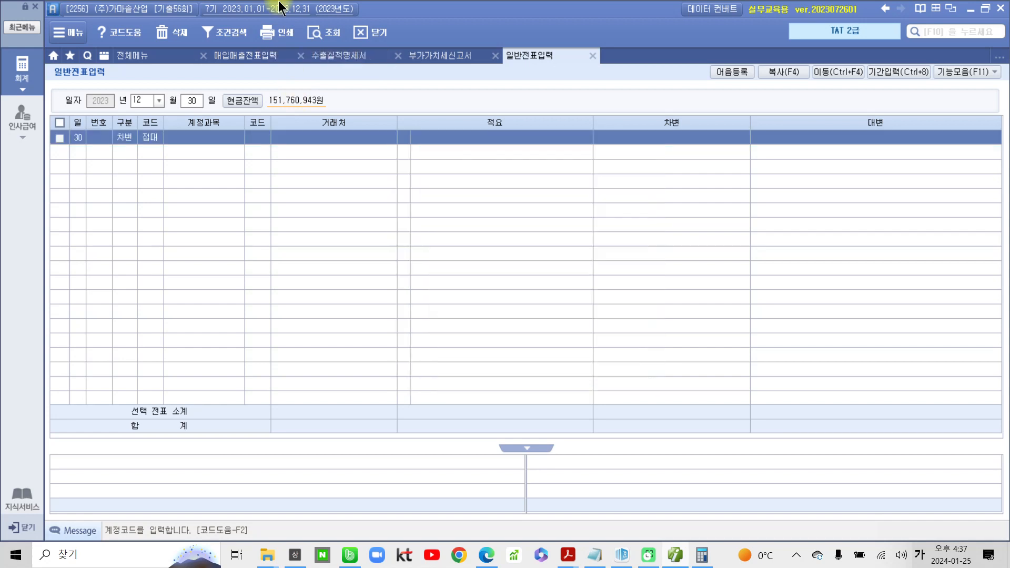
key("Return")
key("Return")
key("Return")
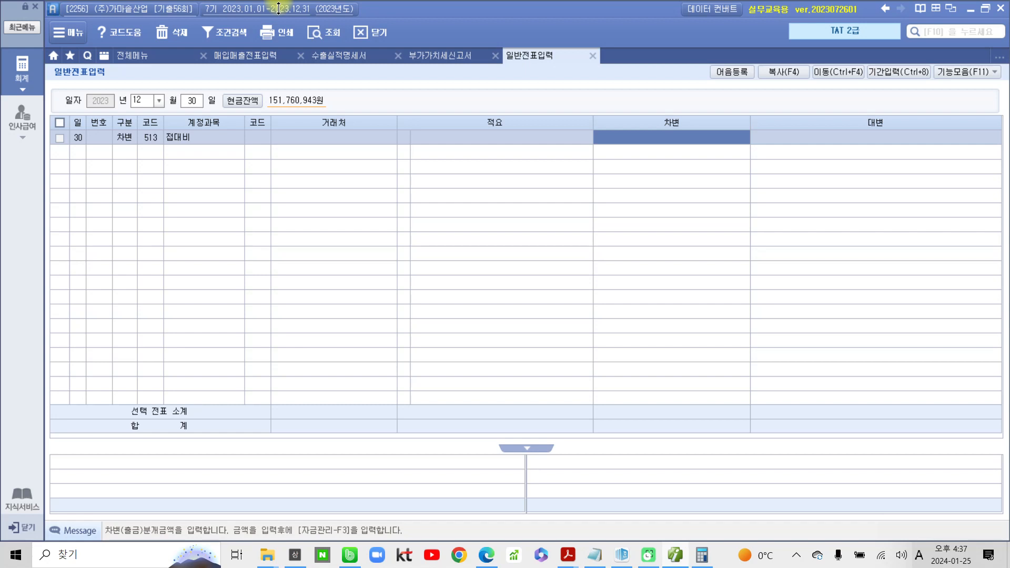
type("2200000")
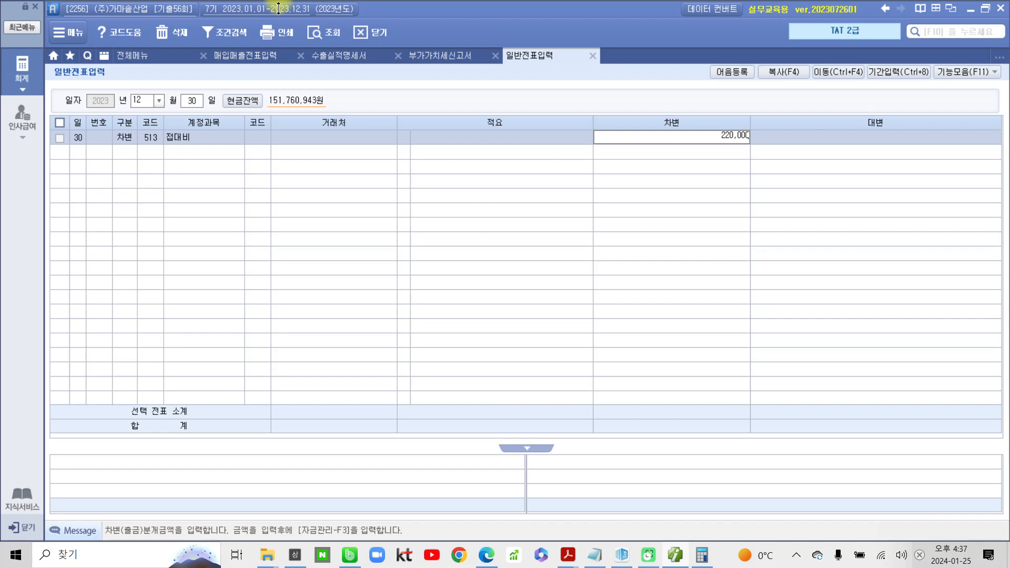
key("Return")
Enter the matching credit line for 253 미지급금 with 삼성카드 as the vendor and an amount of 220,000
type("4")
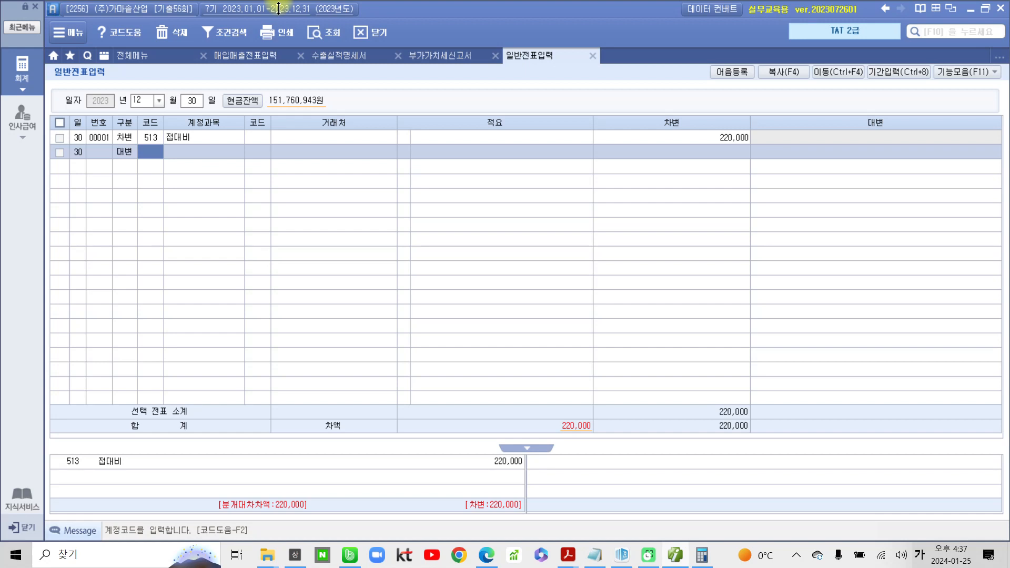
type("253")
key("Return")
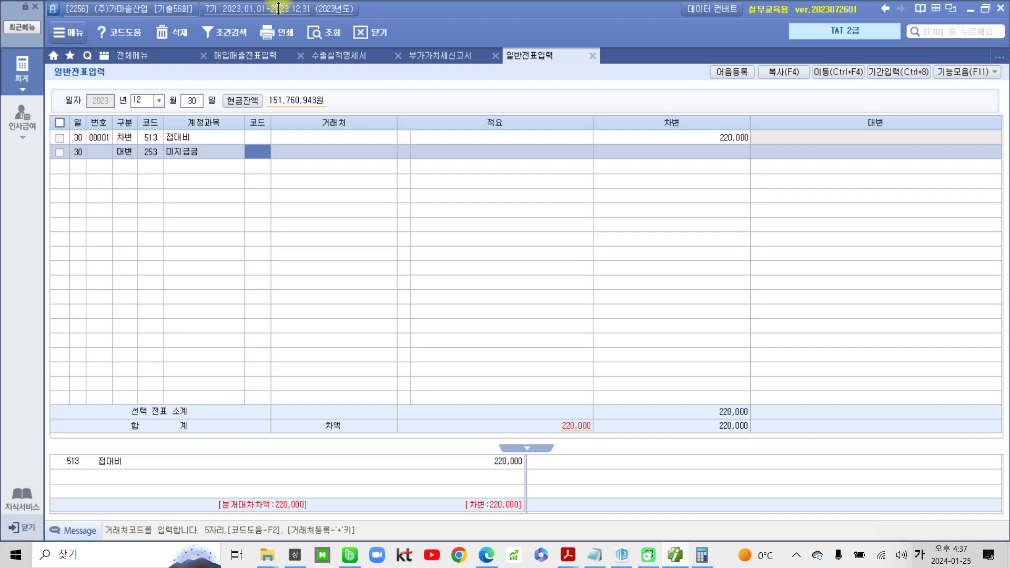
type("99600")
key("Return")
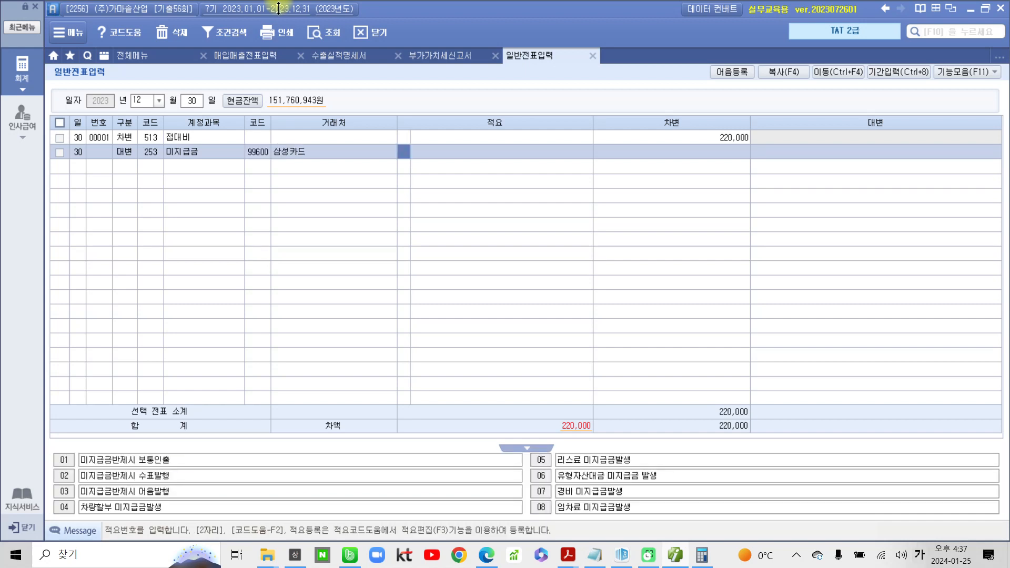
key("Return")
key("Return")
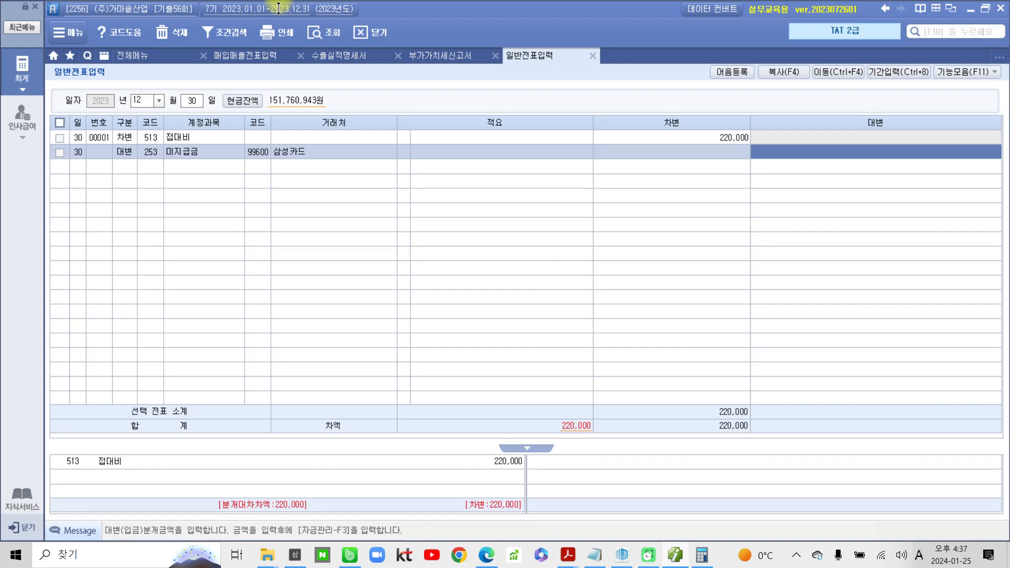
type("220,000")
key("Return")
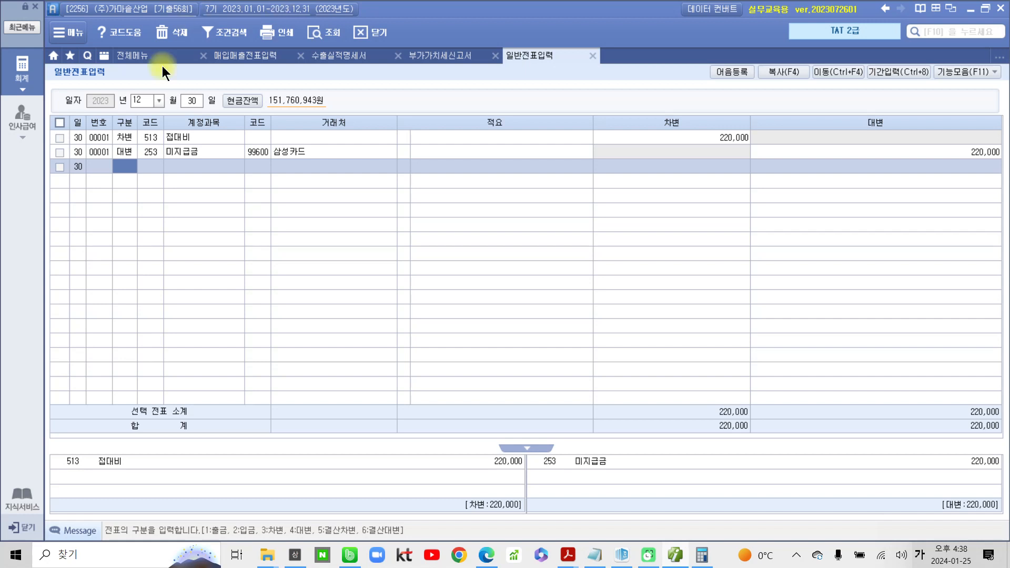
left_click(153, 149)
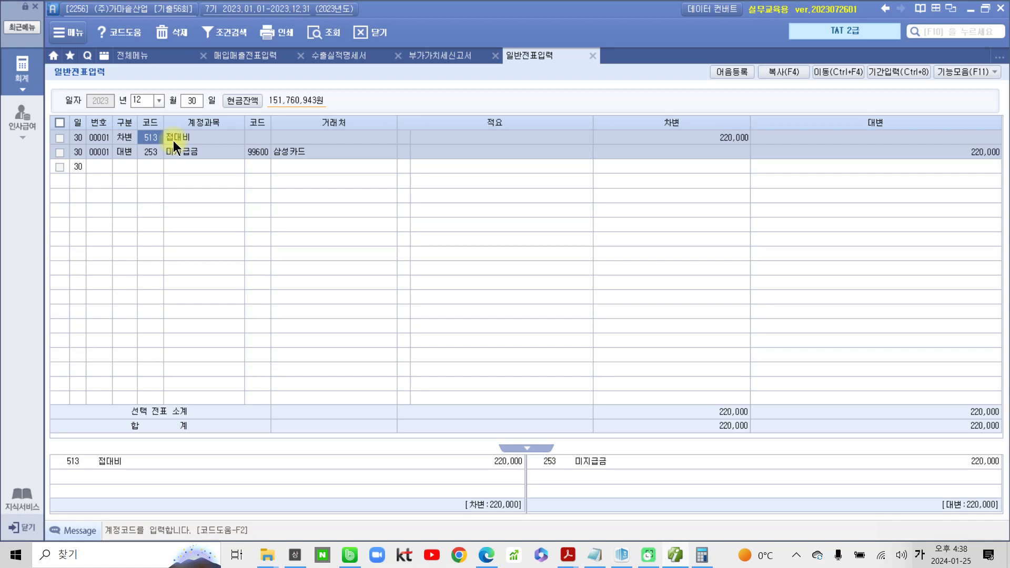
left_click(176, 153)
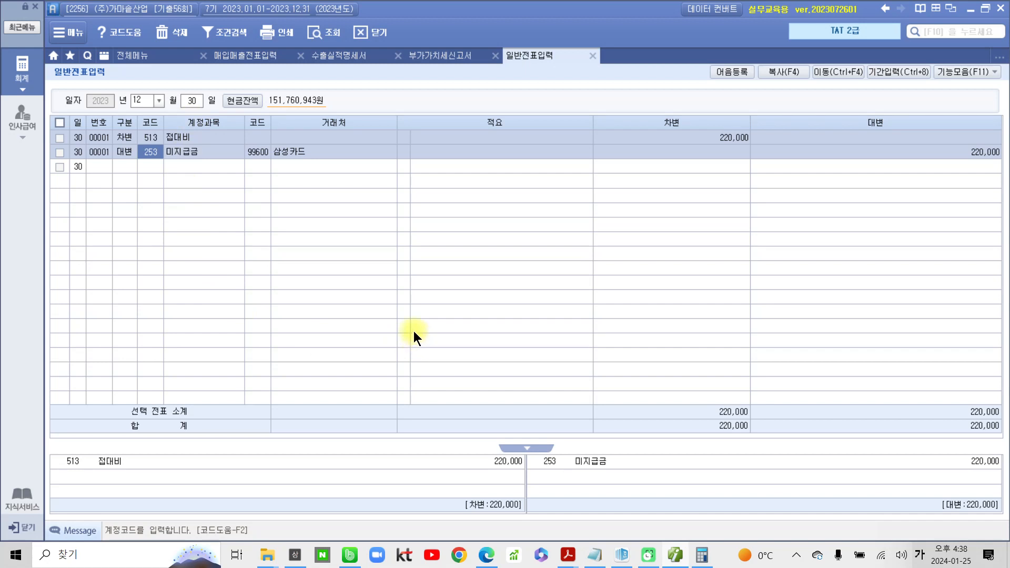
Switch to the exam PDF in Acrobat and highlight the number 2 and "[매입세액불공제내역]을" in the second task
left_click(568, 555)
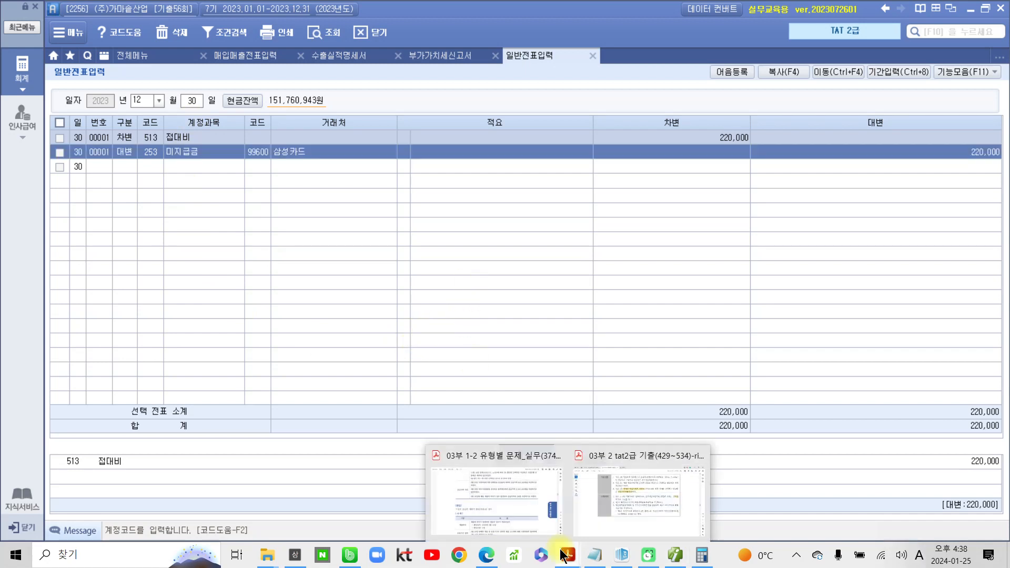
left_click(633, 506)
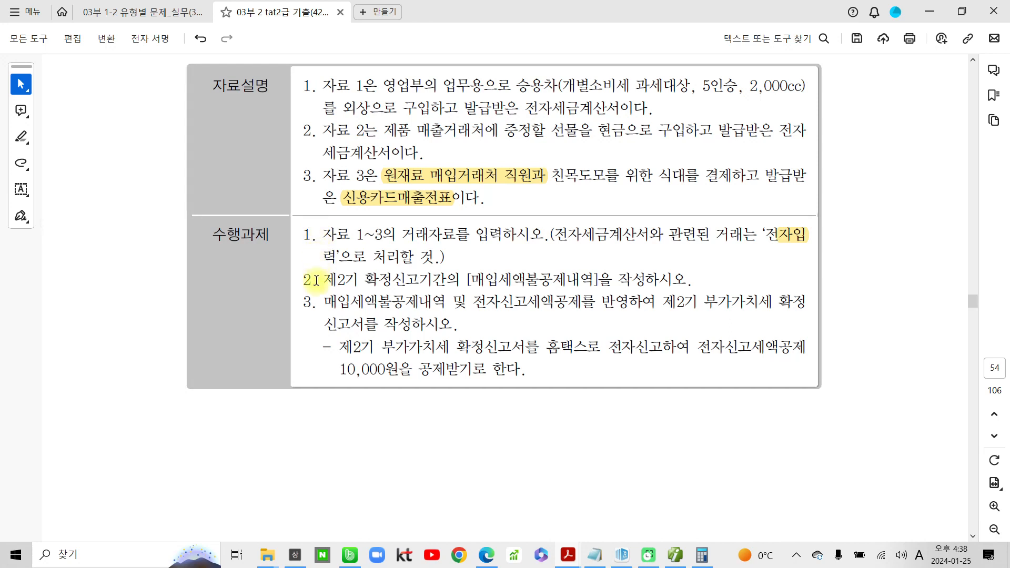
left_click_drag(304, 280, 317, 280)
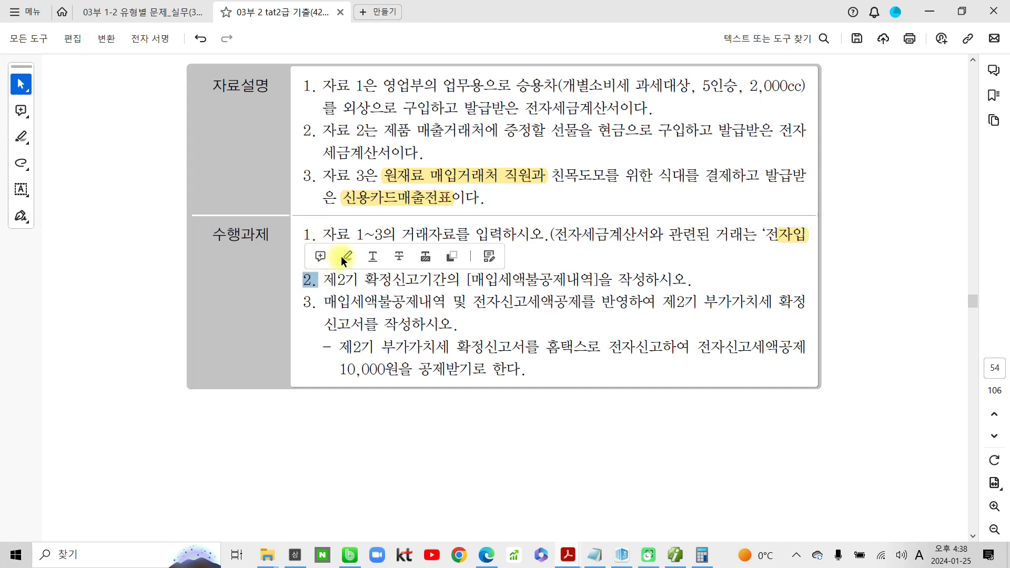
left_click(345, 257)
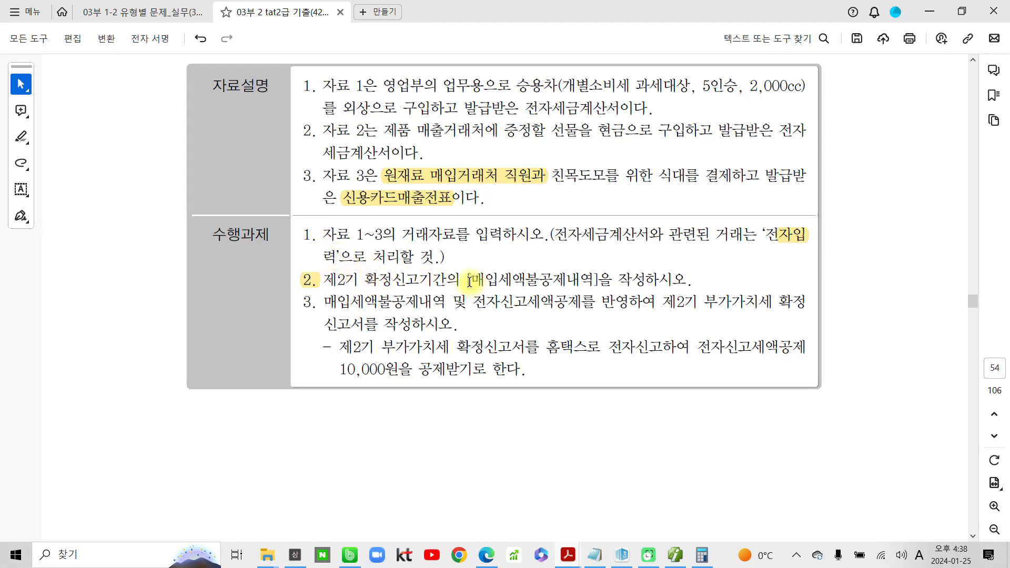
left_click_drag(468, 281, 610, 285)
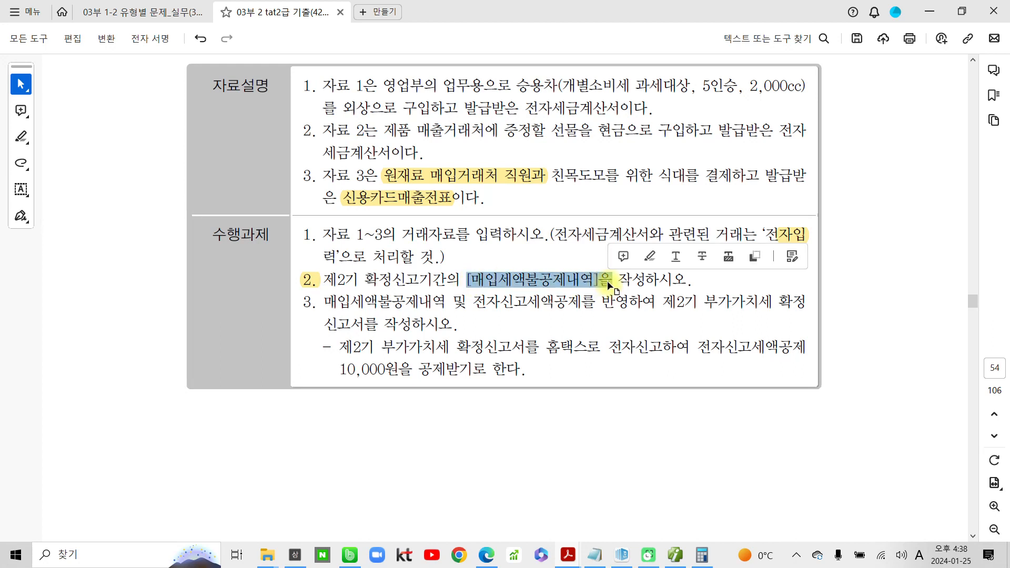
left_click(649, 257)
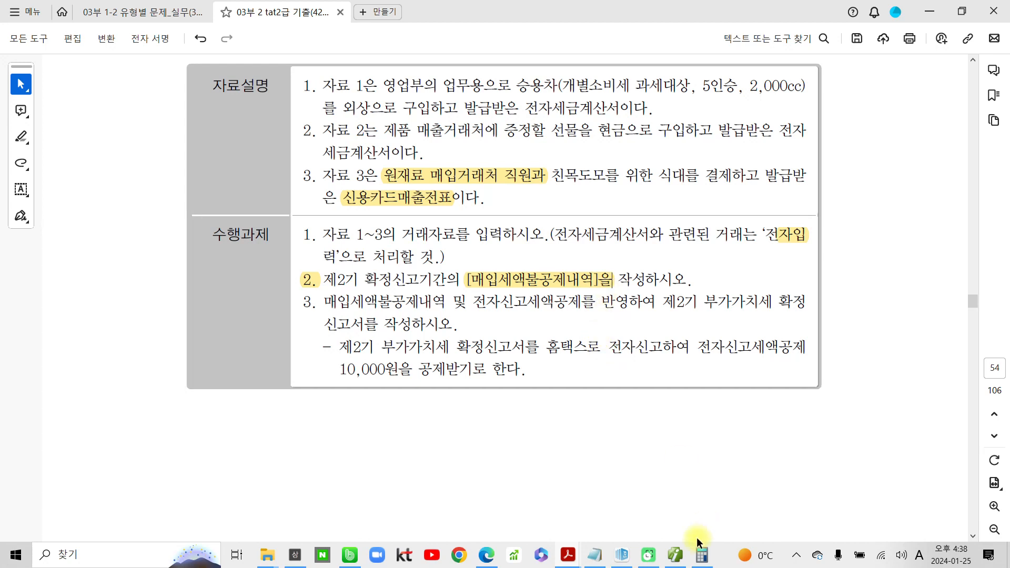
Switch back to Smart A and open 매입세액불공제내역 for months 10 to 12, declining the saved data
left_click(702, 555)
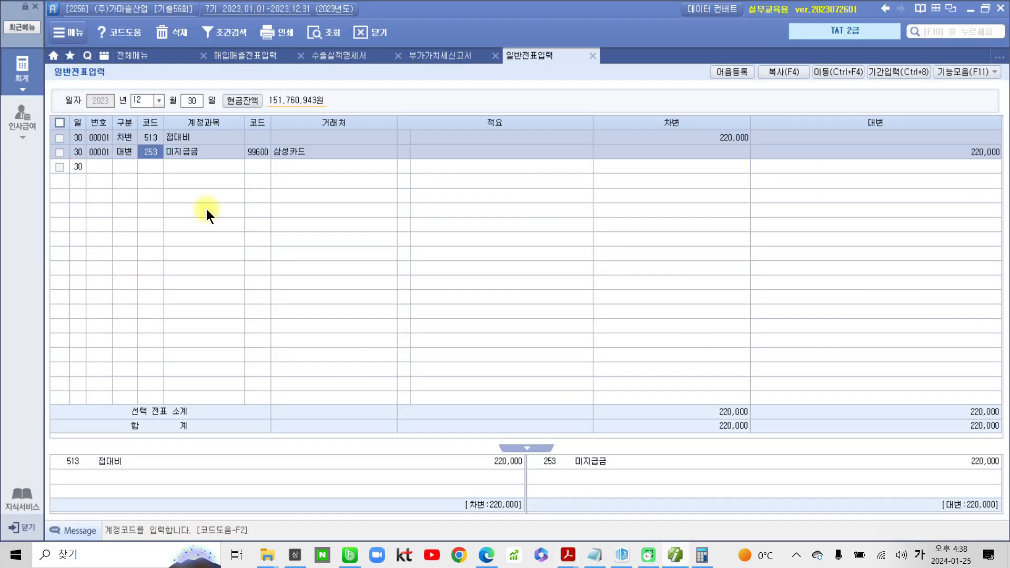
left_click(136, 58)
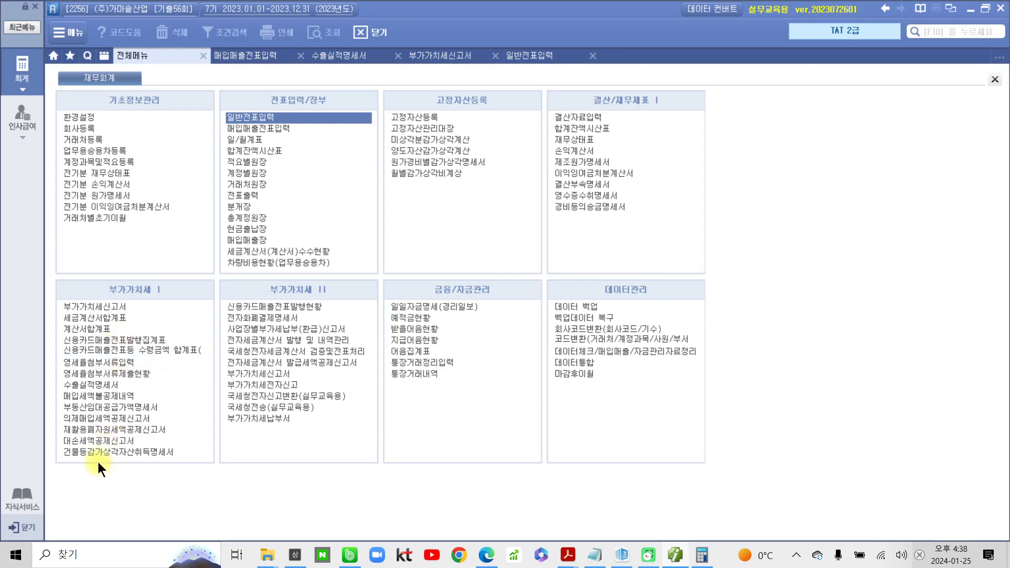
left_click(100, 396)
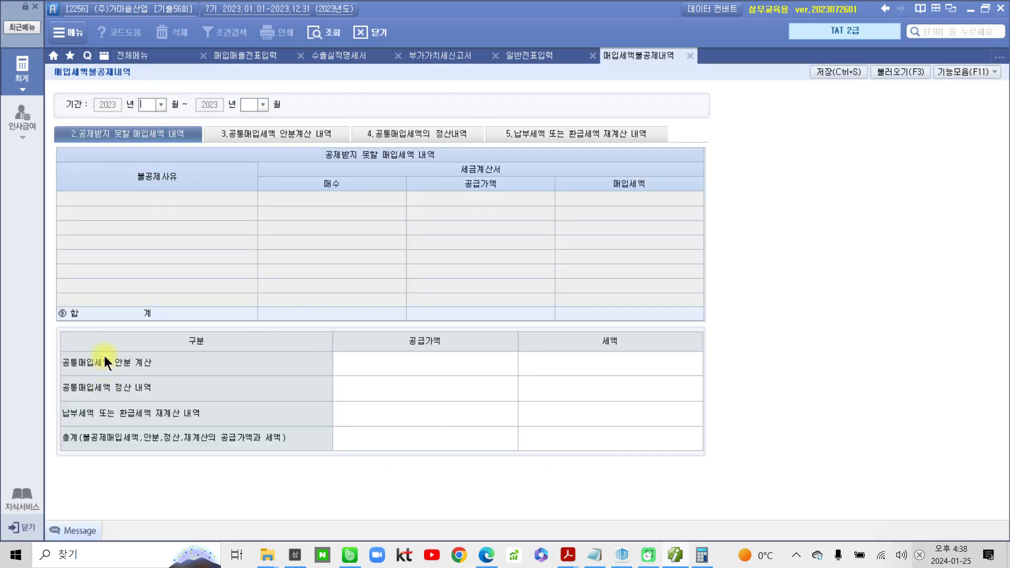
type("10")
key("Return")
type("12")
key("Return")
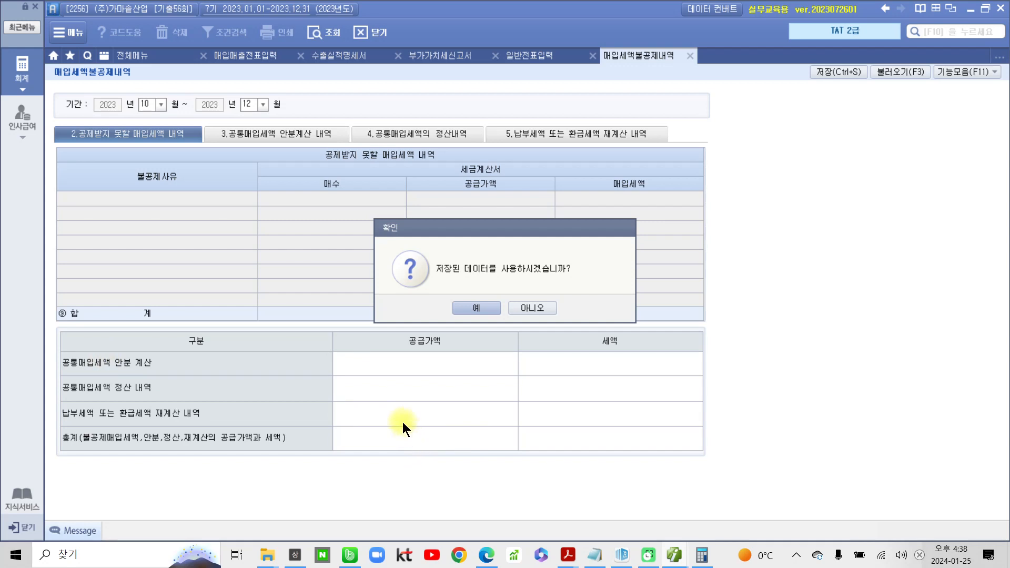
left_click(533, 308)
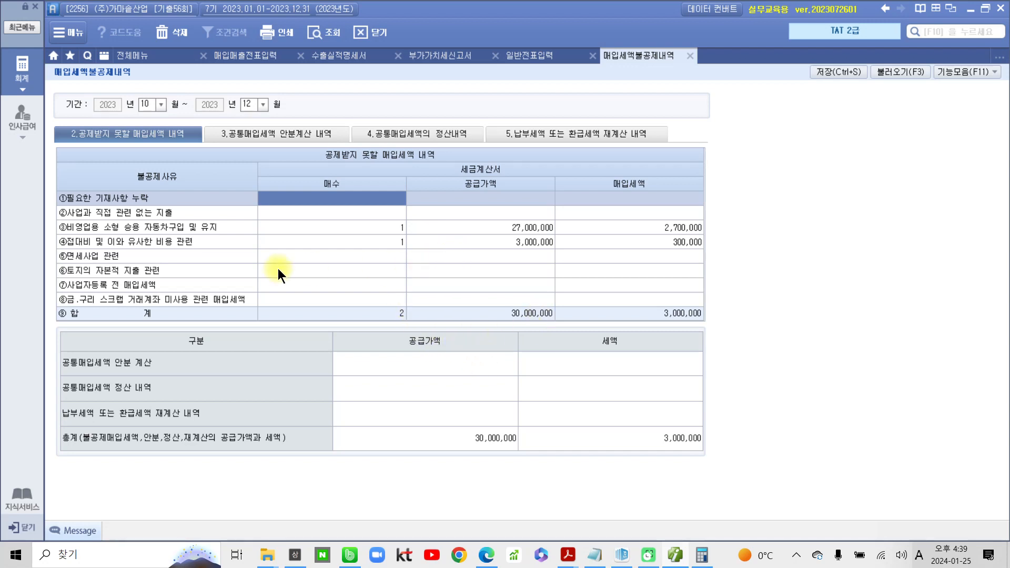
Check the rows for 비영업용 소형 승용 자동차 and 접대비, and save the 매입세액불공제내역
left_click(330, 229)
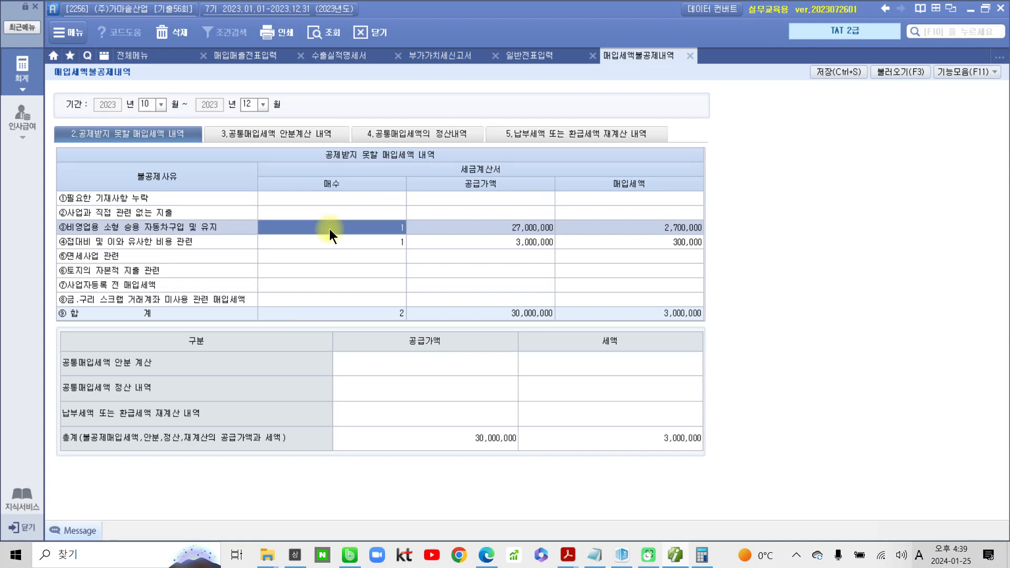
left_click(333, 247)
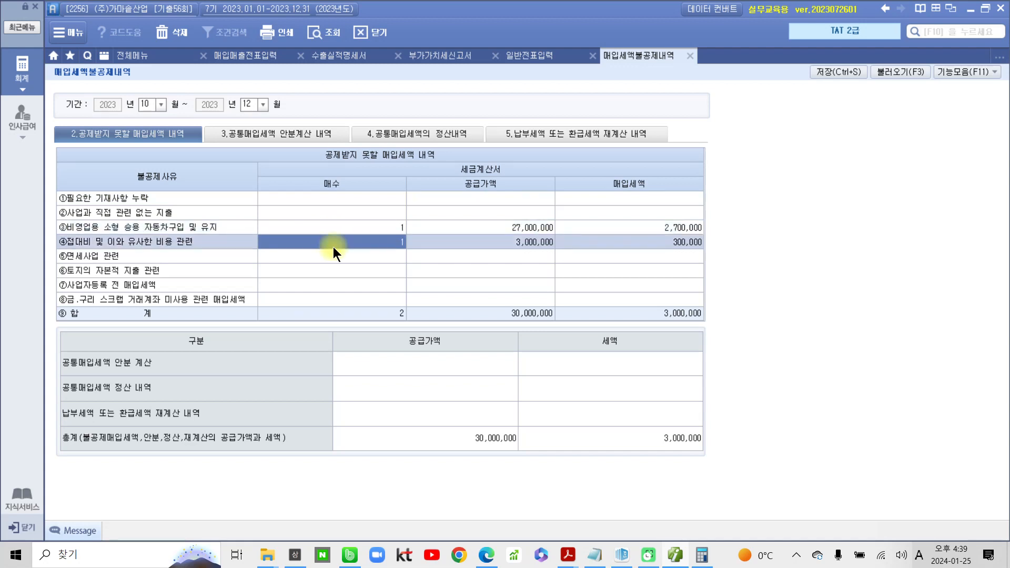
left_click(362, 230)
left_click(362, 241)
left_click(838, 73)
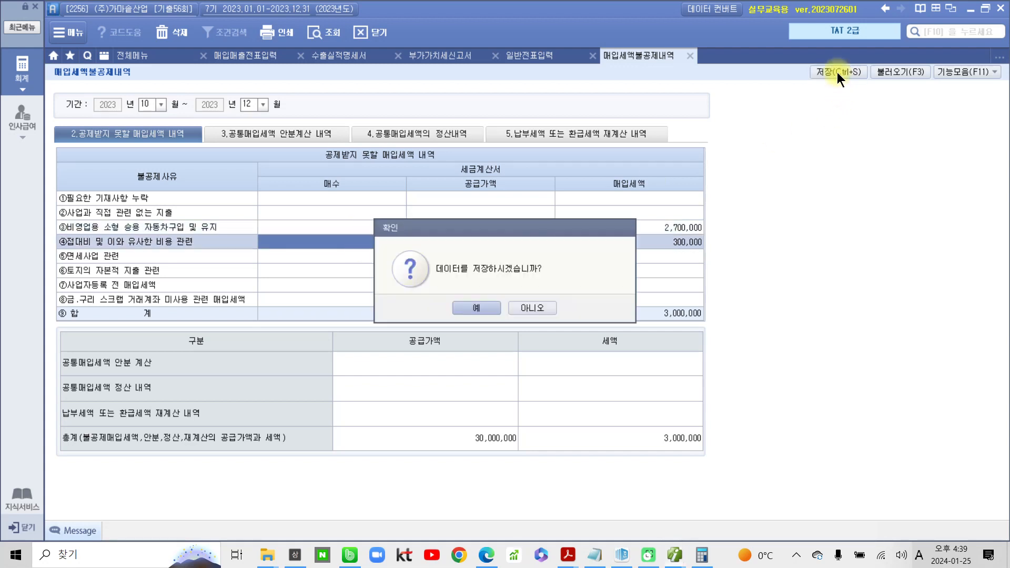
left_click(476, 308)
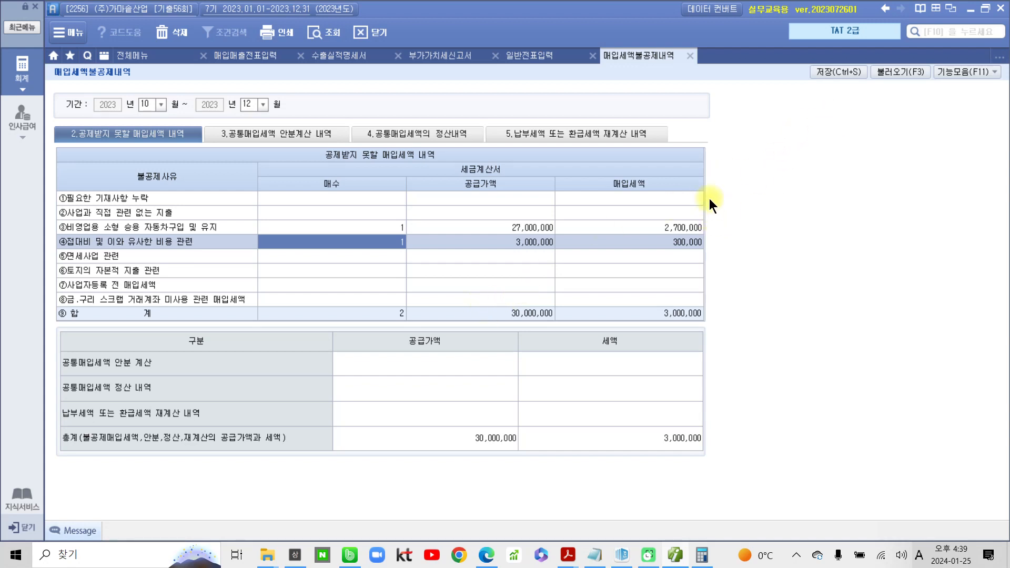
Switch to the exam PDF in Acrobat and highlight the 전자신고세액공제 amount "10,000원" in the third task
mouse_move(674, 559)
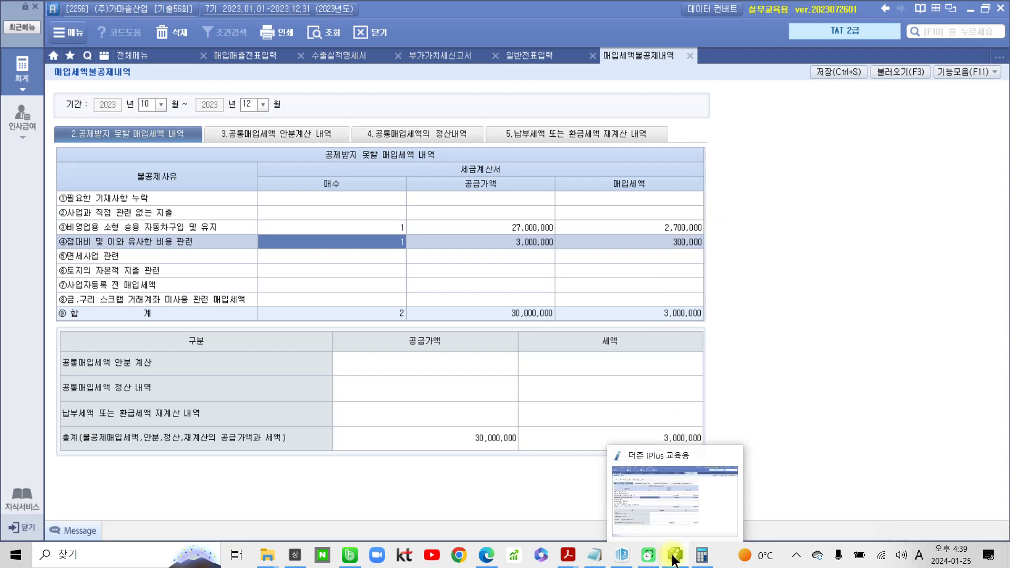
mouse_move(568, 558)
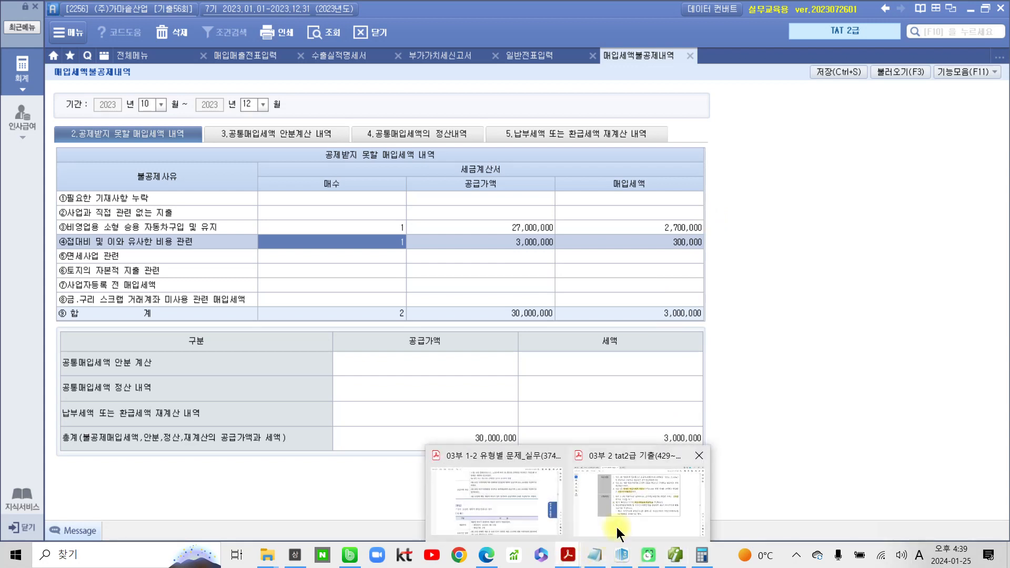
left_click(617, 527)
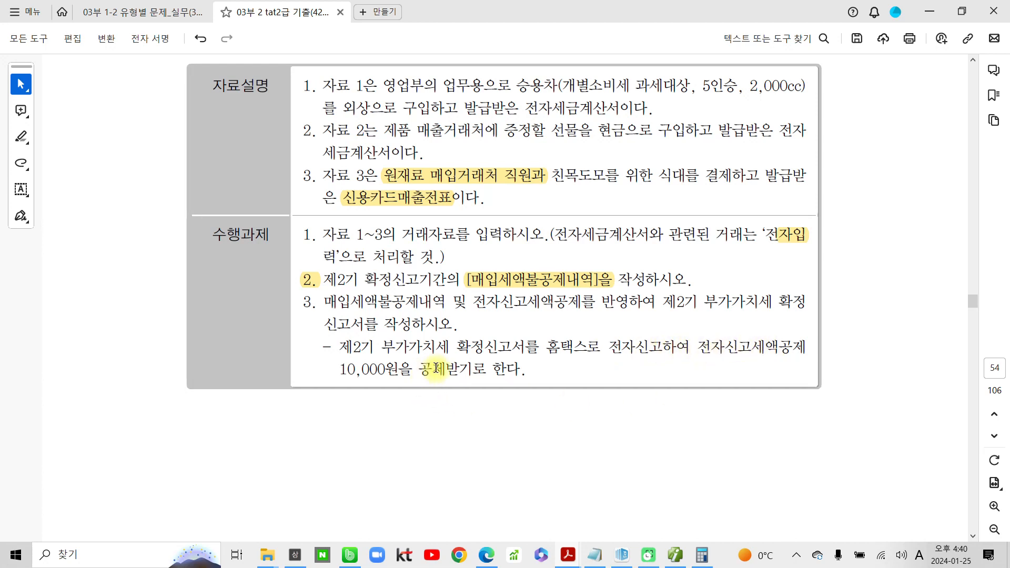
left_click_drag(340, 370, 401, 370)
left_click(444, 345)
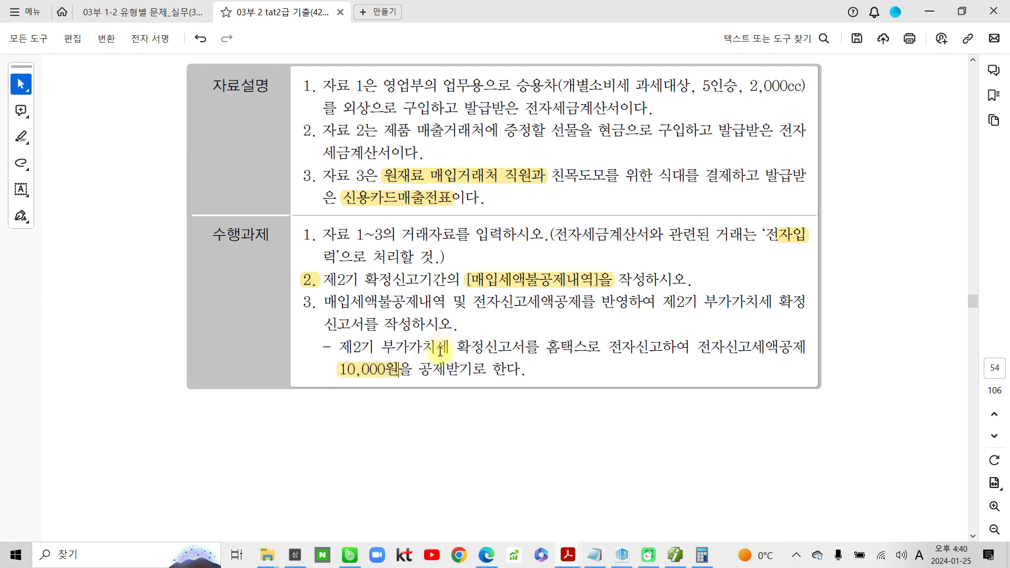
Switch back to Smart A and open 부가가치세신고서 from the full menu
left_click(675, 555)
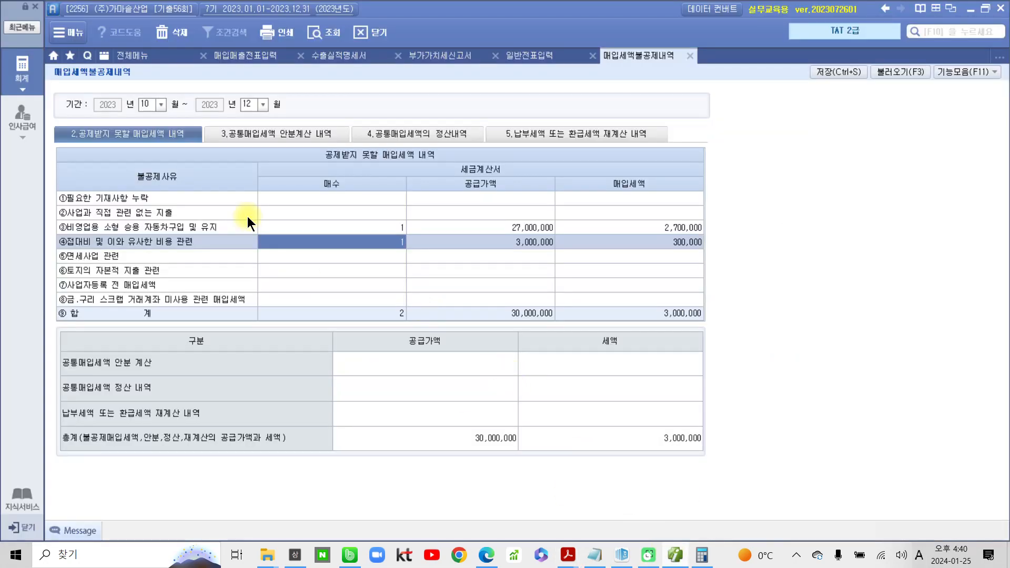
left_click(128, 56)
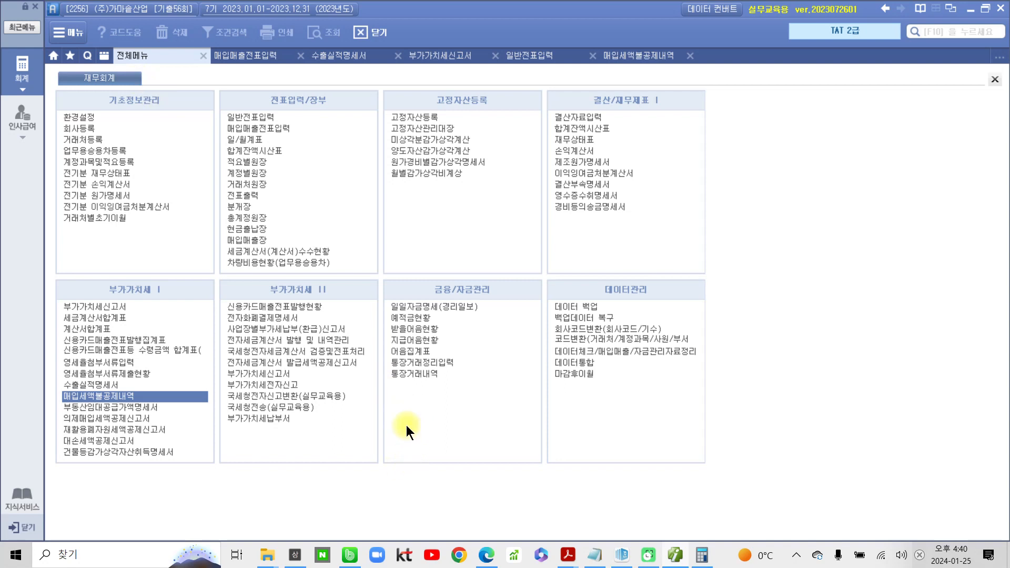
left_click(115, 393)
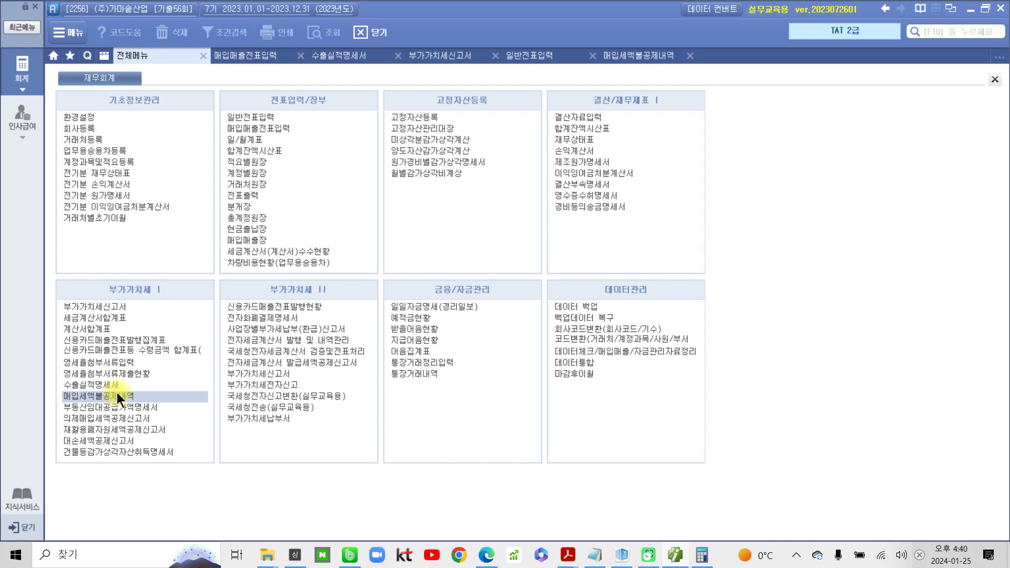
left_click(127, 311)
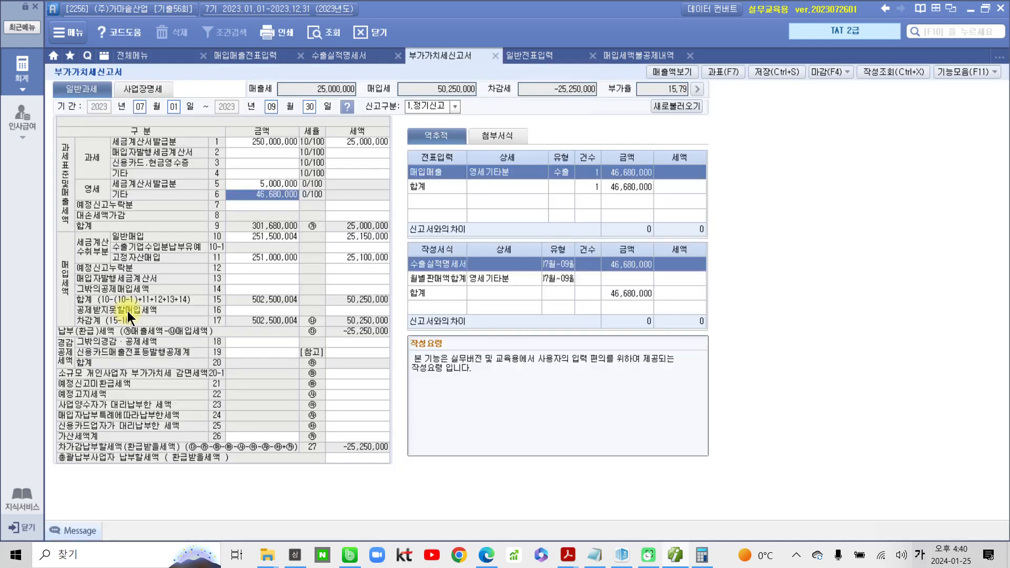
Set the 부가가치세신고서 period to months 10 through 12 and load the return
left_click(138, 108)
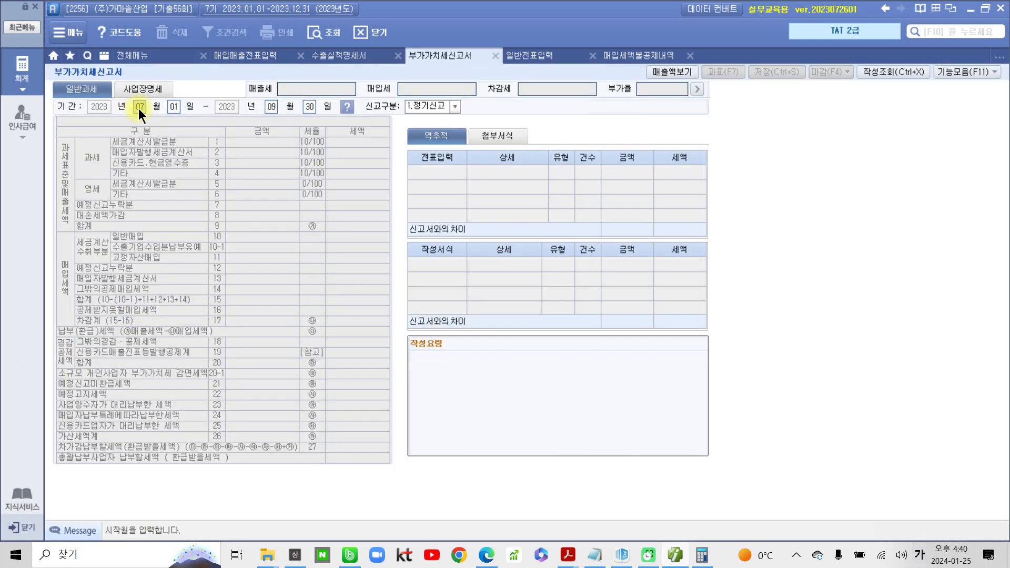
type("10")
key("Return")
type("12")
key("Return")
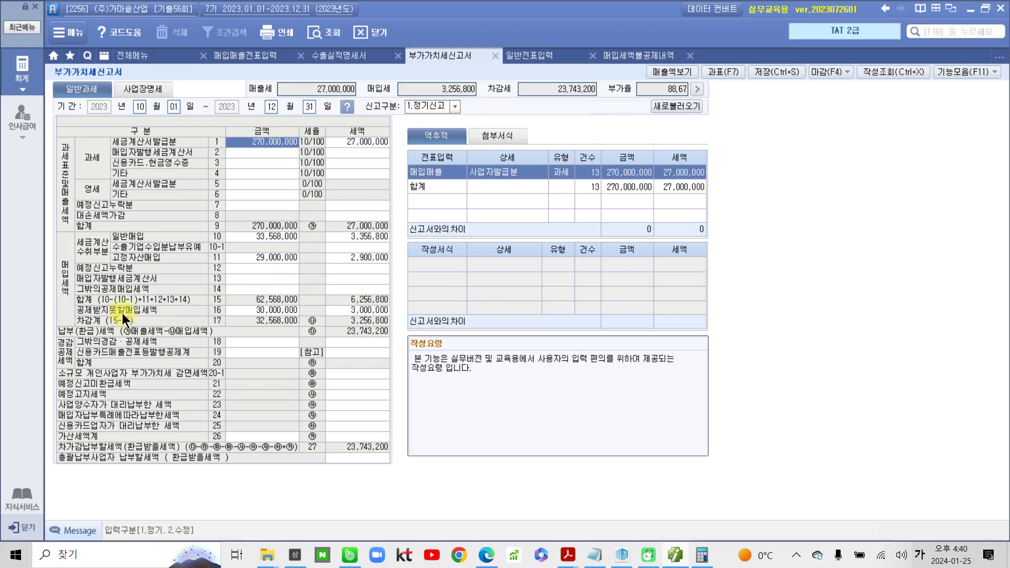
Check the amount and tax of the 공제받지못할매입세액 row against its voucher and attached-form breakdown
left_click(254, 311)
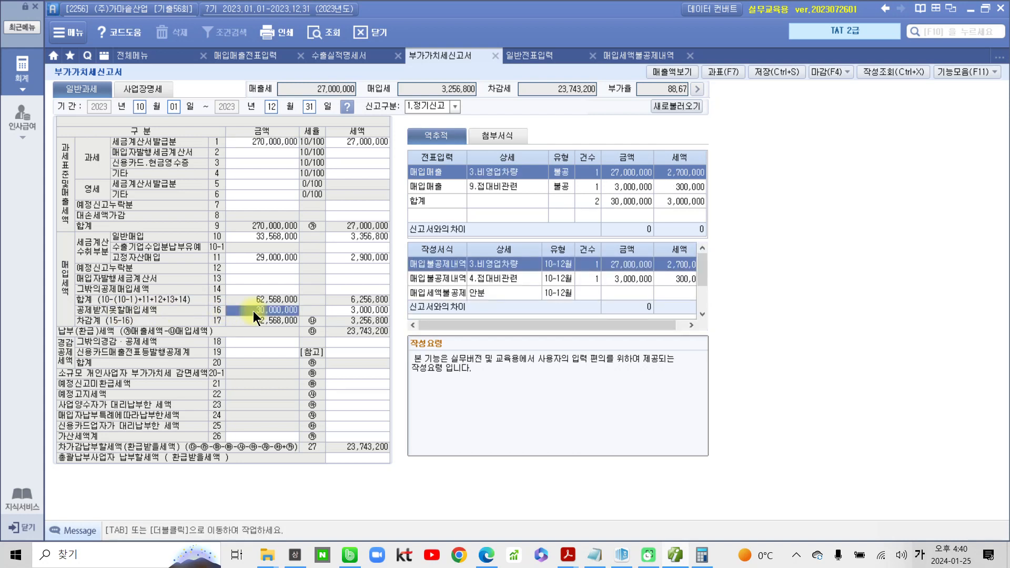
left_click(355, 309)
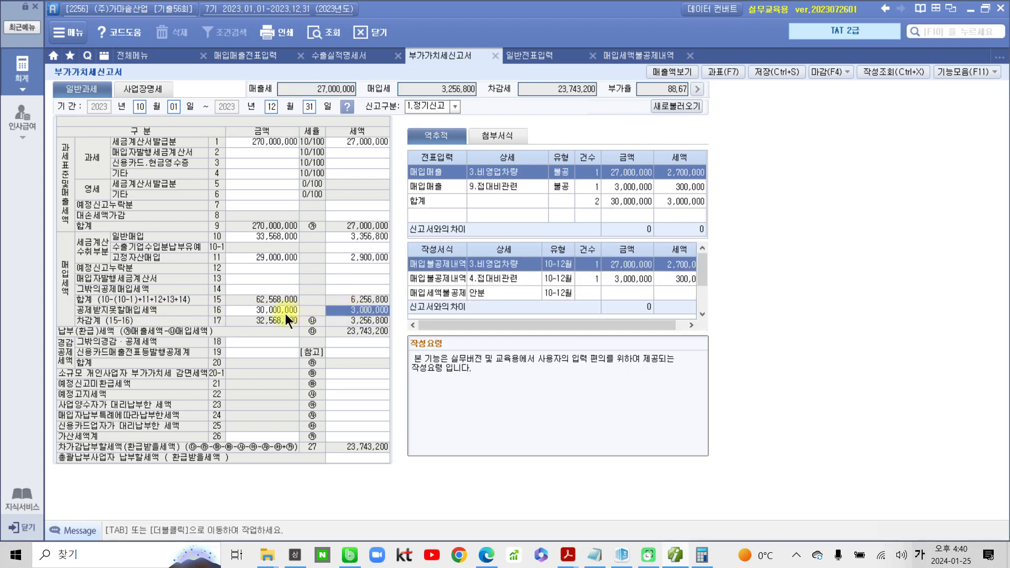
left_click(285, 313)
left_click(343, 309)
Enter 10,000 as the 전자신고및전자고지 credit in the 그 밖의 경감·공제 세액 명세 and save the return
left_click(338, 341)
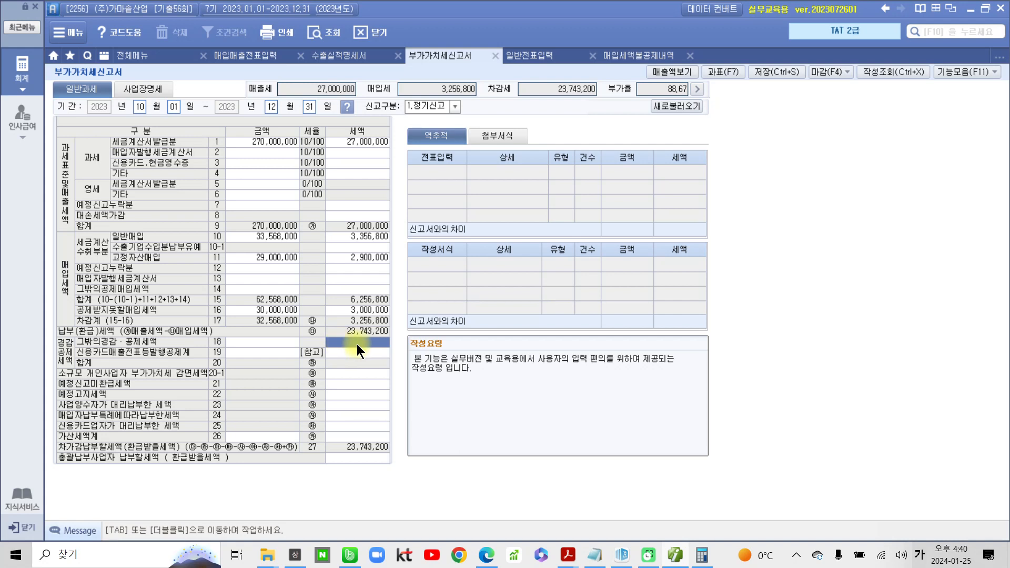
double_click(357, 344)
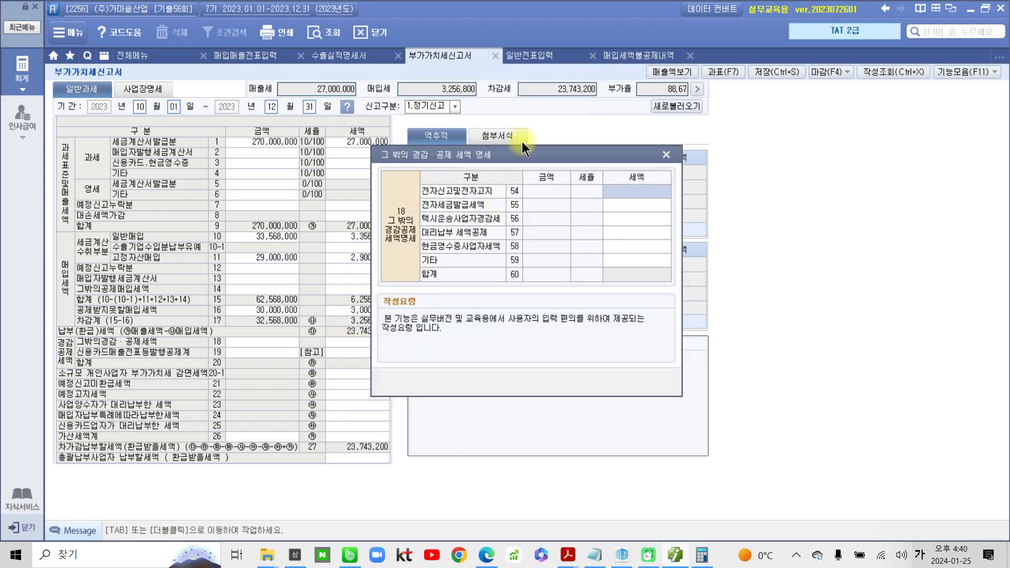
left_click_drag(522, 149, 380, 217)
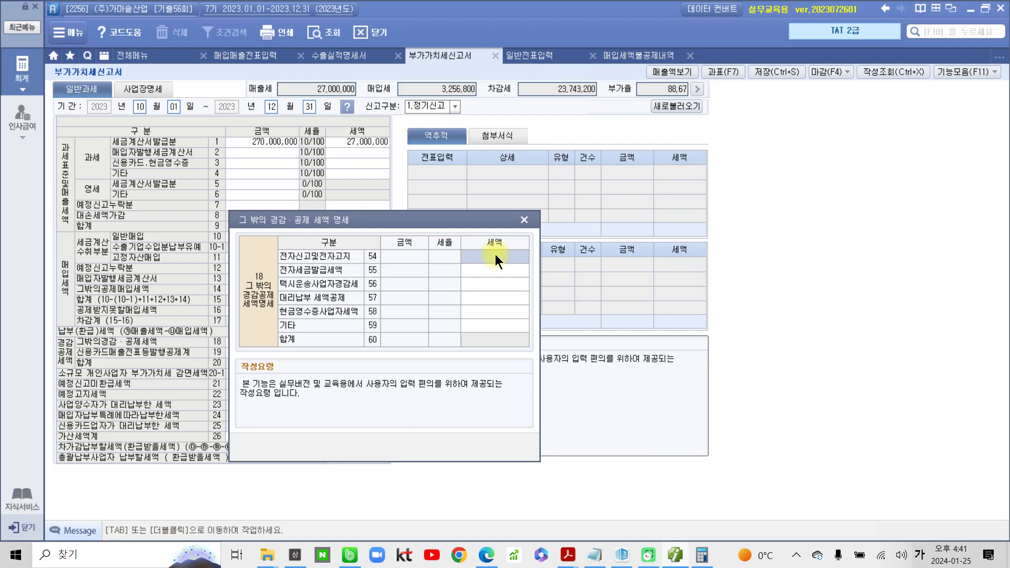
type("10,000")
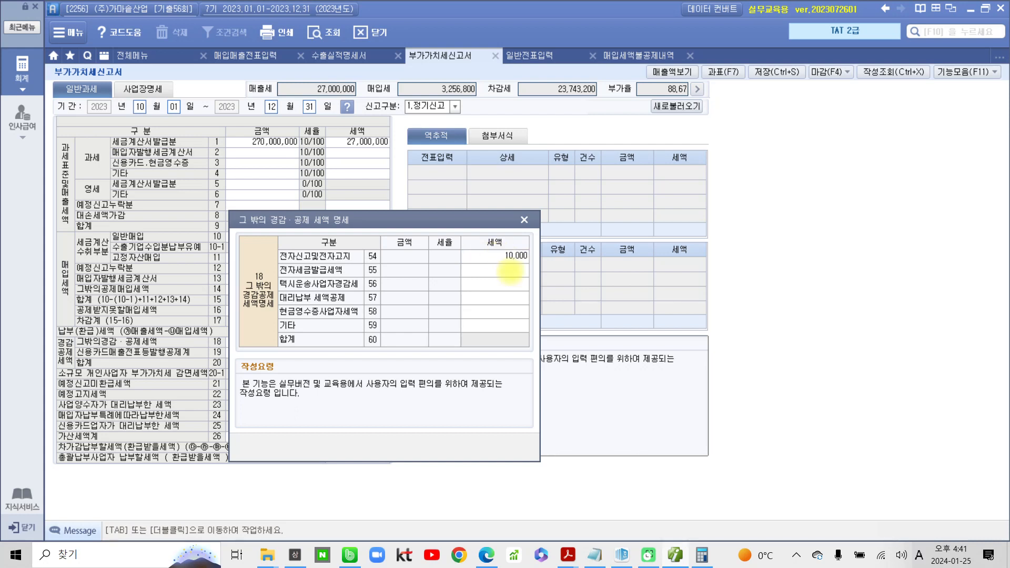
left_click(510, 271)
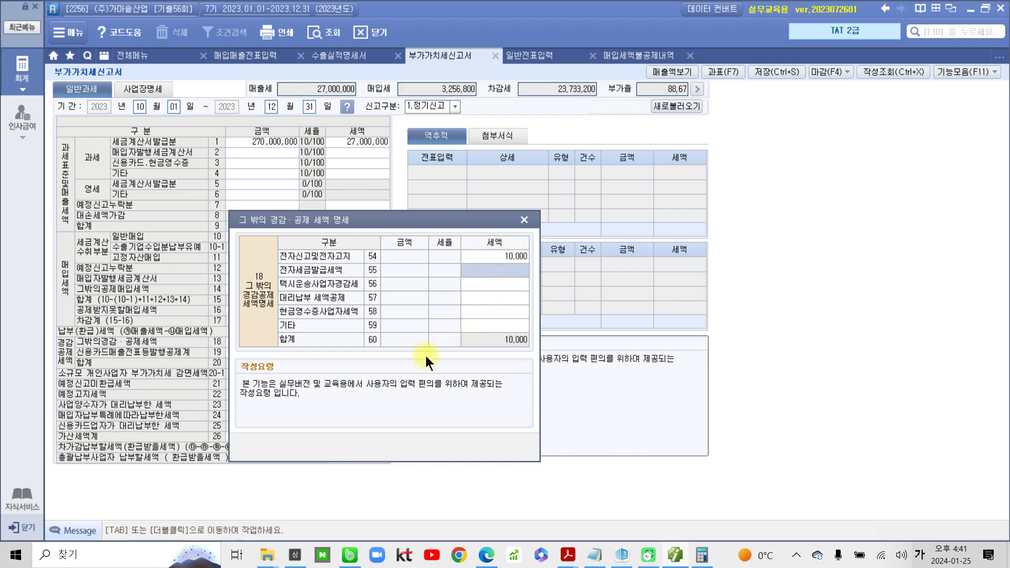
left_click(524, 220)
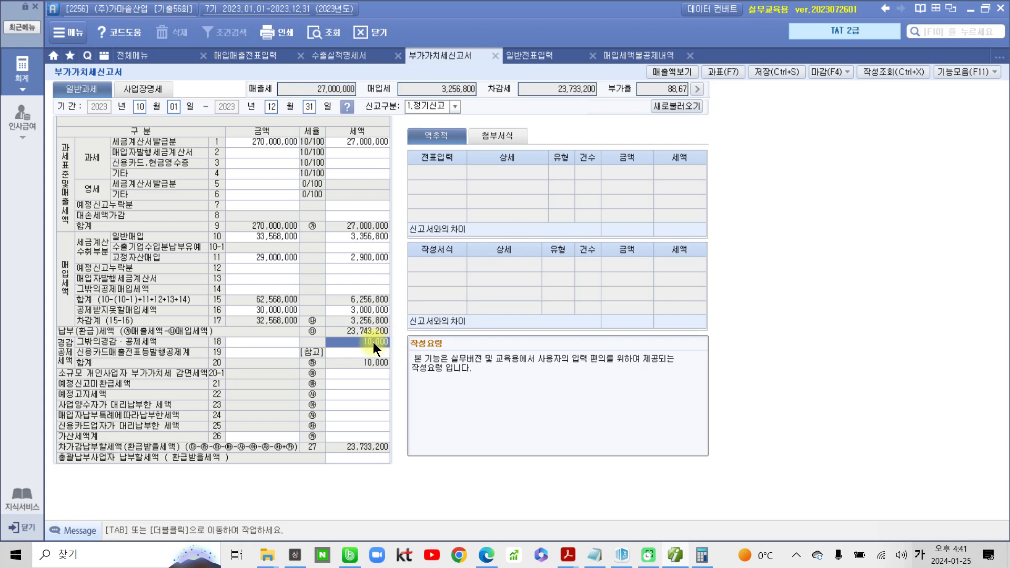
left_click(766, 71)
left_click(504, 308)
Switch to the exam PDF in Acrobat and reread the 자료설명, especially 자료 3, and the 수행과제 items
left_click(667, 558)
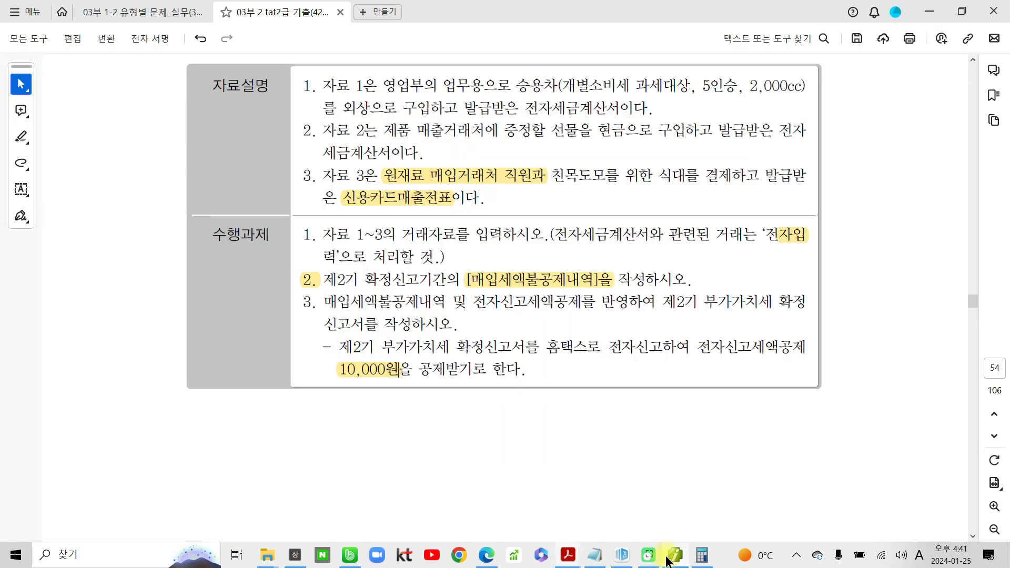
scroll(556, 455, "up", 3)
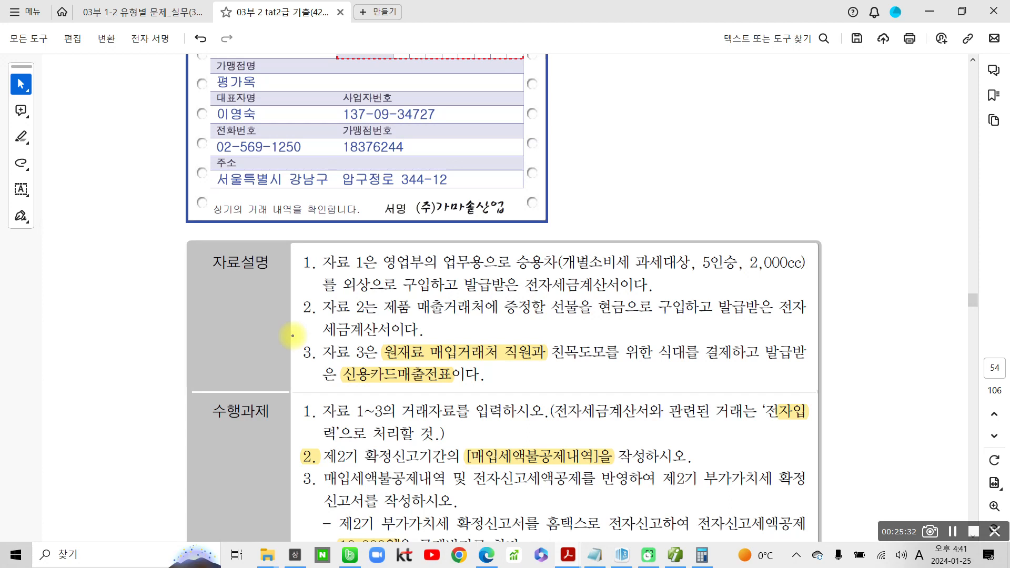
mouse_move(293, 336)
left_mouse_down()
mouse_move(323, 354)
mouse_move(714, 391)
mouse_move(805, 390)
mouse_move(845, 350)
mouse_move(834, 372)
mouse_move(841, 383)
left_mouse_up()
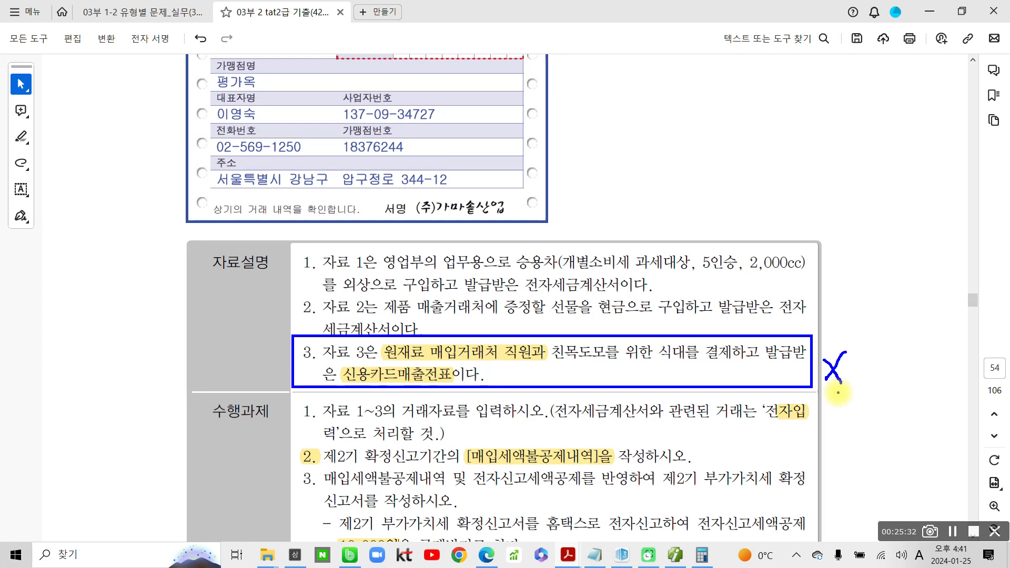
key("Escape")
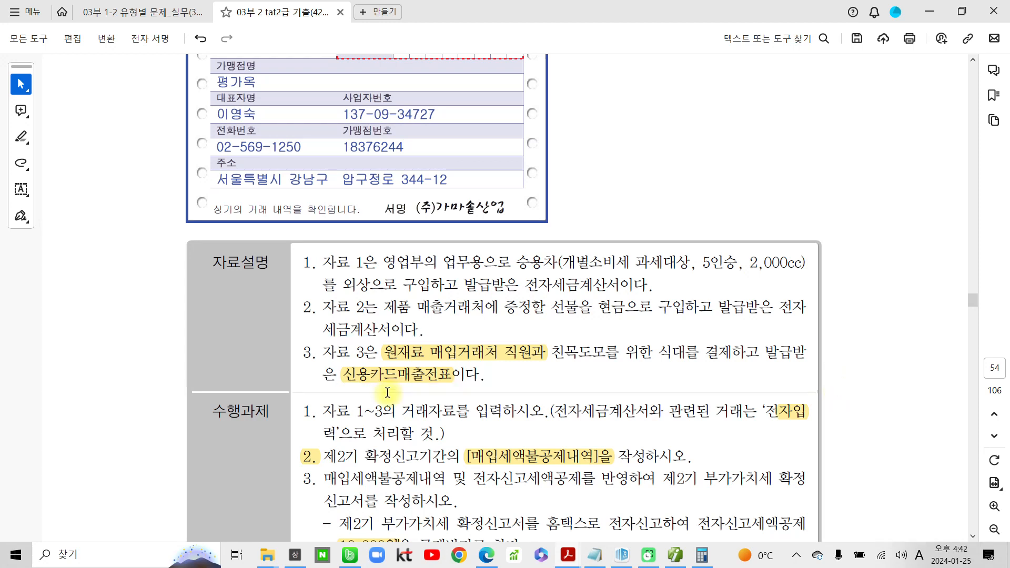
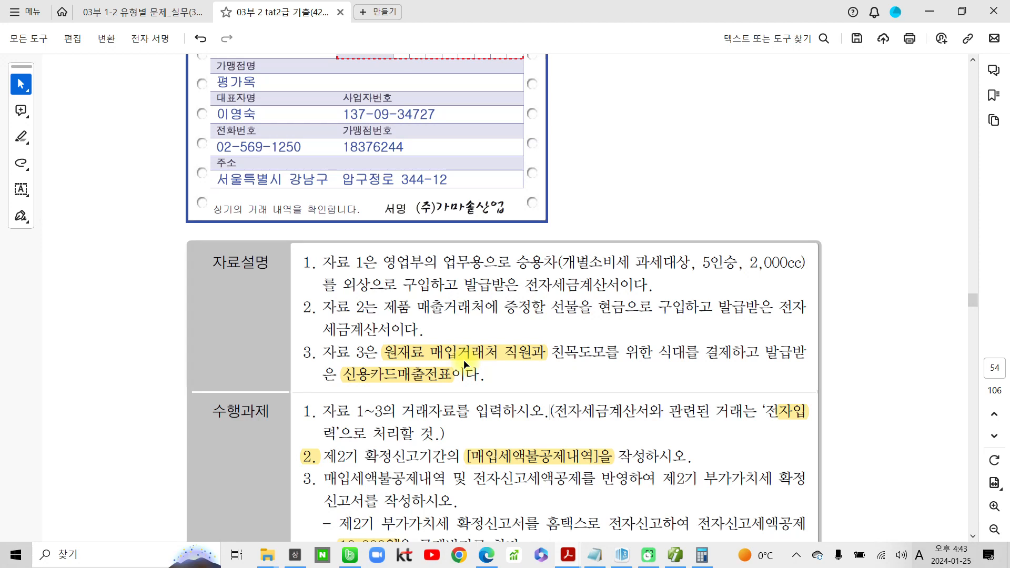
scroll(465, 363, "down", 3)
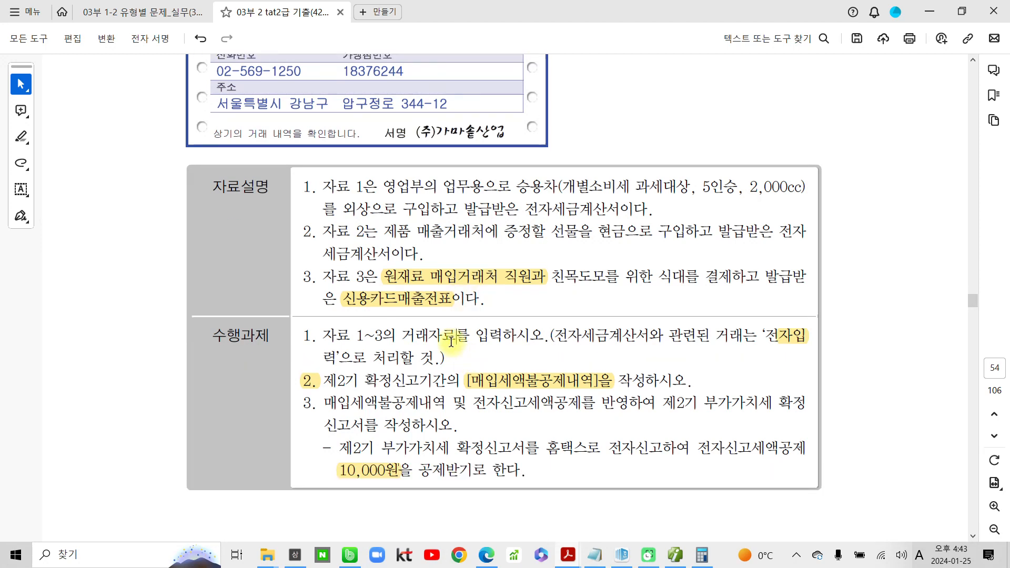
scroll(450, 342, "up", 1)
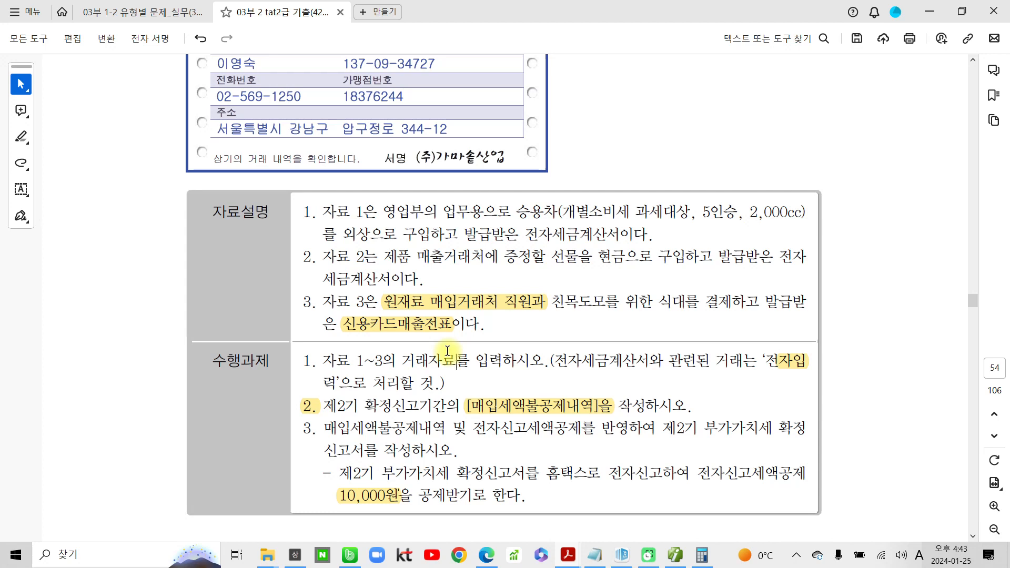
left_click(447, 353)
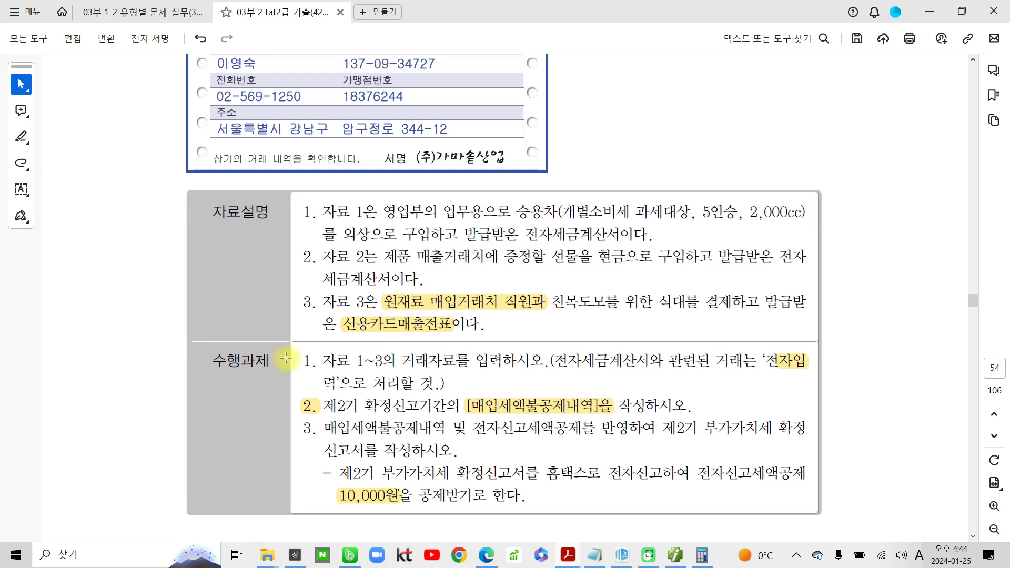
left_click(362, 214)
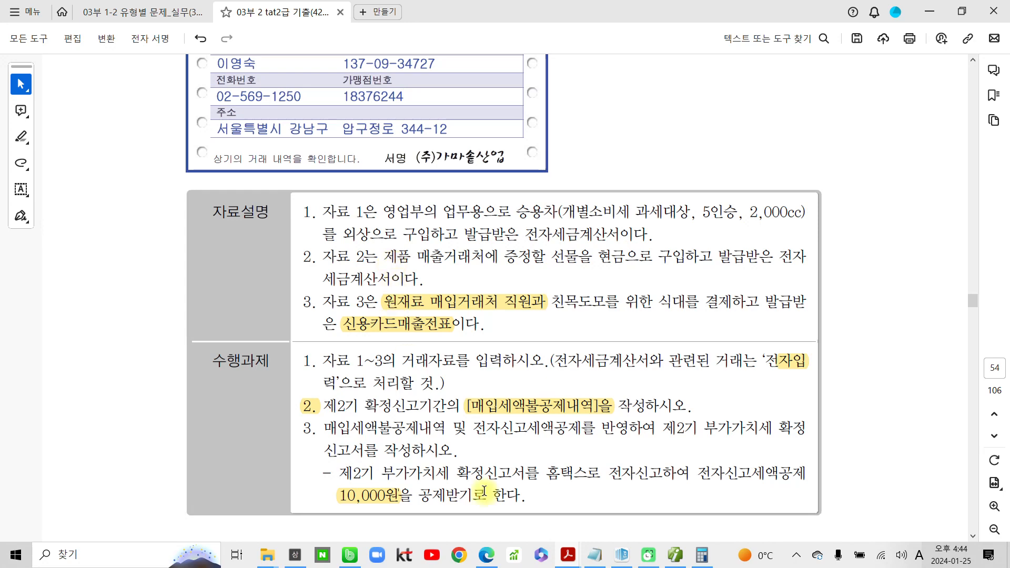
Switch back to Smart A and view the transaction type list for the November 28 선물세트 entry in 매입매출전표입력
left_click(675, 555)
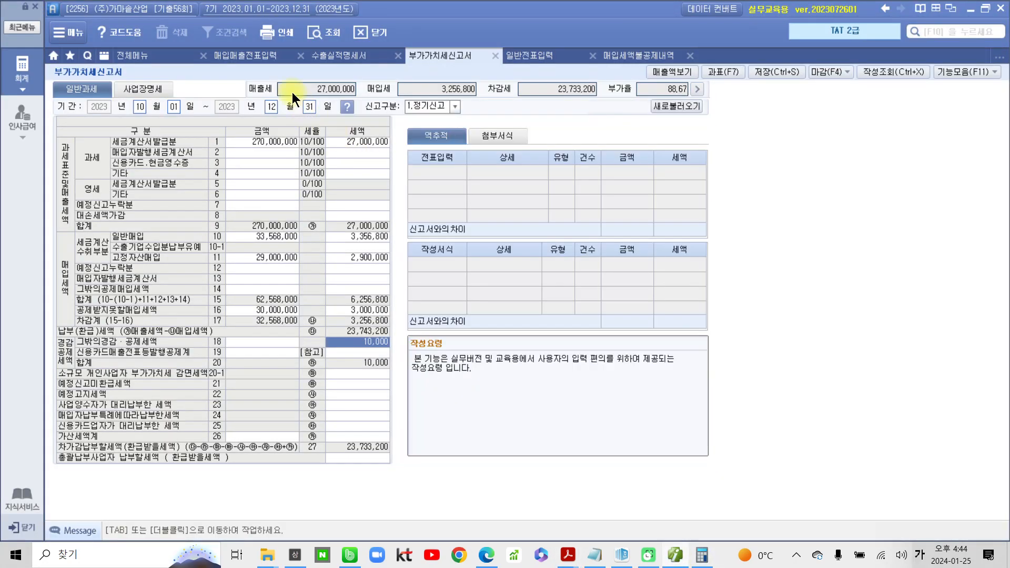
left_click(245, 53)
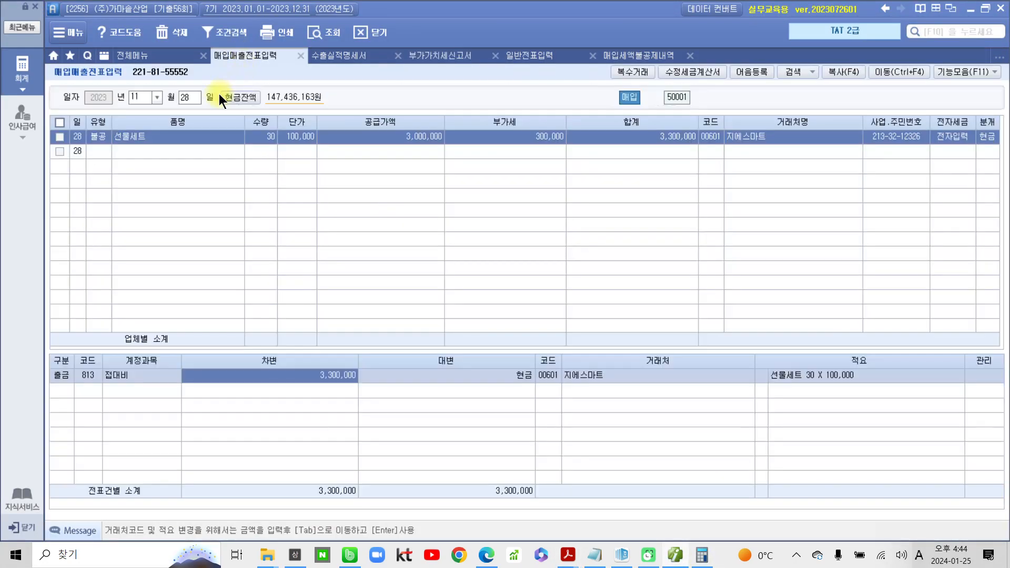
left_click(106, 140)
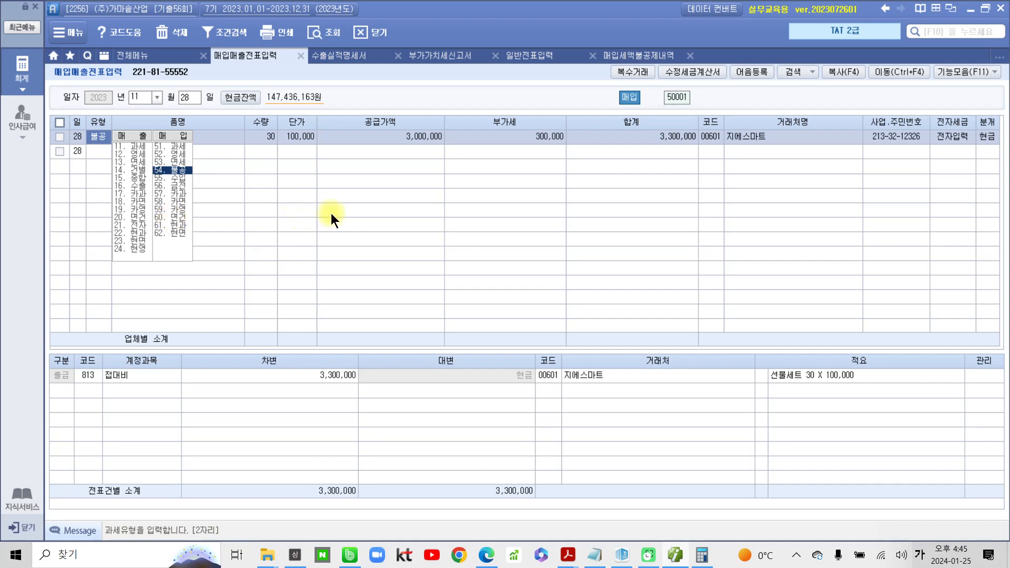
Switch to the exam PDF in Acrobat and read question 11 in the 부가가치세관리 section of the 실무수행평가
left_click(667, 558)
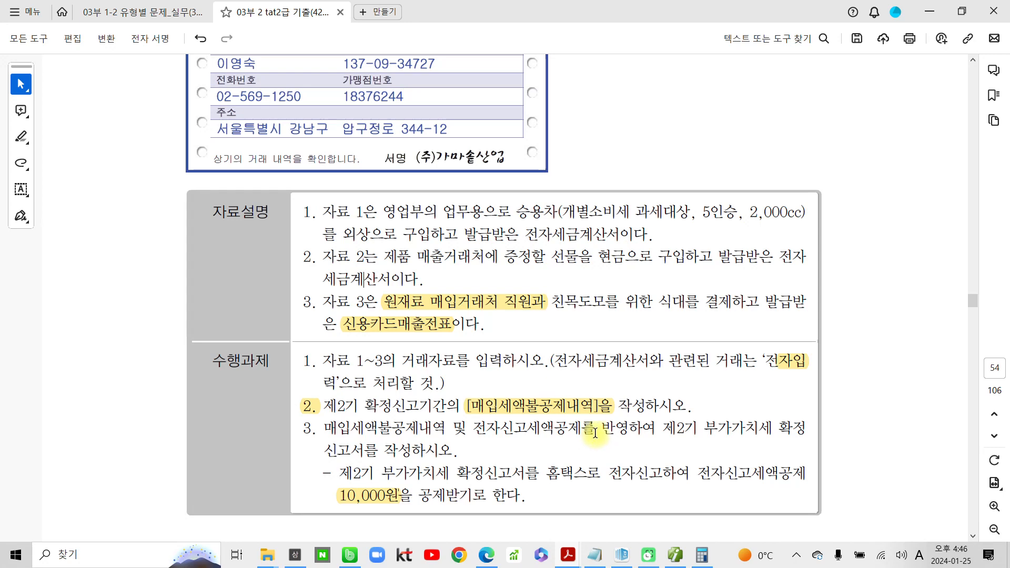
scroll(595, 429, "down", 4)
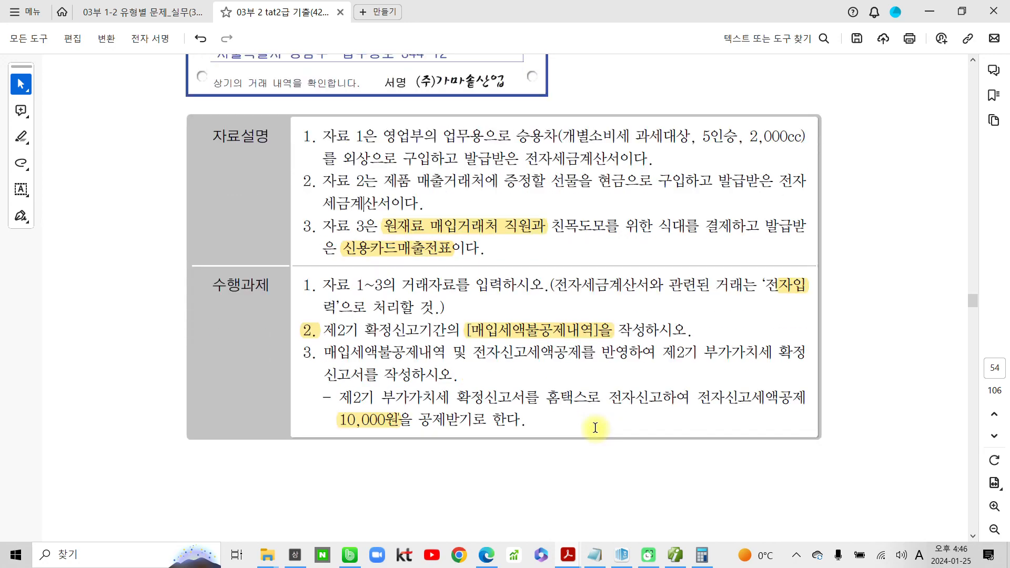
scroll(595, 427, "down", 18)
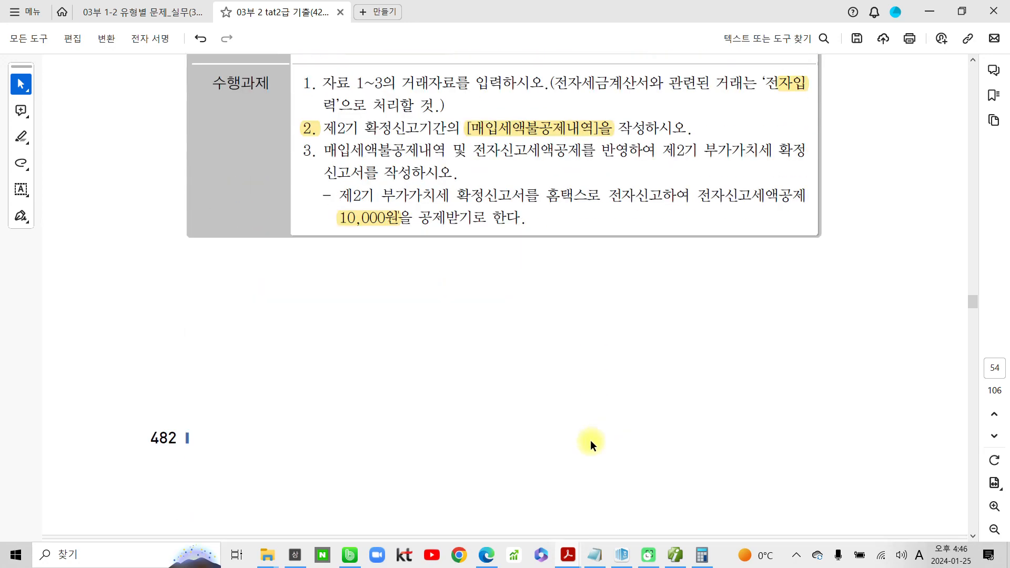
scroll(591, 441, "down", 9)
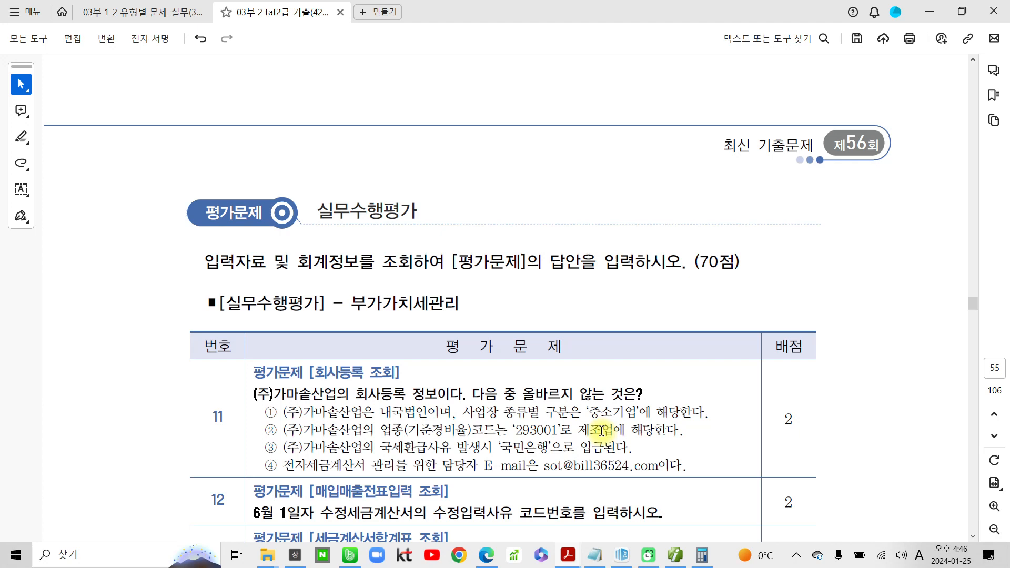
scroll(602, 431, "down", 7)
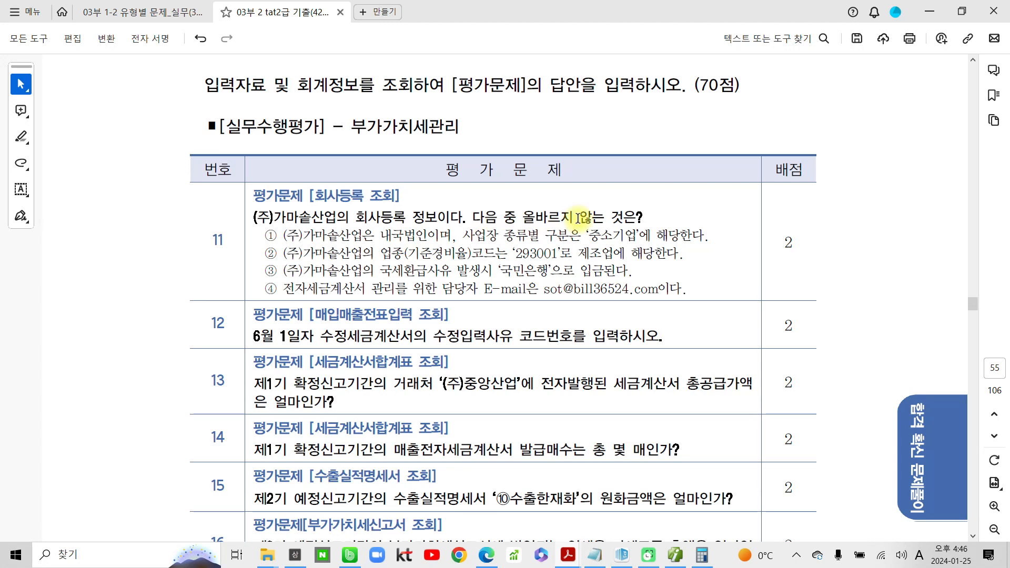
Switch back to Smart A, open 회사등록, and check the 추가사항 and 기본사항 details, including the 국세환급금계좌 bank
left_click(676, 555)
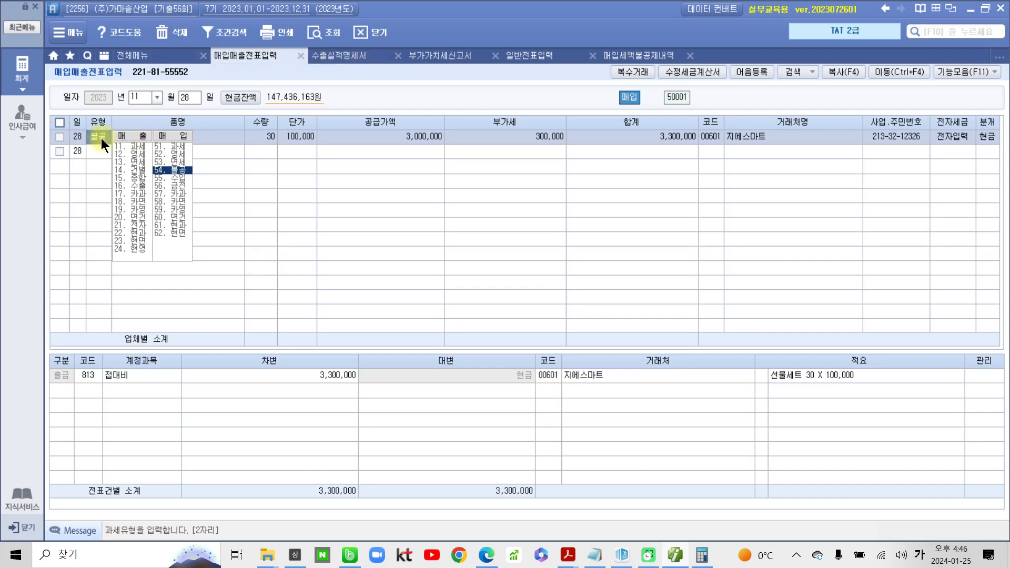
left_click(87, 128)
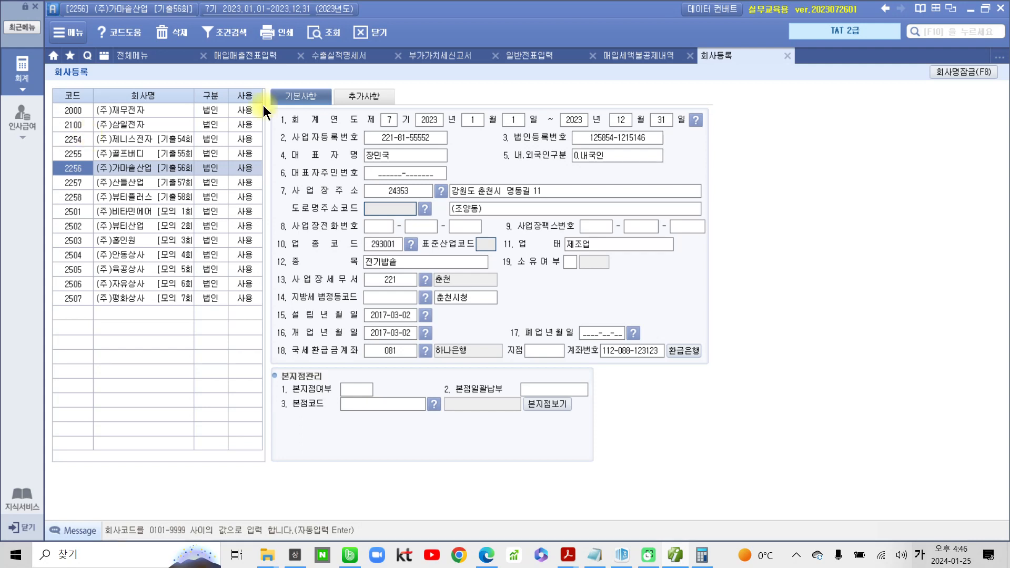
left_click(352, 95)
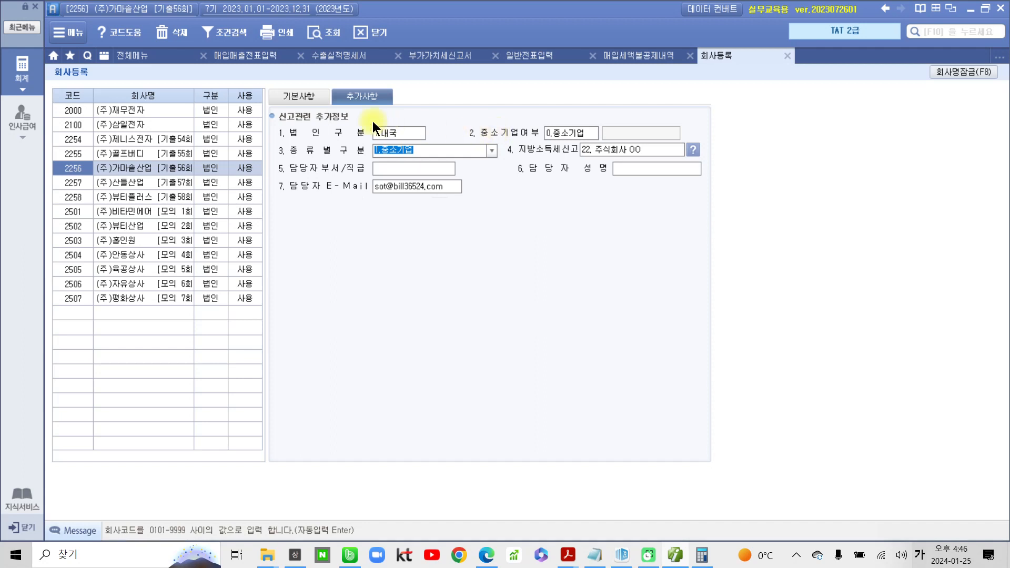
left_click(292, 97)
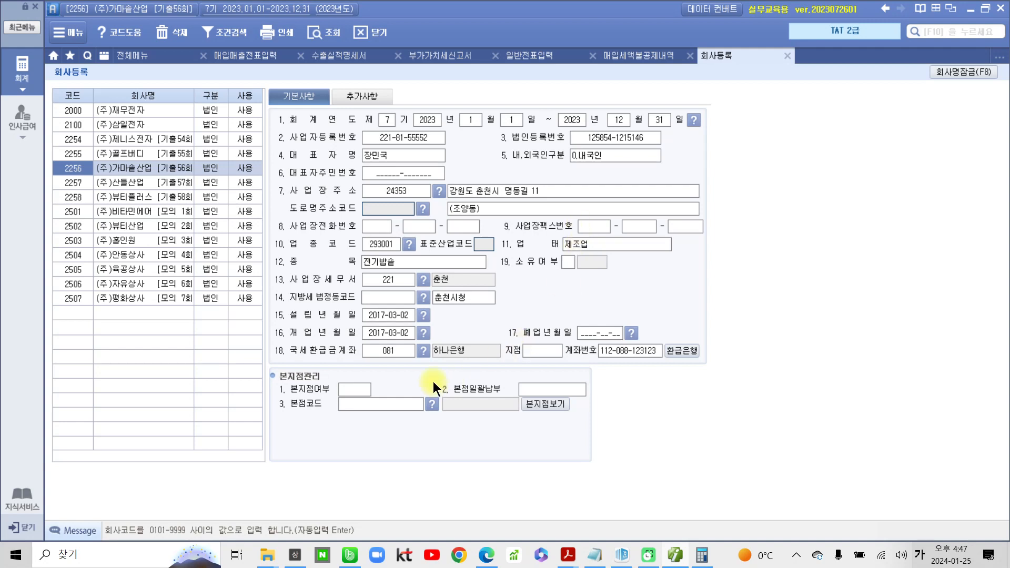
left_click_drag(269, 341, 540, 360)
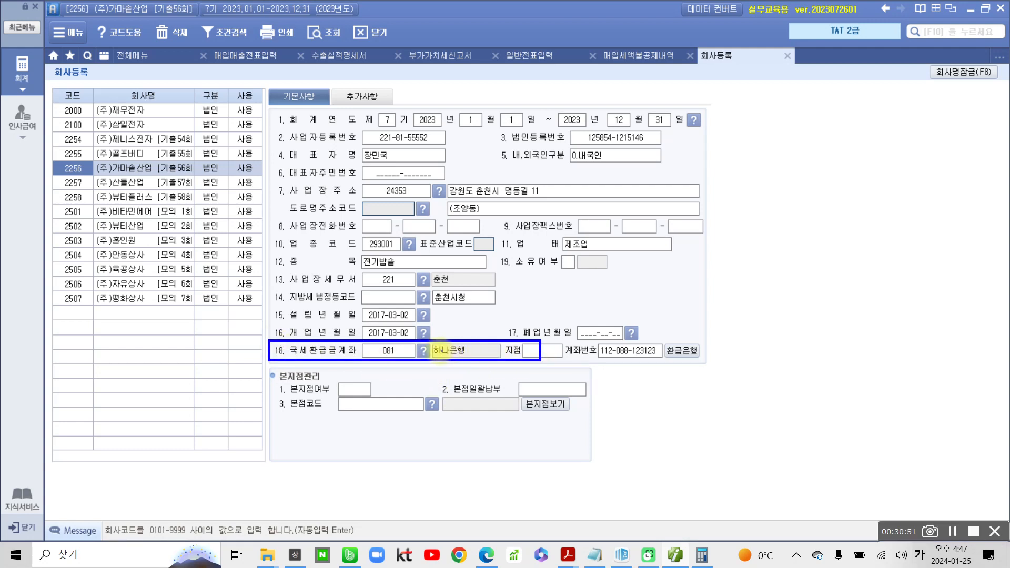
mouse_move(453, 349)
left_mouse_down()
mouse_move(415, 352)
mouse_move(461, 370)
left_mouse_up()
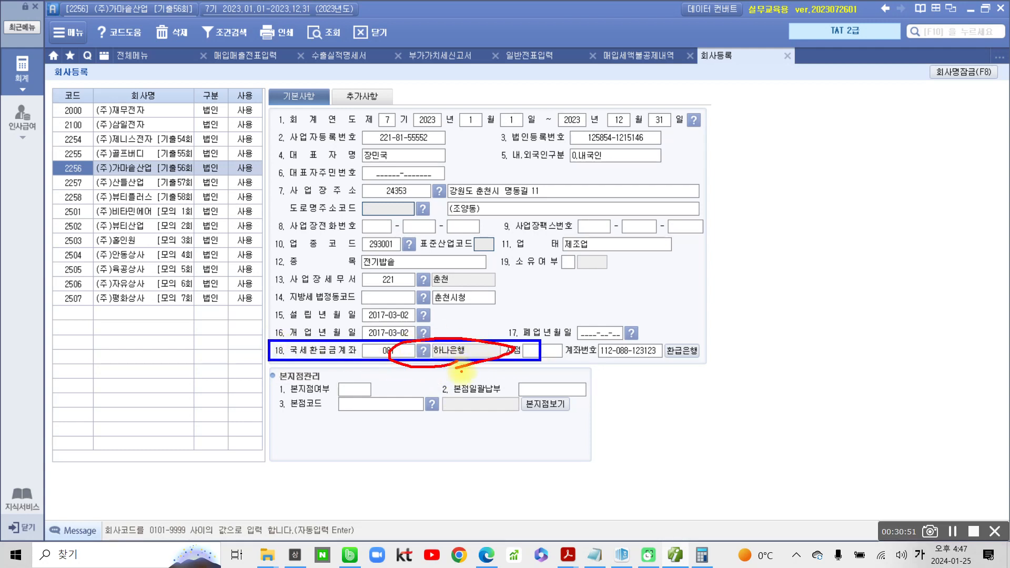
Switch to the exam PDF in Acrobat and highlight option ③ as the answer to question 11
left_click(687, 561)
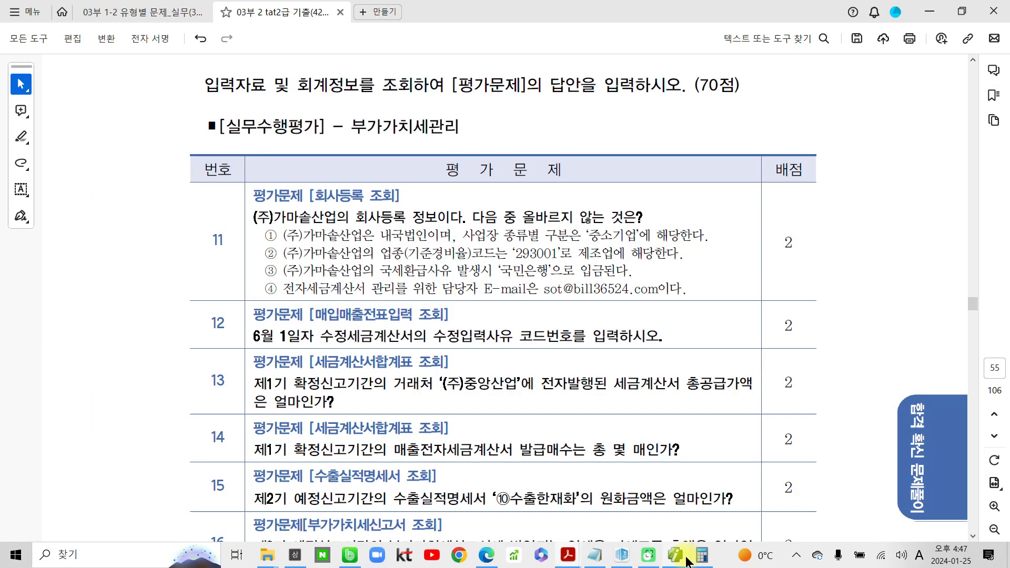
left_click_drag(277, 271, 265, 272)
left_click(300, 248)
scroll(300, 323, "down", 3)
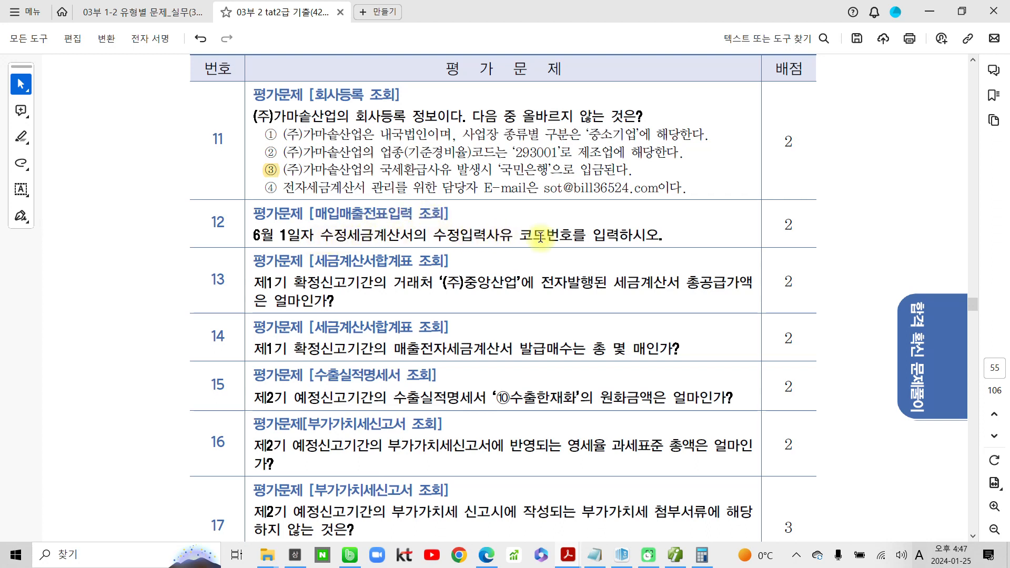
Highlight the word 코드 in question 12 and read question 13 on the 세금계산서합계표
left_click_drag(519, 235, 547, 236)
left_click(591, 214)
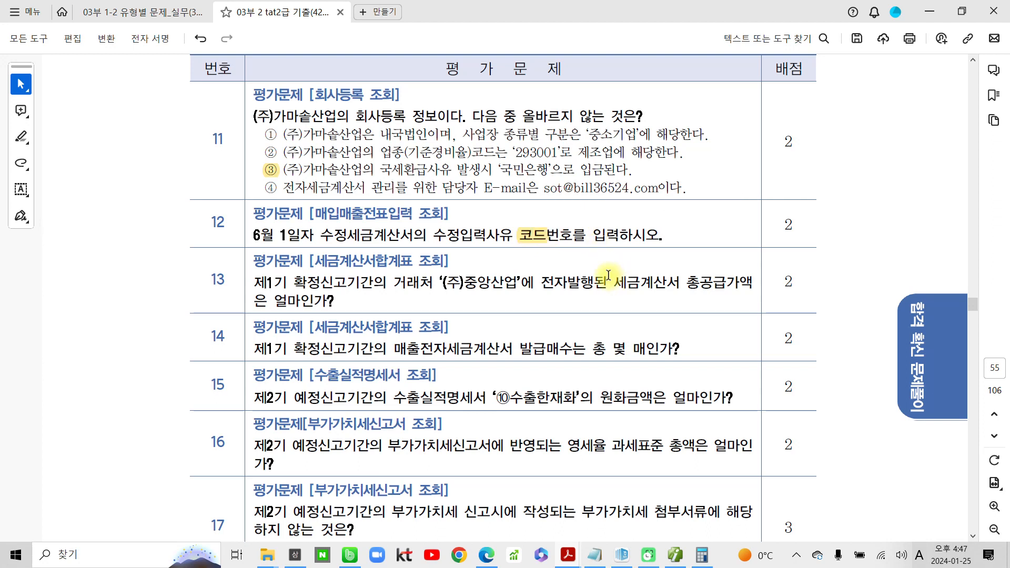
scroll(607, 273, "down", 1)
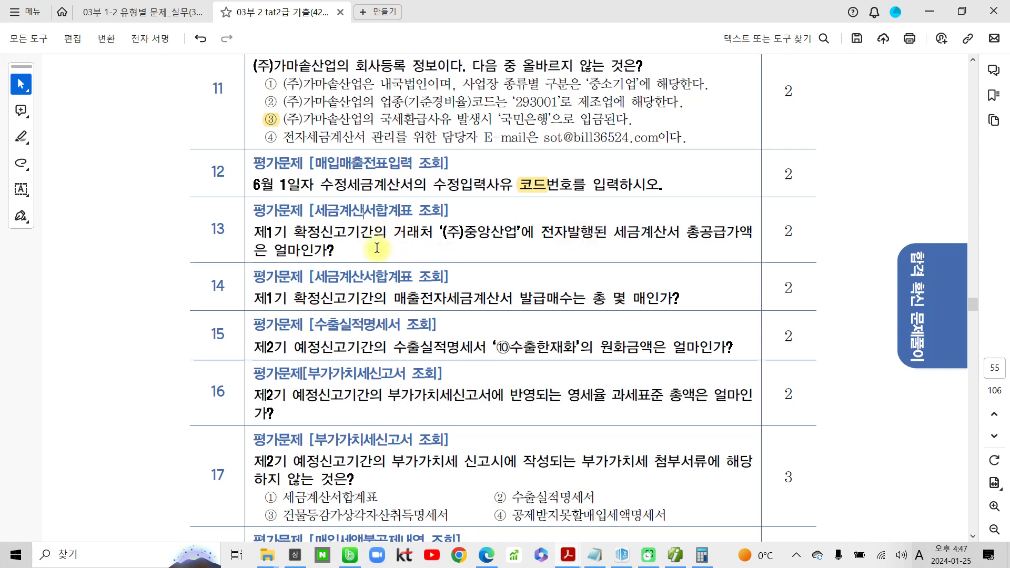
Switch to Smart A and load the 세금계산서합계표 for April to June 2023
left_click(674, 556)
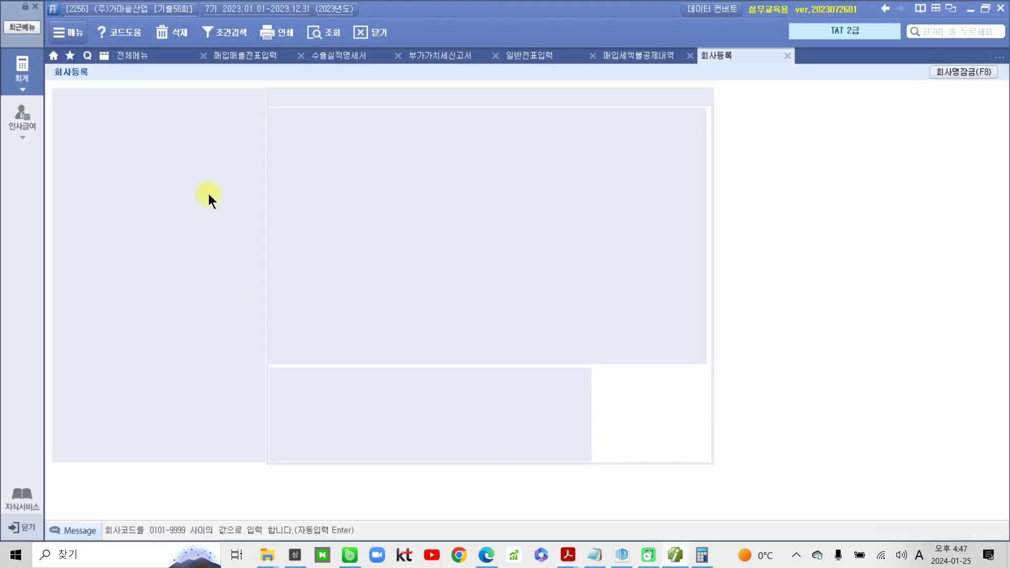
left_click(162, 54)
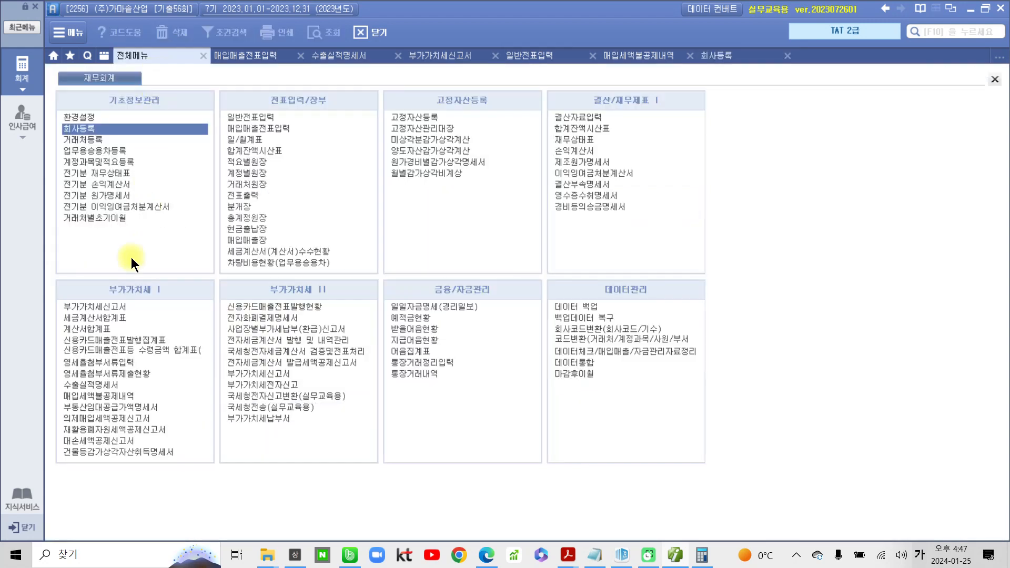
left_click(87, 317)
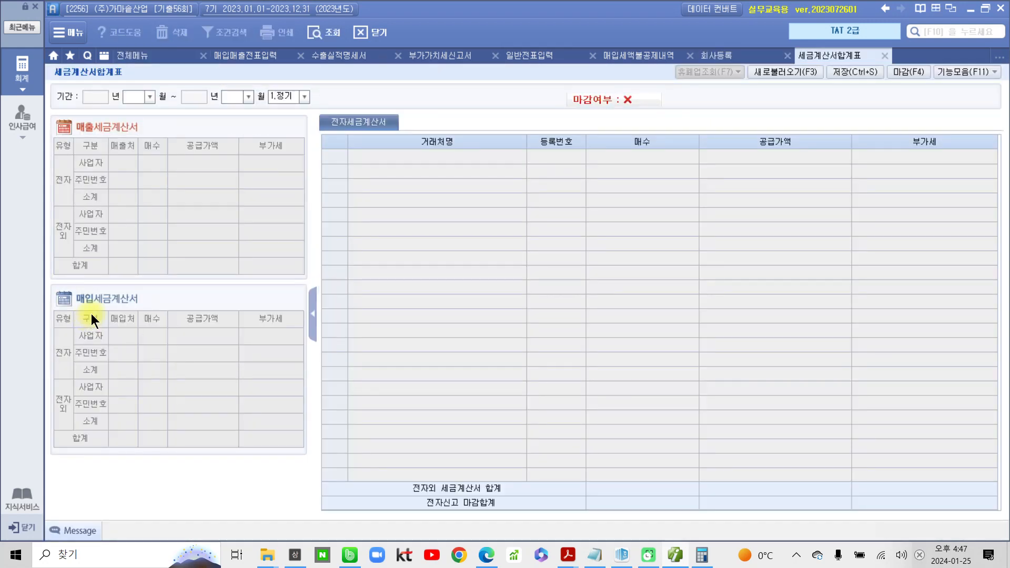
type("04")
type("6")
key("Return")
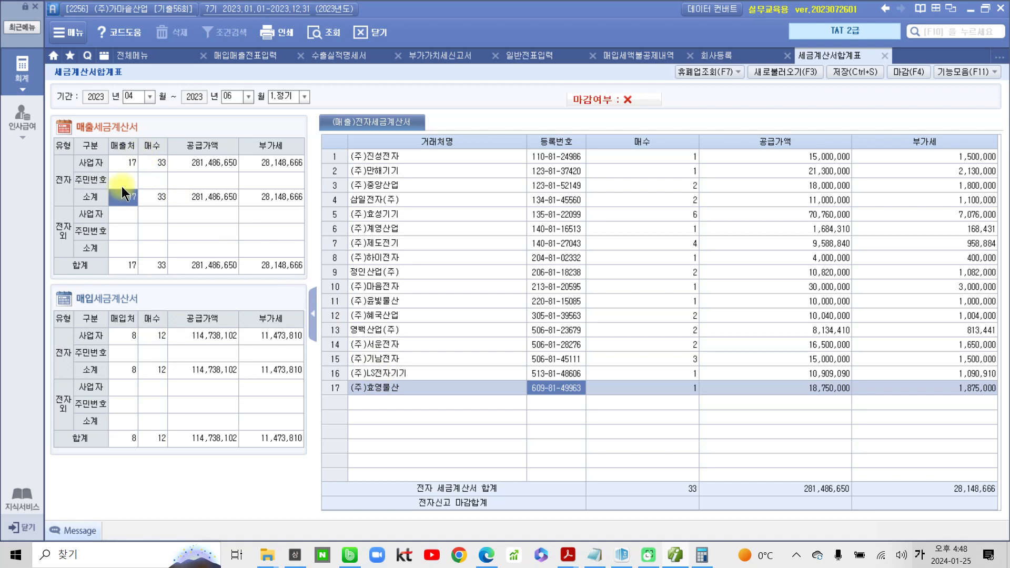
Check (주)중앙산업's electronic sales invoices and the 매출 전자세금계산서 subtotal against questions 13 and 14 in the exam PDF
left_click(122, 266)
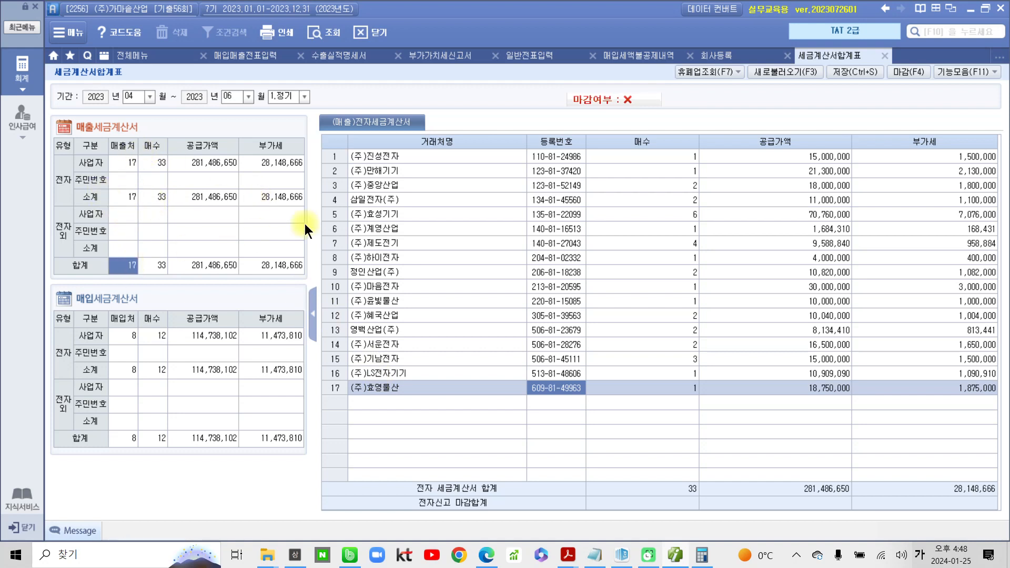
left_click(396, 181)
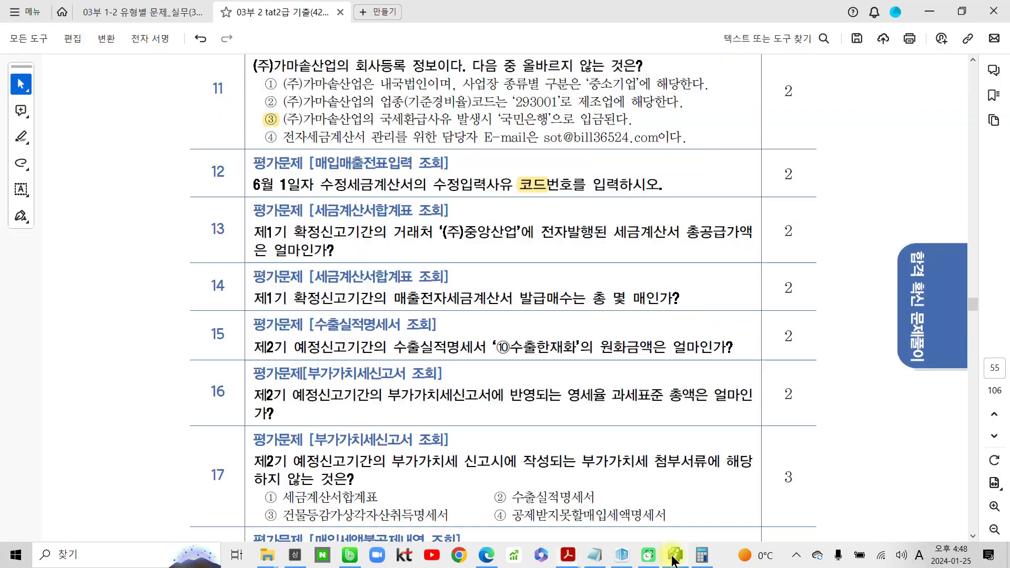
left_click(674, 555)
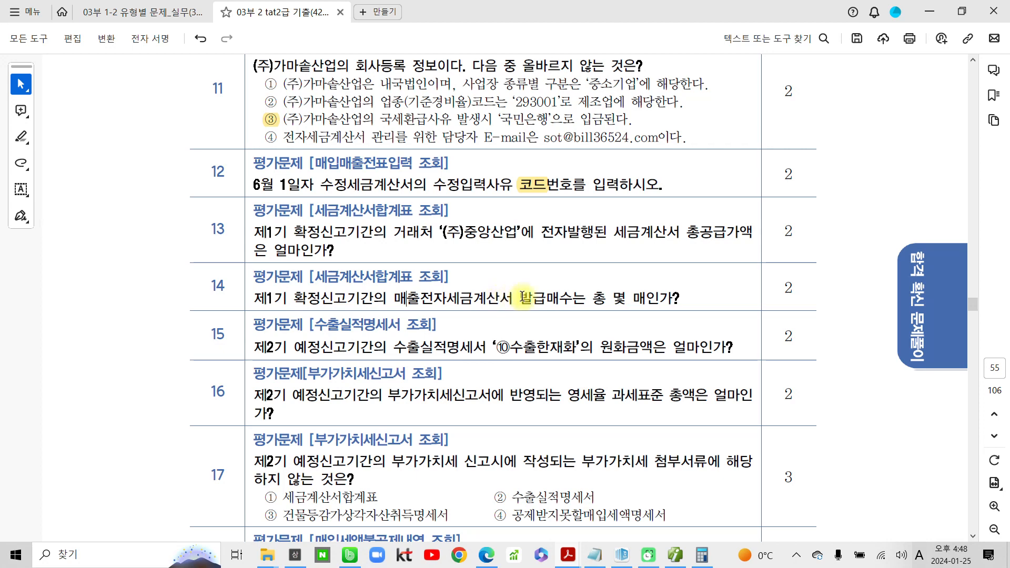
left_click(675, 555)
left_click(158, 195)
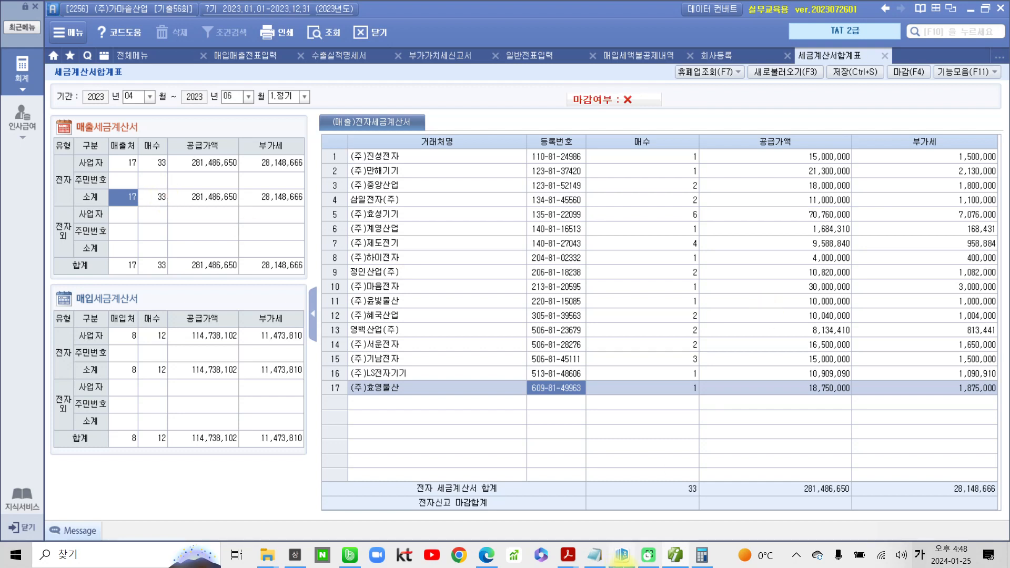
Read question 15 in the exam PDF and look up the ⑩수출한재화 원화금액 in Smart A's 수출실적명세서 for July to September
left_click(675, 555)
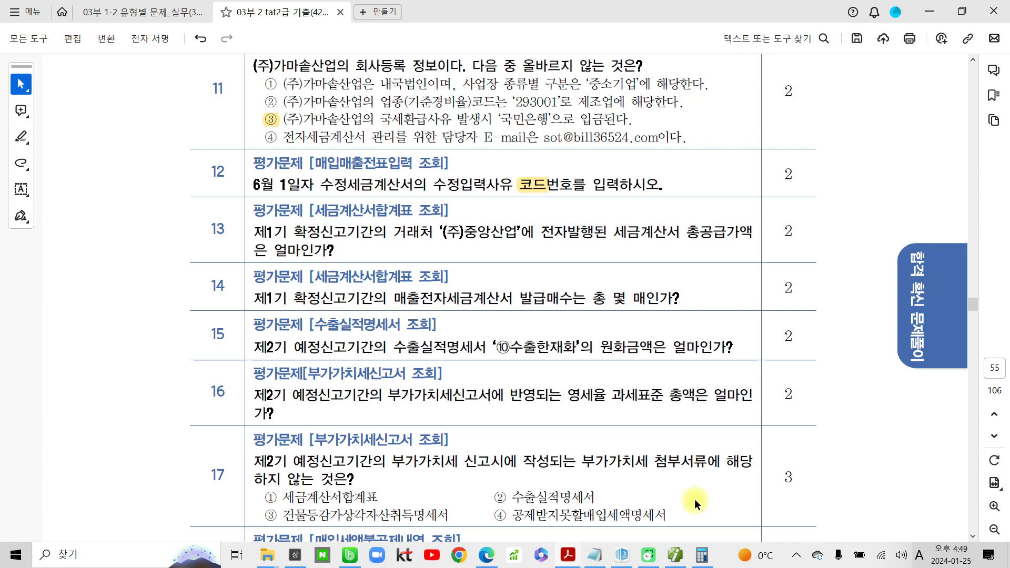
left_click(677, 556)
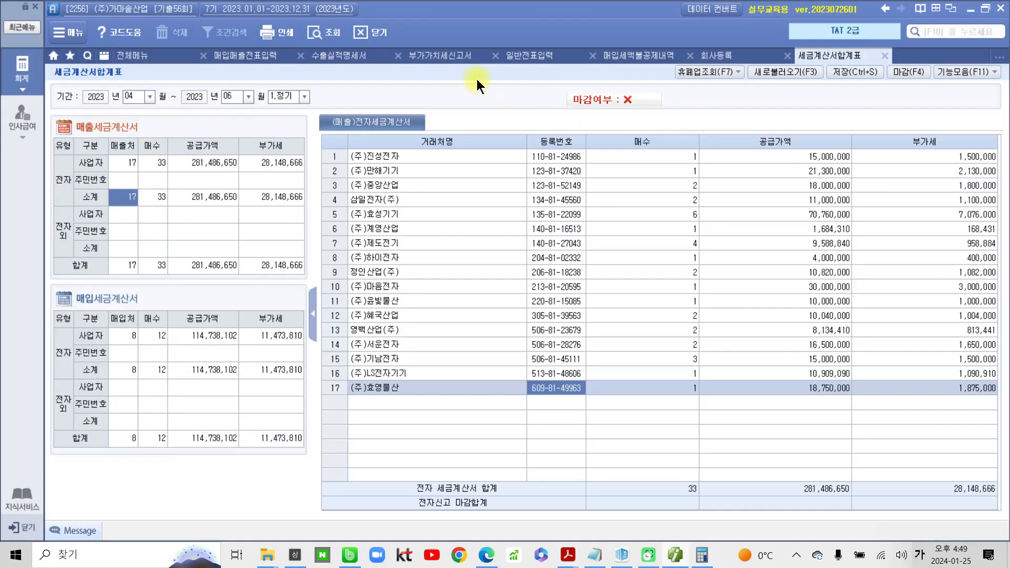
left_click(358, 58)
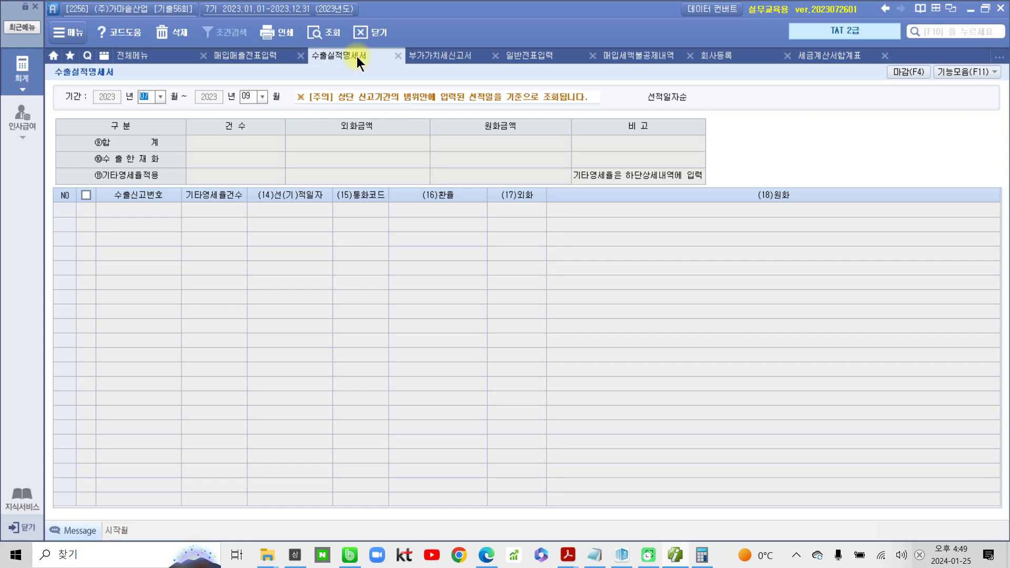
left_click(331, 33)
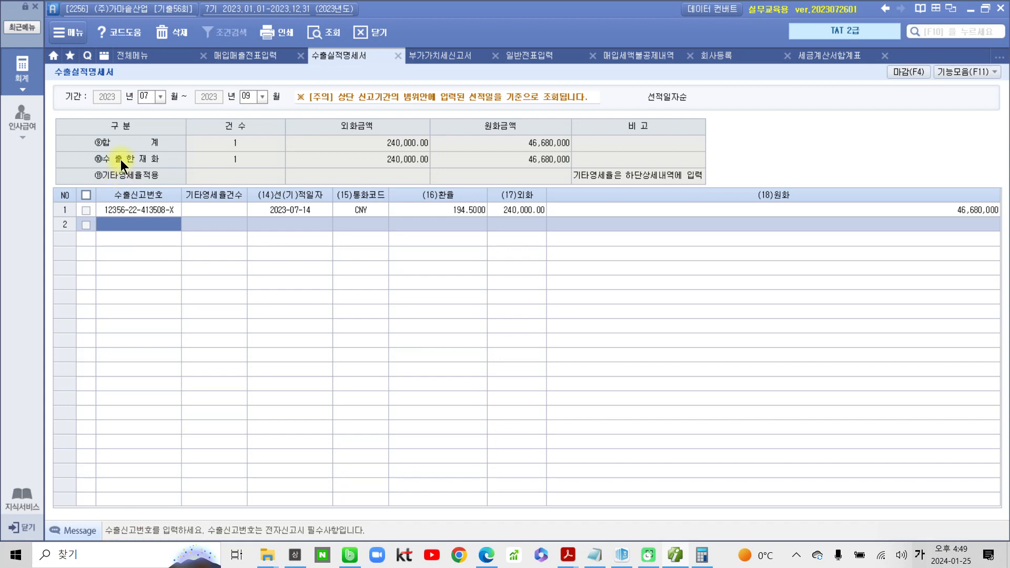
left_click(239, 158)
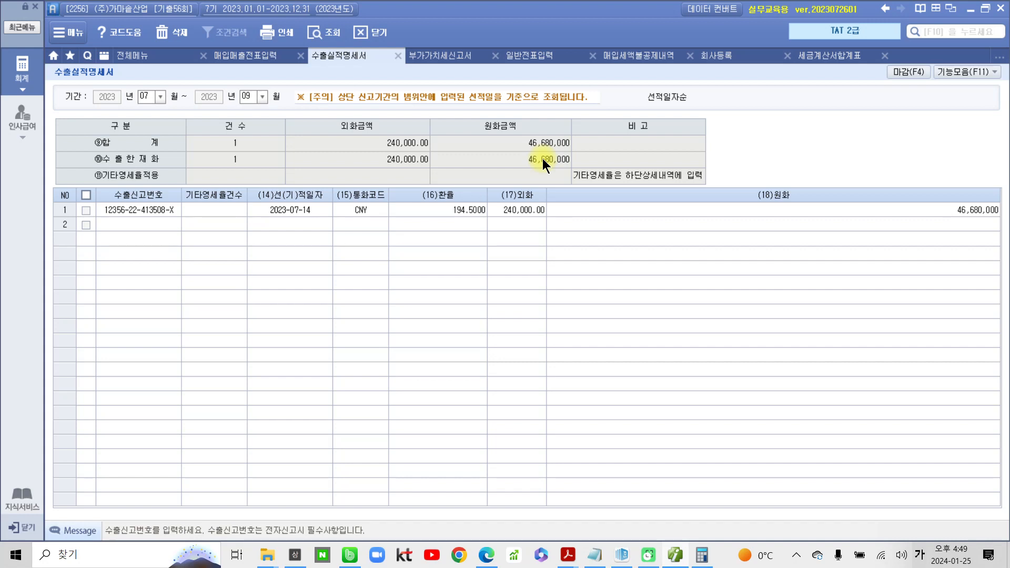
Load the saved 부가가치세신고서 for July 1 to September 30, 2023
left_click(446, 56)
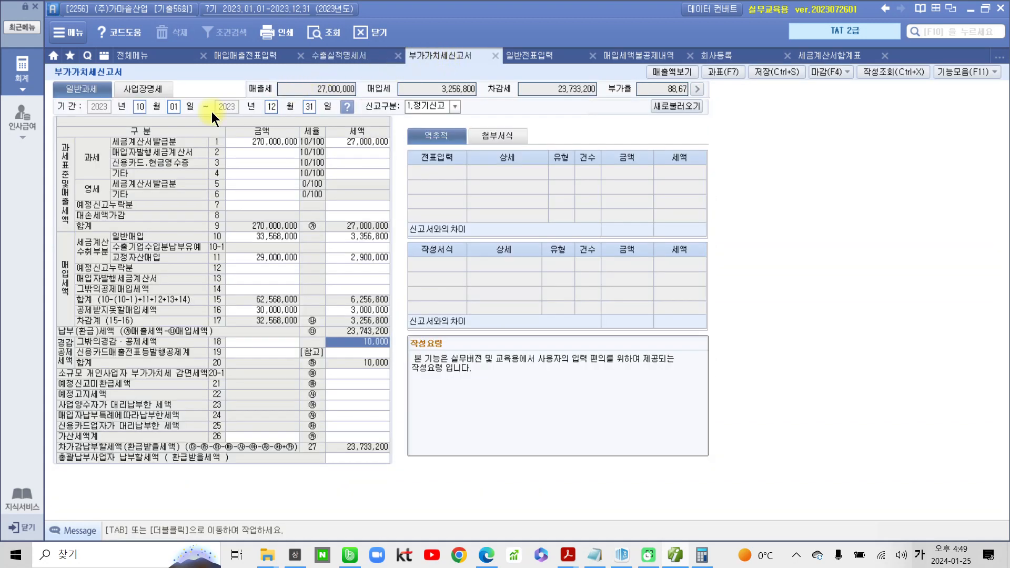
left_click(140, 107)
type("07")
key("Return")
key("Return")
type("09")
key("Return")
key("Return")
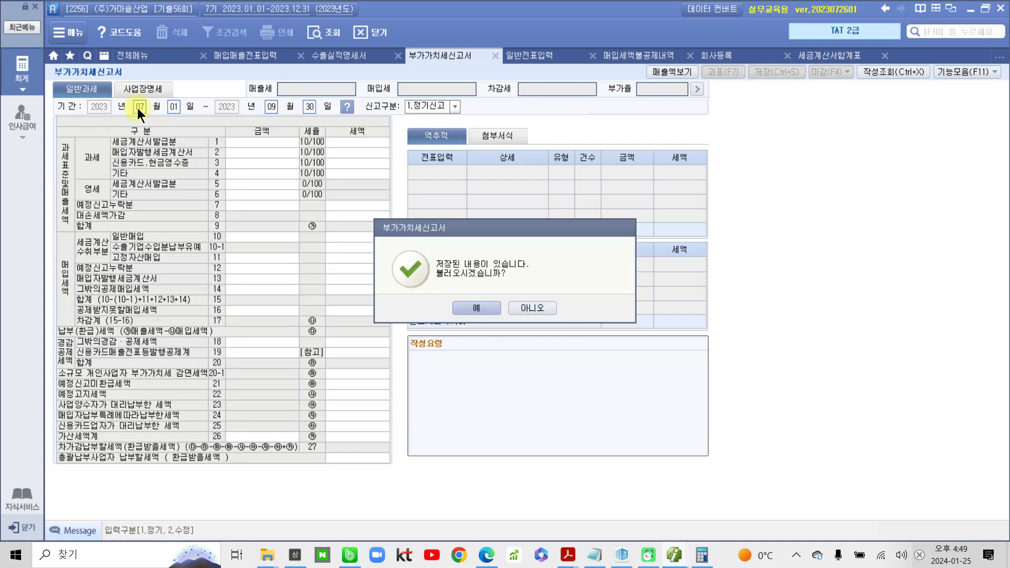
left_click(465, 307)
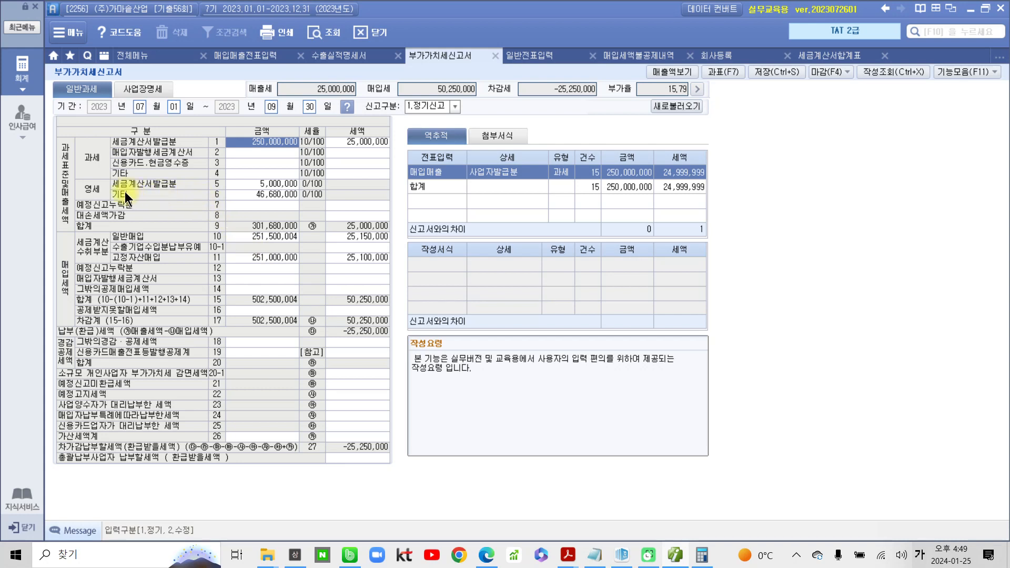
Examine the 영세 세금계산서발급분 and 기타 amounts in the 부가가치세신고서 for the zero-rated tax base total
left_click(255, 183)
left_click(255, 194)
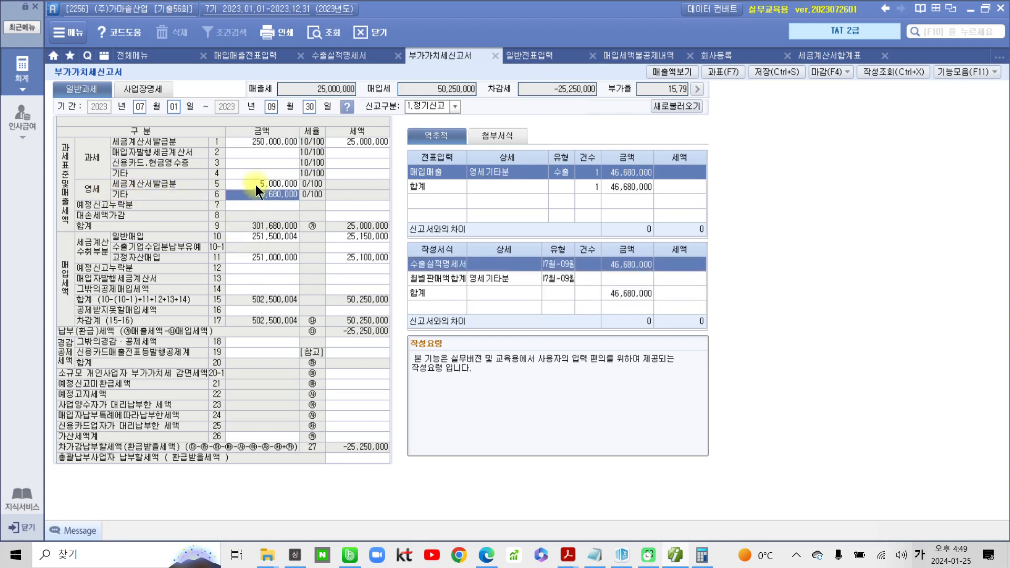
left_click(256, 184)
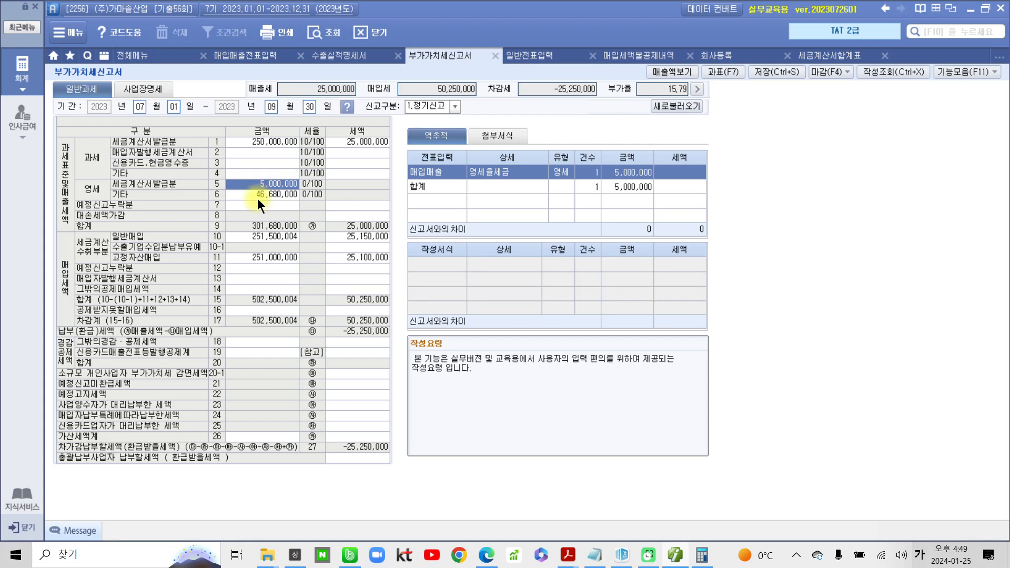
left_click(257, 196)
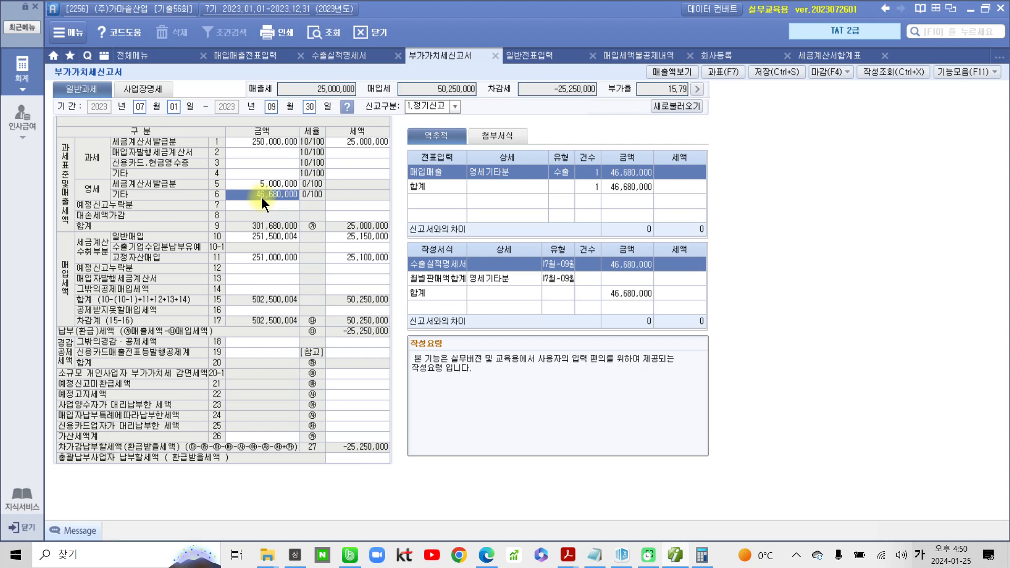
left_click(278, 175)
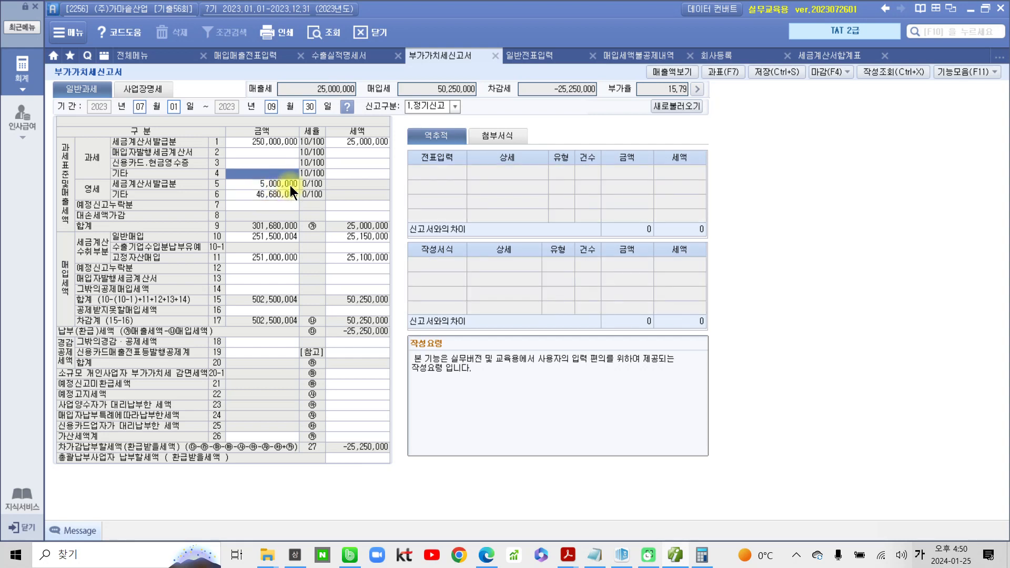
left_click(289, 185)
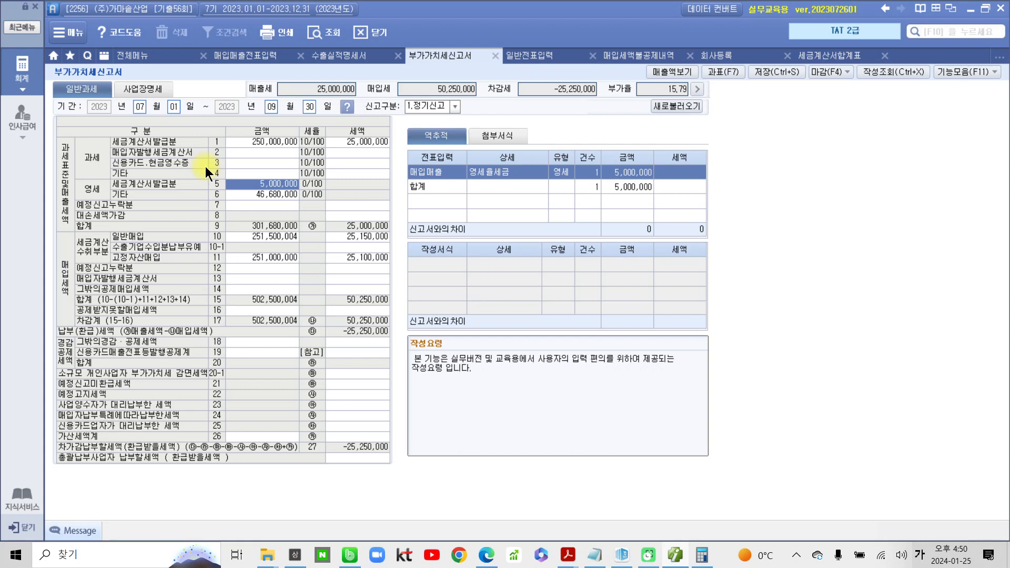
Check rows 1, 6, 11 and 16 of the 부가가치세신고서 to identify which attached forms apply to question 17
left_click(255, 143)
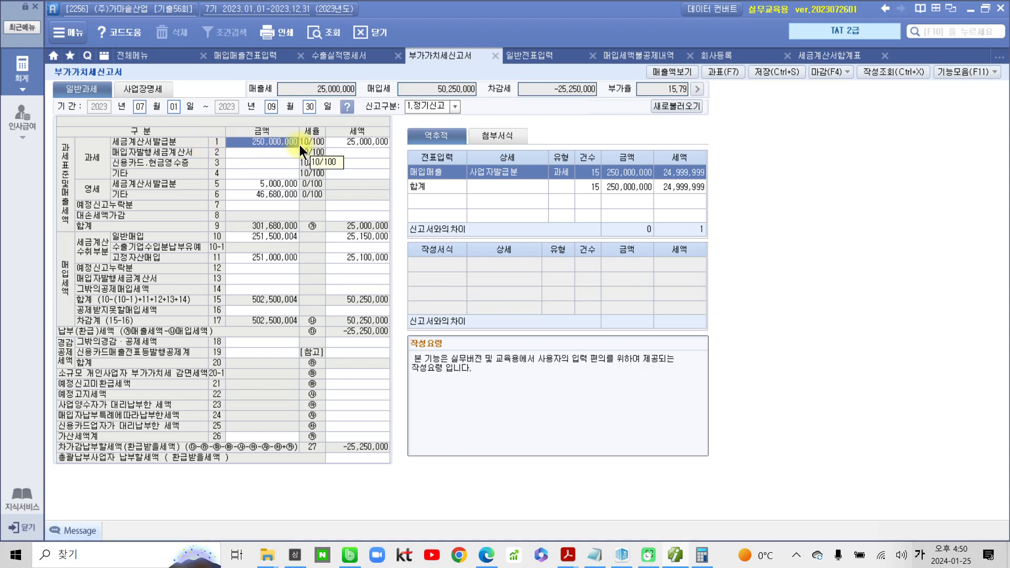
left_click(254, 194)
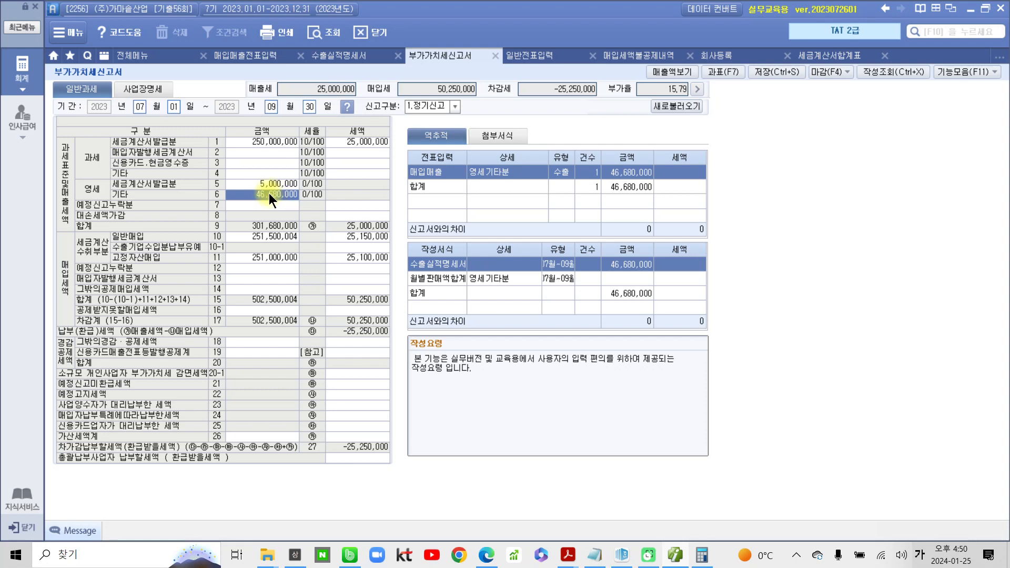
left_click(268, 260)
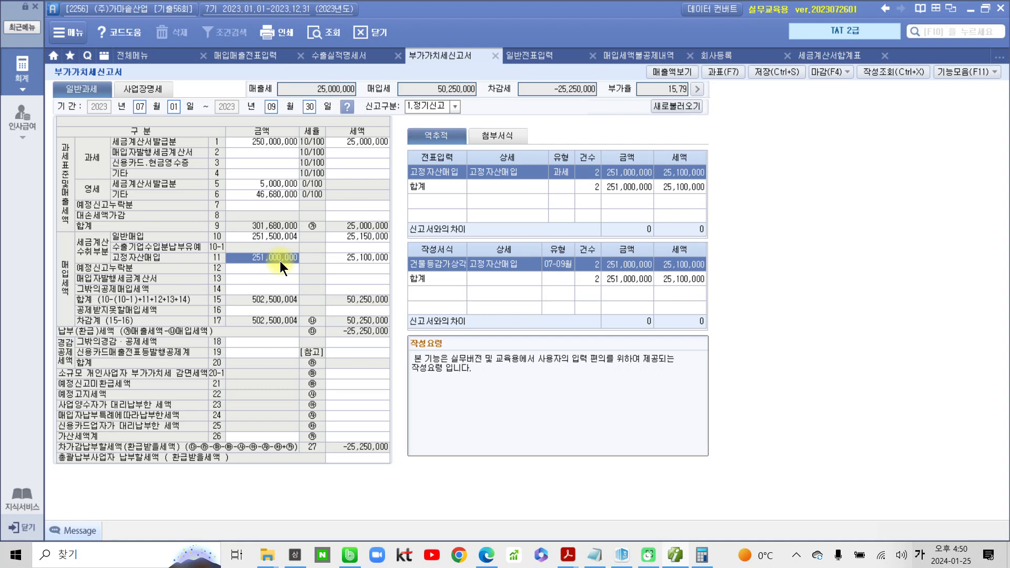
left_click(280, 312)
key("Tab")
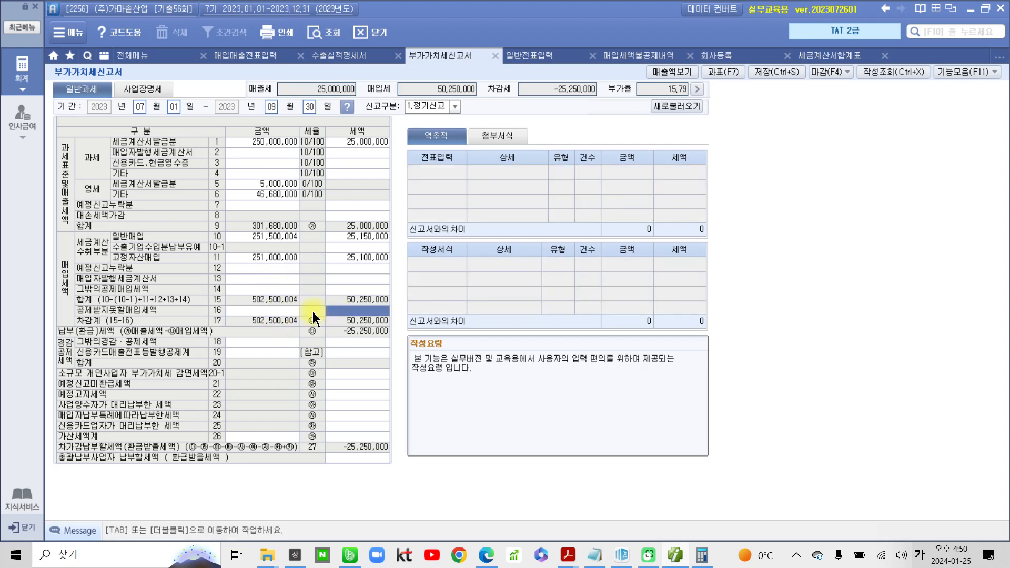
left_click(279, 311)
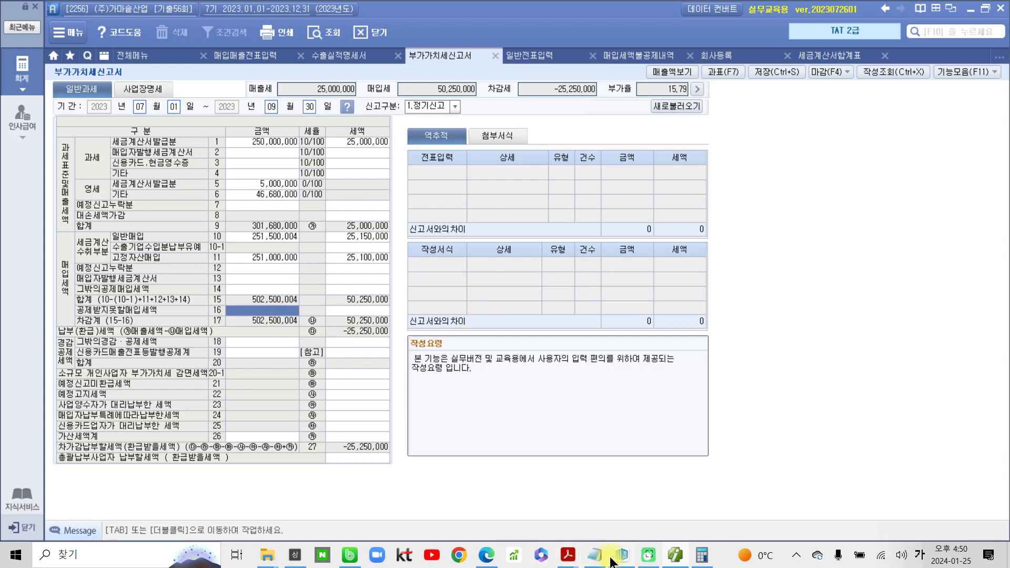
Switch to the exam PDF in Acrobat and highlight option ④ as the answer to question 17
left_click(574, 557)
left_click(598, 529)
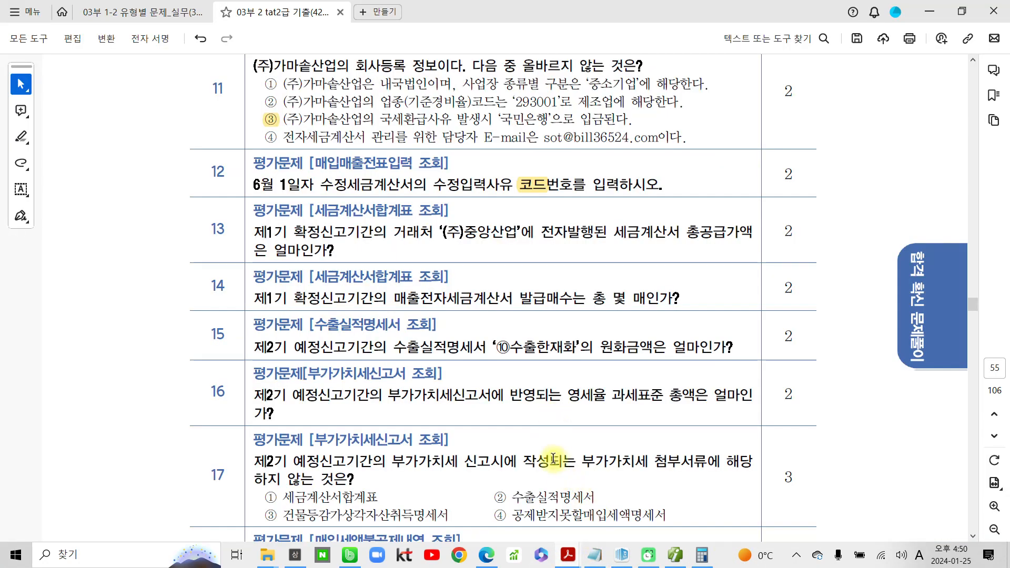
scroll(557, 456, "down", 3)
left_click_drag(512, 389, 494, 389)
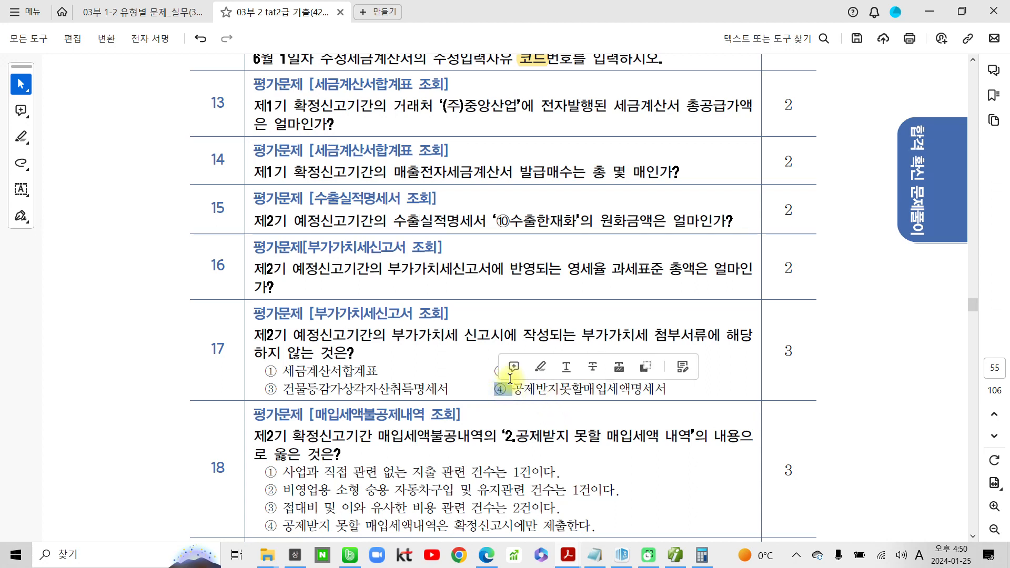
left_click(515, 369)
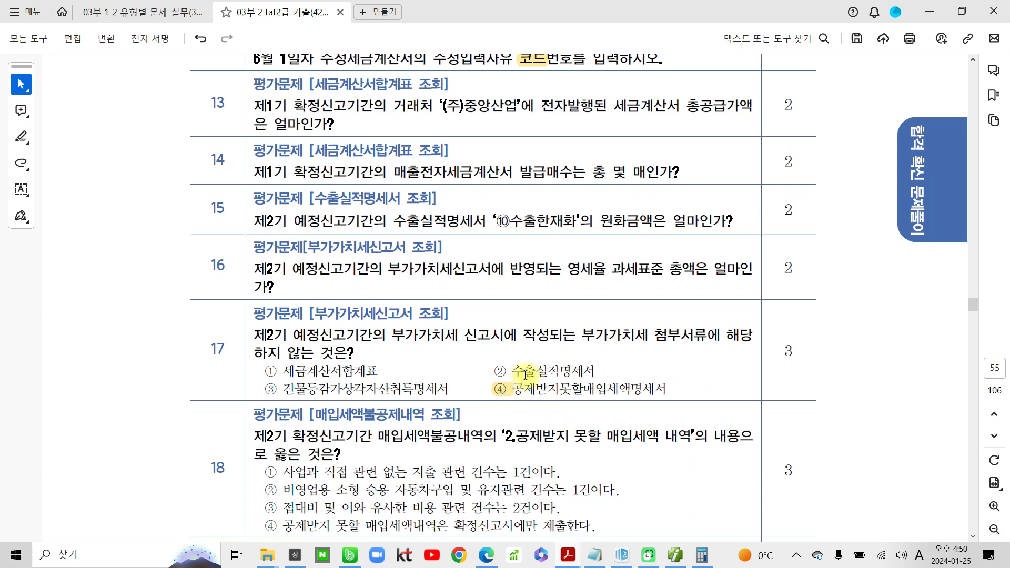
Read question 18, switch back to Smart A, and check the 2.공제받지 못할 매입세액 내역 in 매입세액불공제내역 for October to December
scroll(527, 375, "down", 1)
scroll(527, 375, "down", 1)
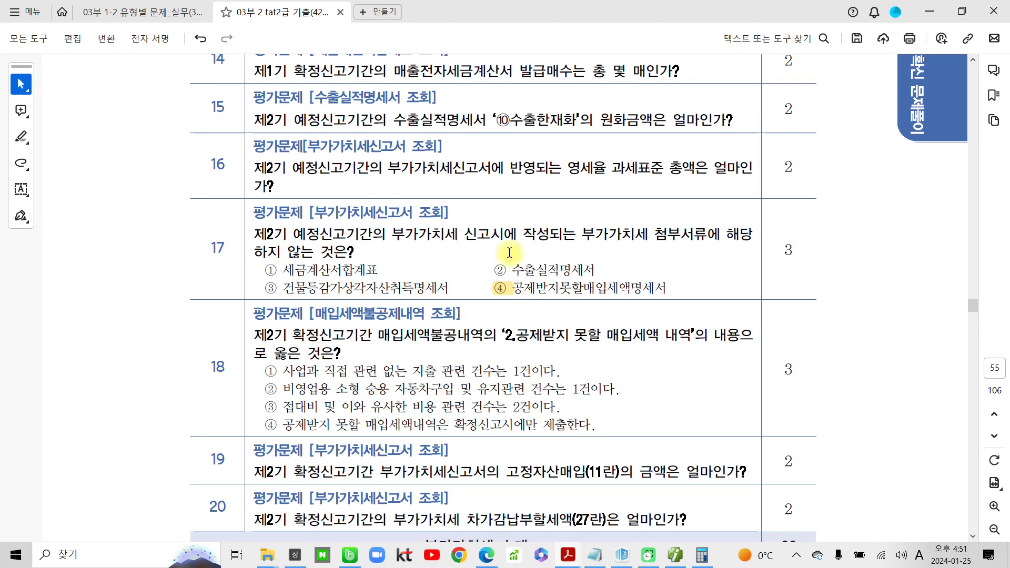
left_click(676, 555)
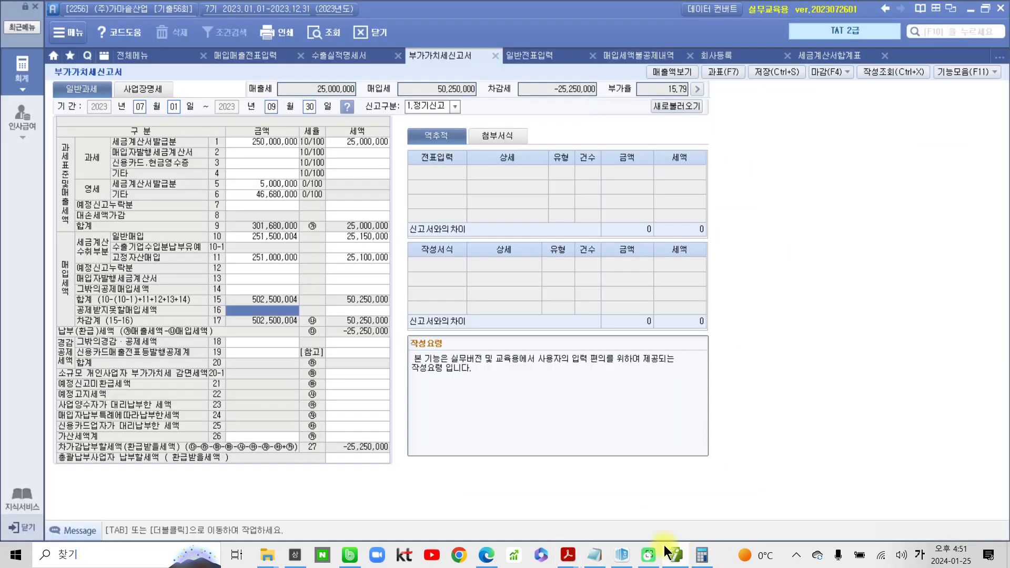
left_click(617, 56)
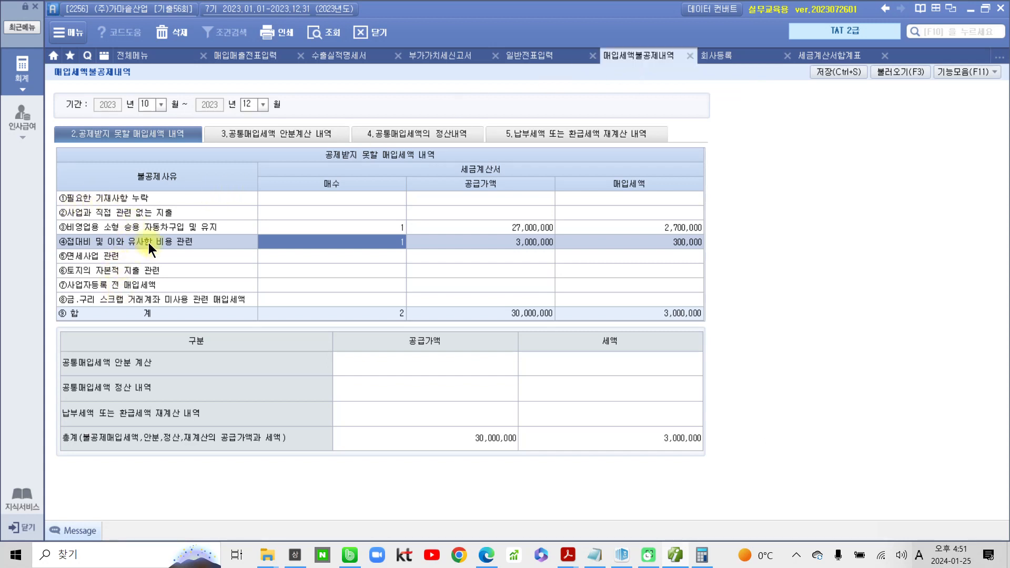
left_click(87, 134)
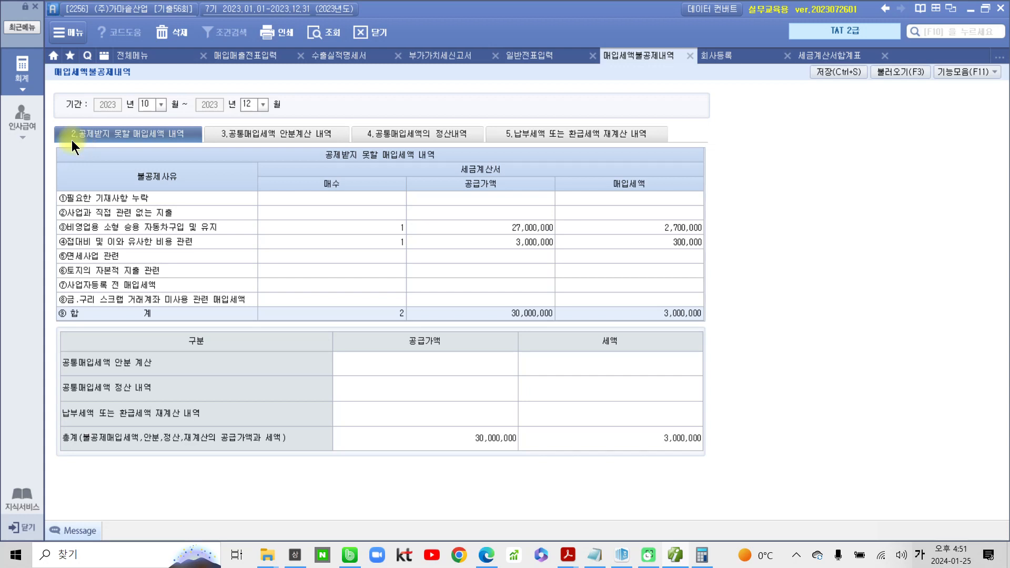
Check the 비영업용 소형 승용 자동차구입 및 유지 row of 2.공제받지 못할 매입세액 내역 against the options of question 18
mouse_move(63, 121)
left_mouse_down()
mouse_move(135, 145)
mouse_move(202, 144)
left_mouse_up()
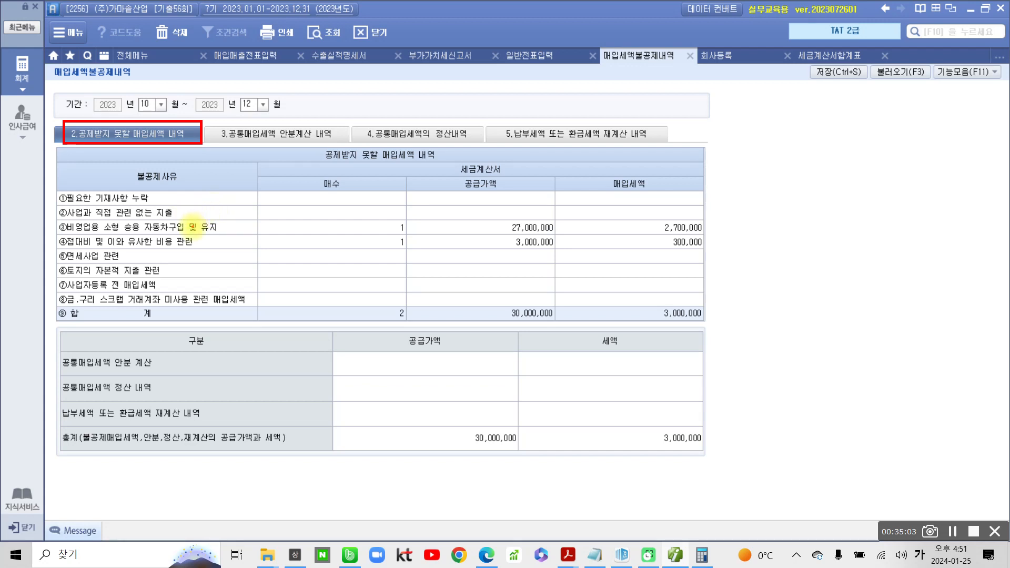
mouse_move(66, 234)
left_mouse_down()
mouse_move(64, 221)
mouse_move(70, 229)
left_mouse_up()
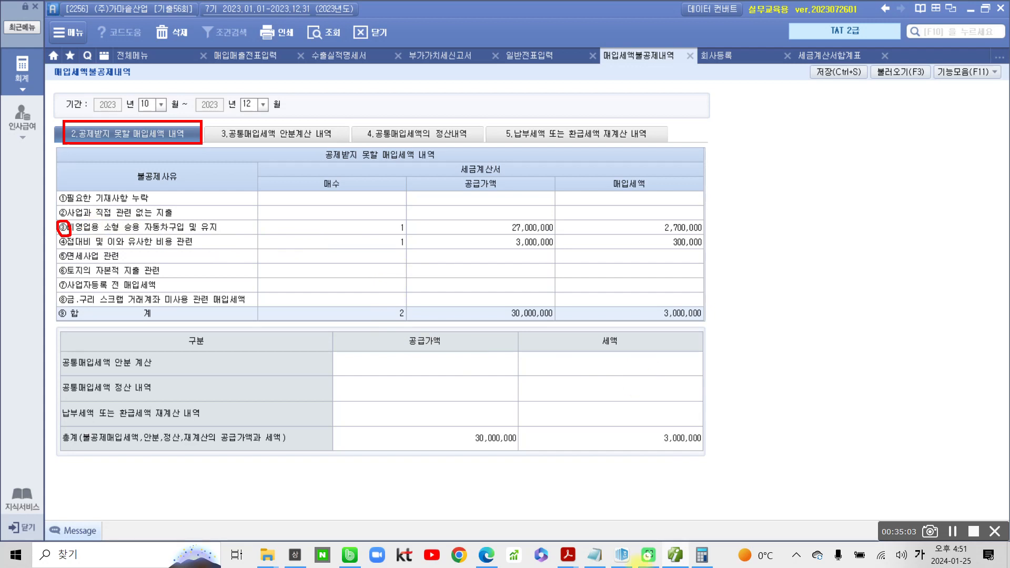
key("Escape")
Switch to the exam PDF in Acrobat, highlight option ② as the answer to question 18, and read questions 19 and 20
left_click(613, 550)
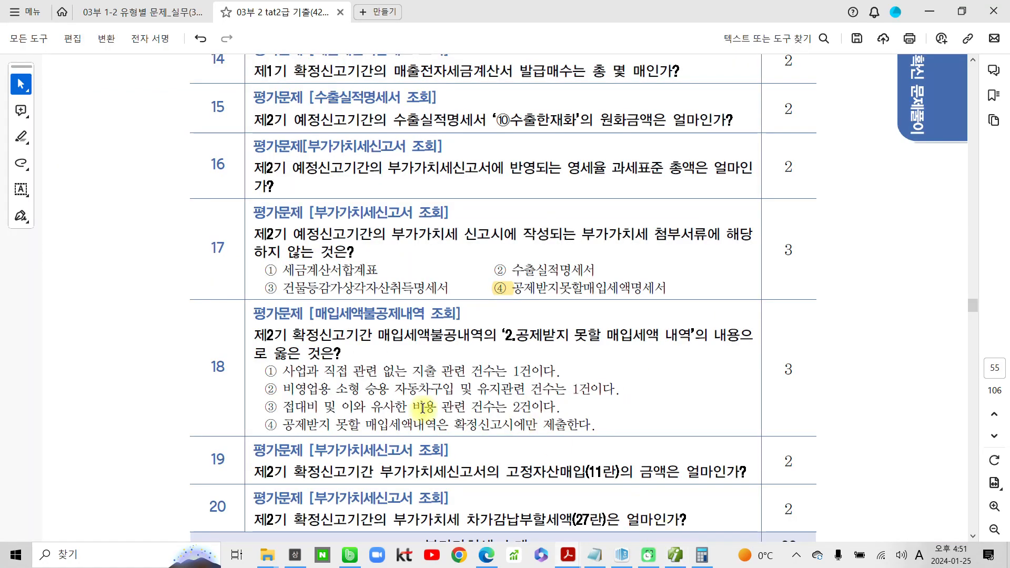
double_click(271, 390)
left_click(311, 368)
scroll(256, 371, "down", 2)
scroll(257, 371, "down", 1)
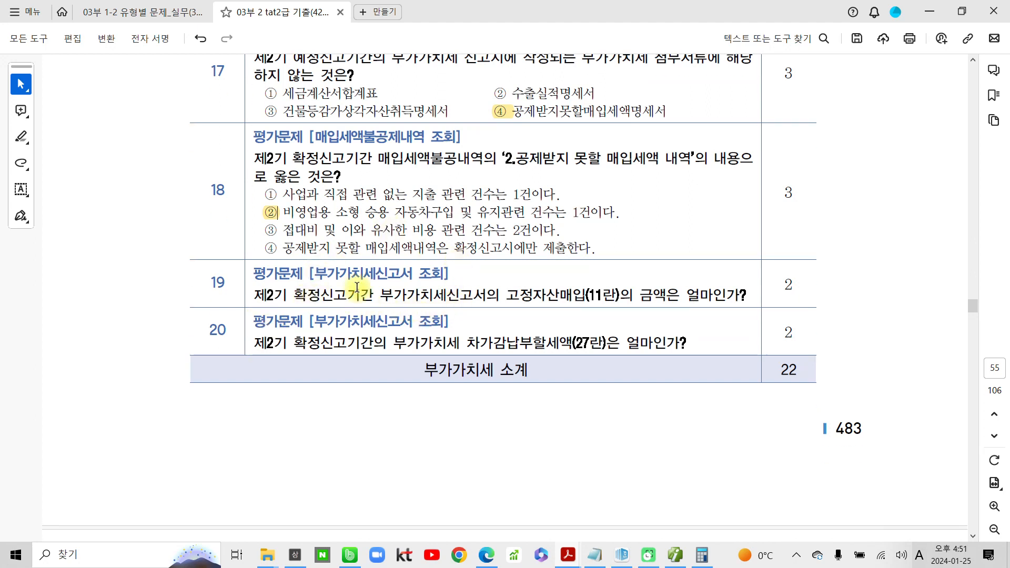
Switch to Smart A, load the saved 부가가치세신고서 for October 1 to December 31, and check 고정자산매입 (row 11) and 차가감납부할세액 (row 27)
left_click(675, 555)
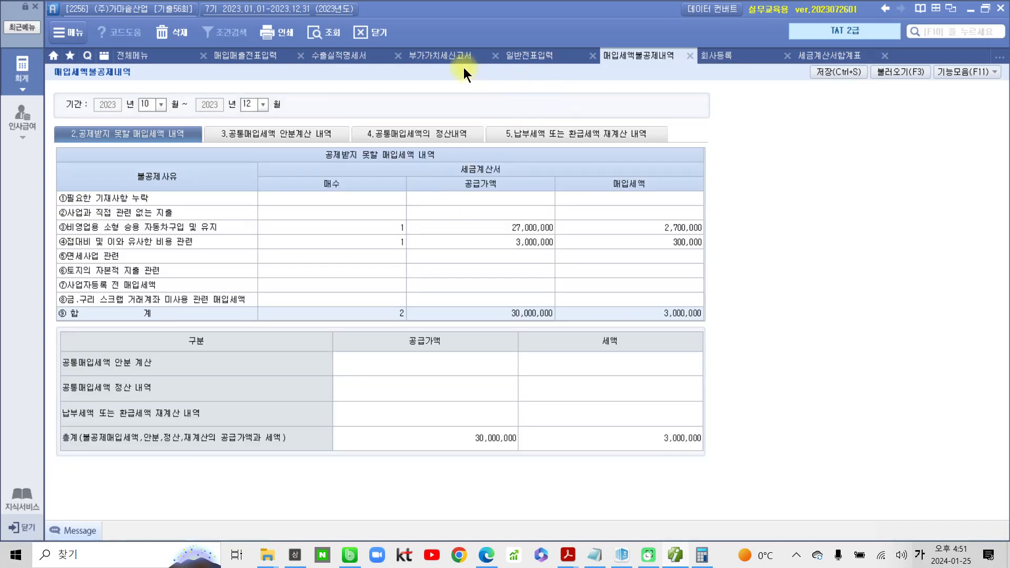
left_click(441, 55)
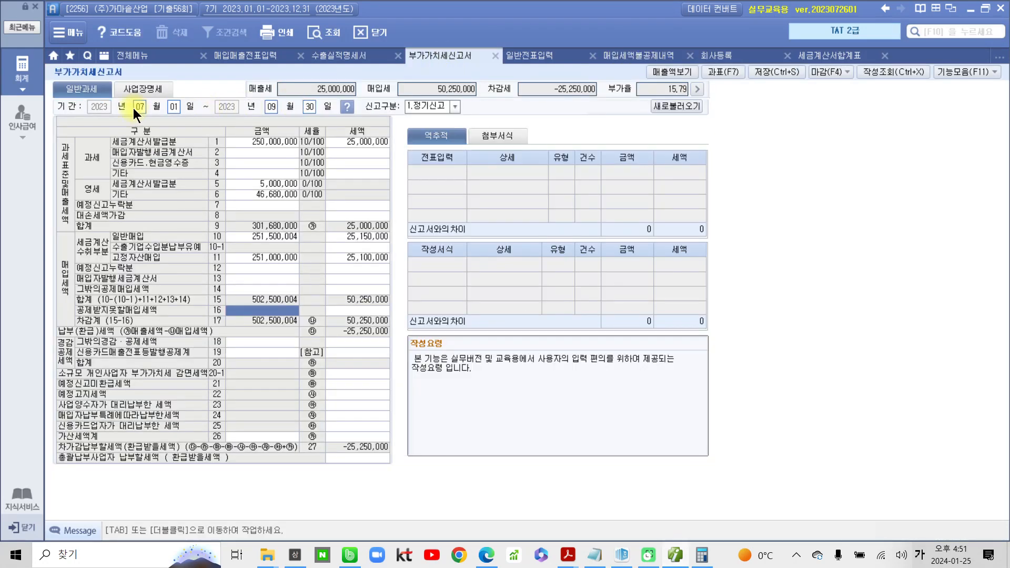
left_click(134, 108)
key("Return")
type("12")
key("Return")
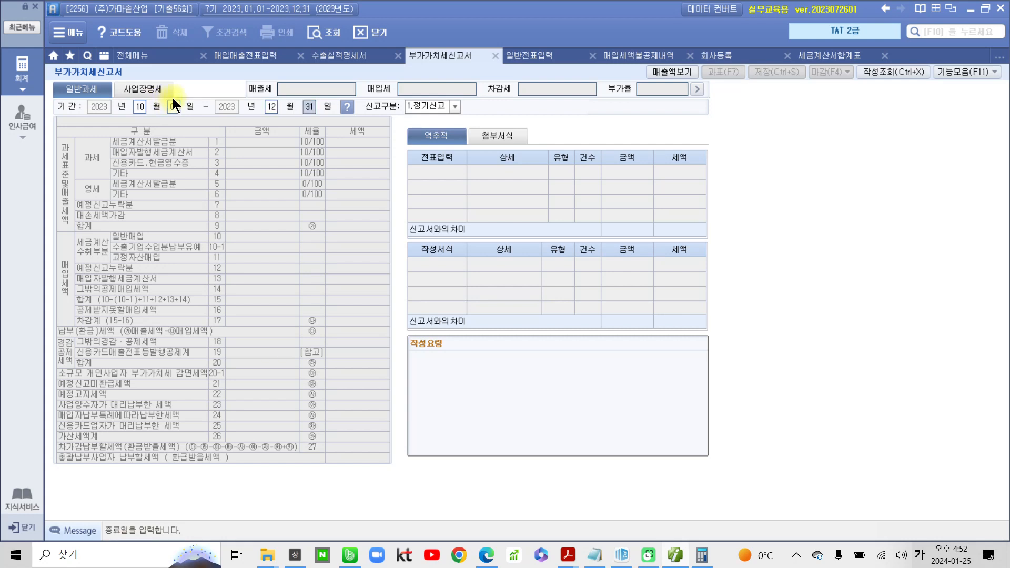
key("Return")
key("Return")
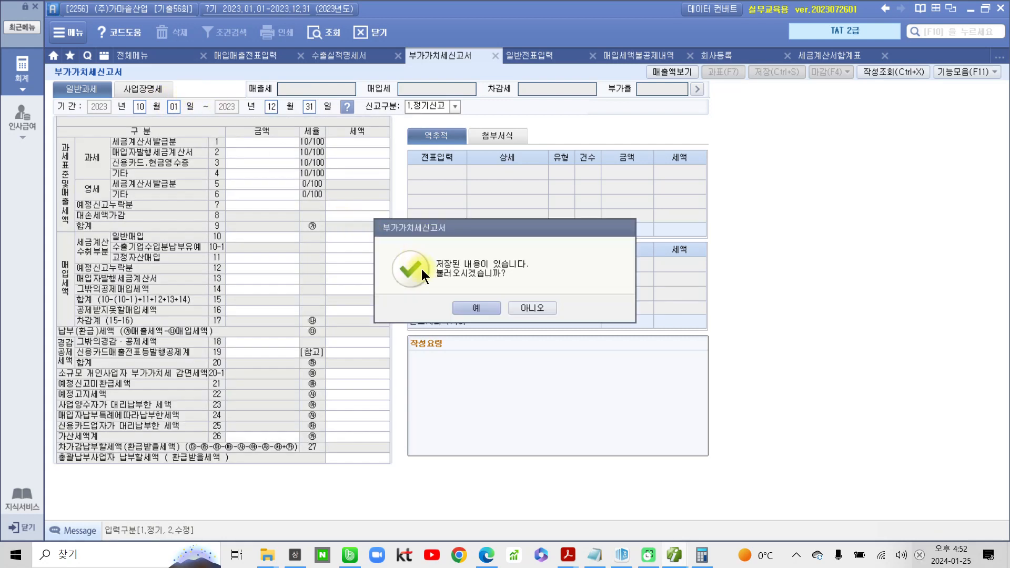
left_click(470, 308)
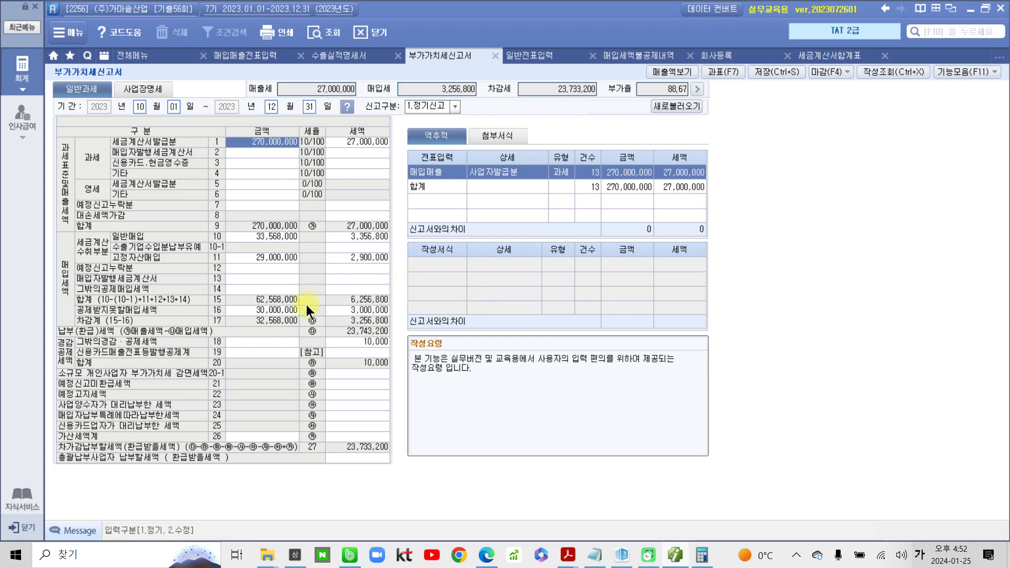
left_click(248, 257)
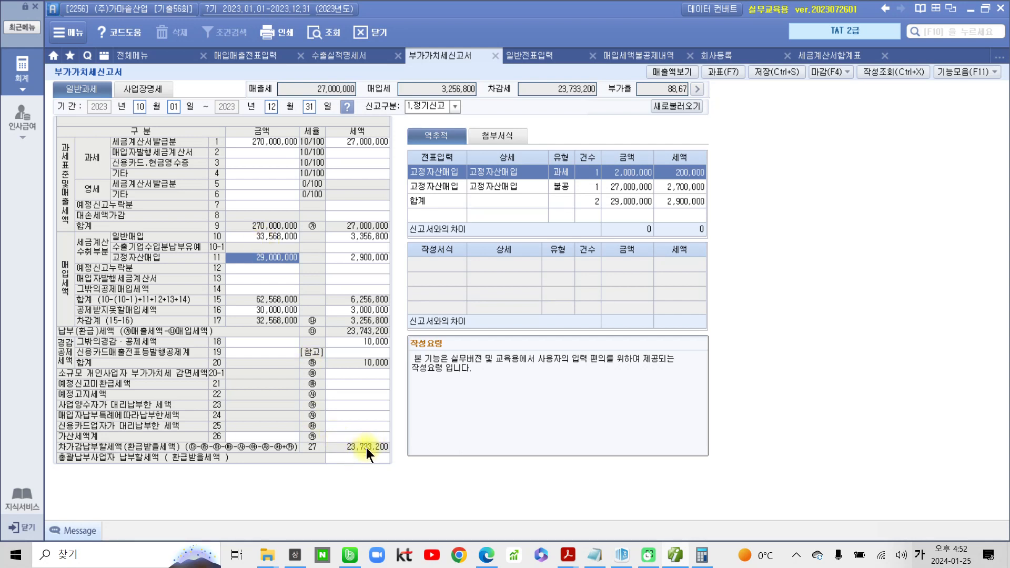
left_click(579, 88)
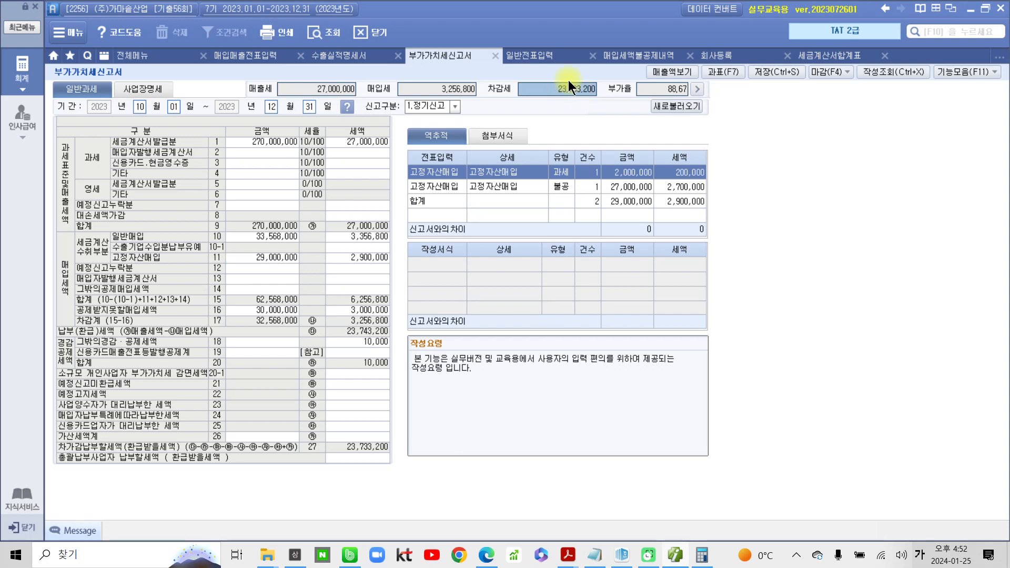